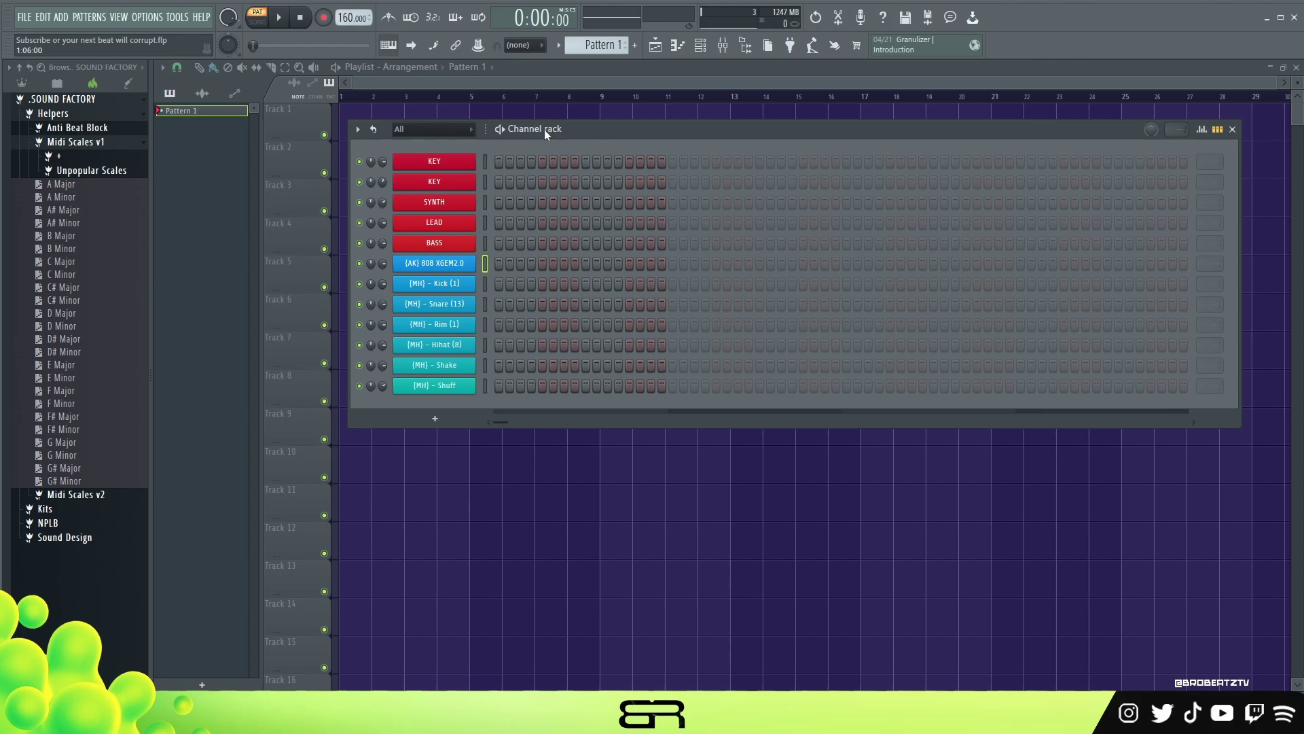
Add the A# Minor MIDI scale to the channel rack and leave only the first KEY channel's piano roll open
drag(544, 129, 544, 121)
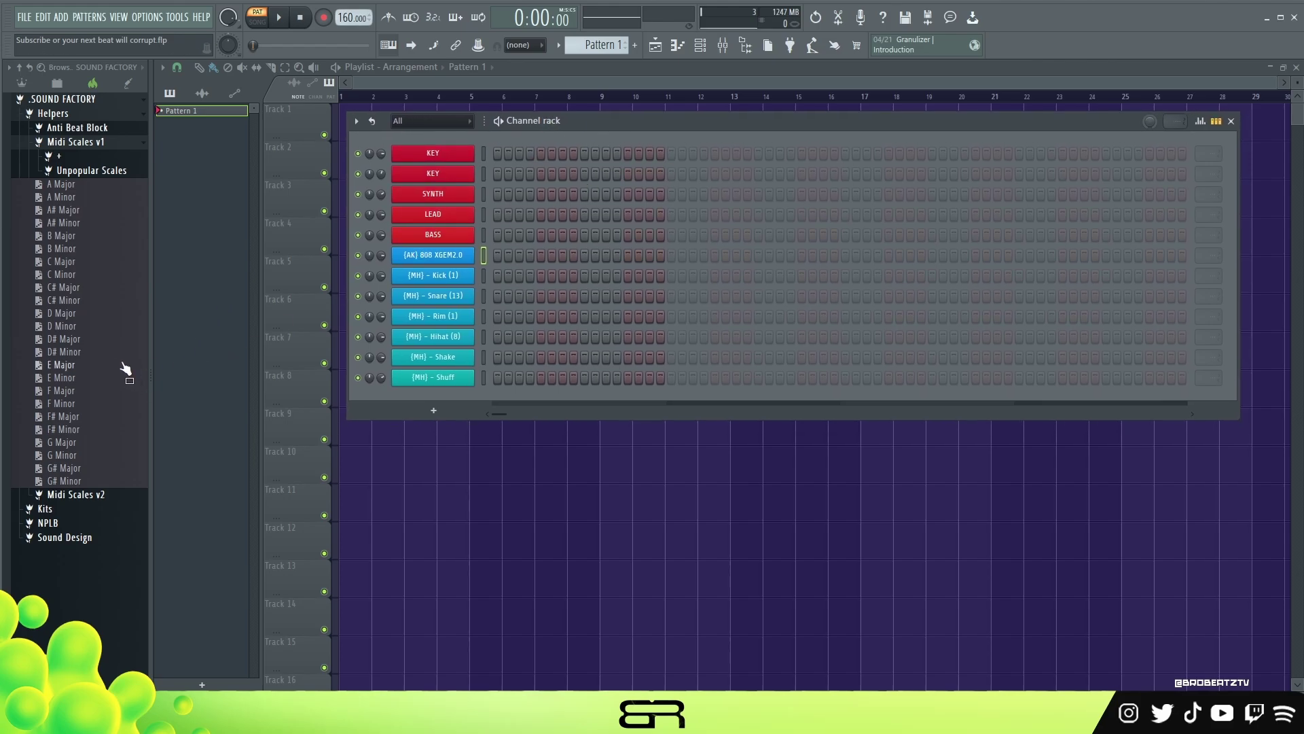
drag(65, 223, 635, 146)
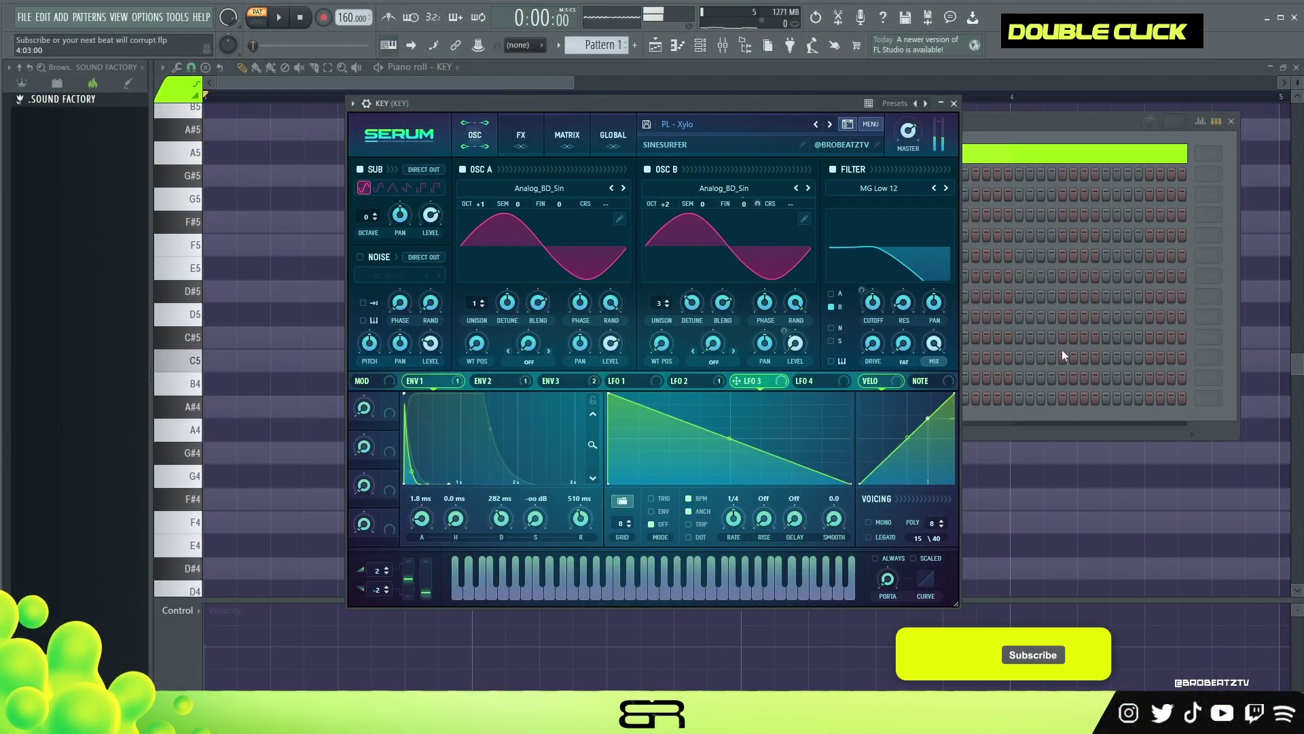
click(953, 102)
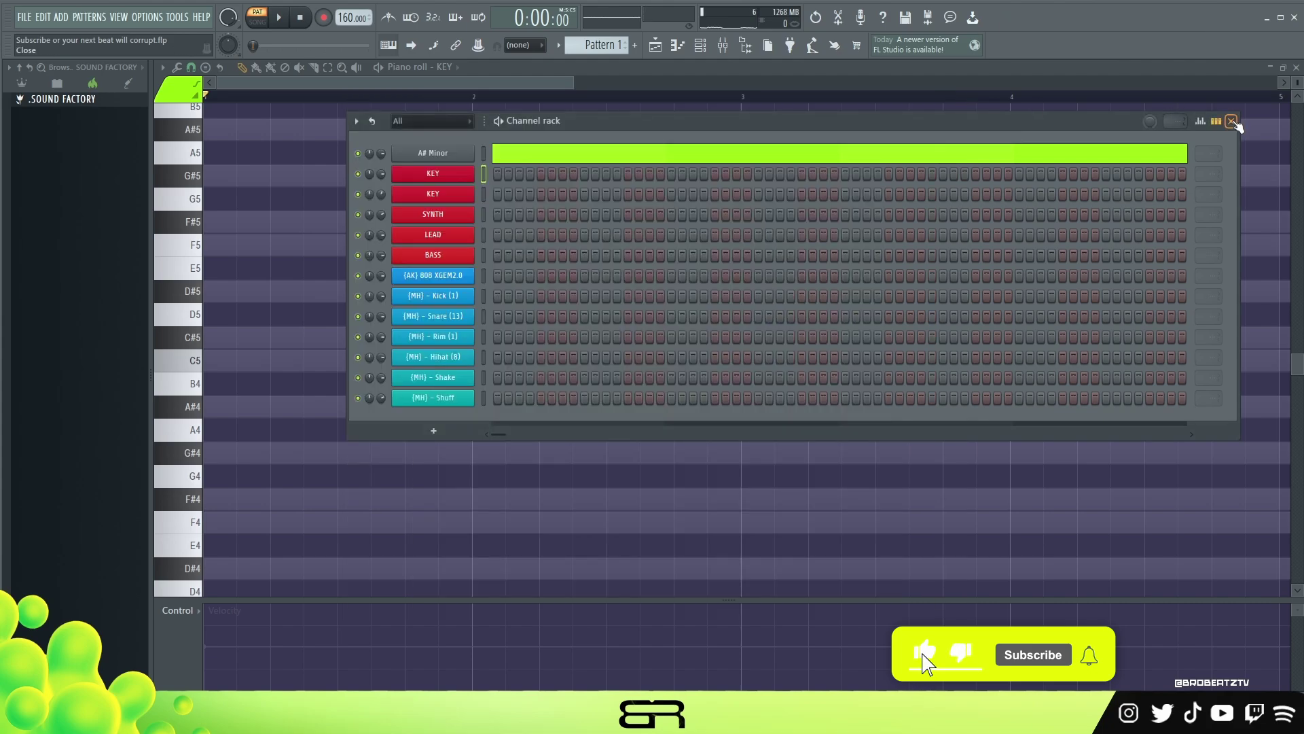
click(1231, 121)
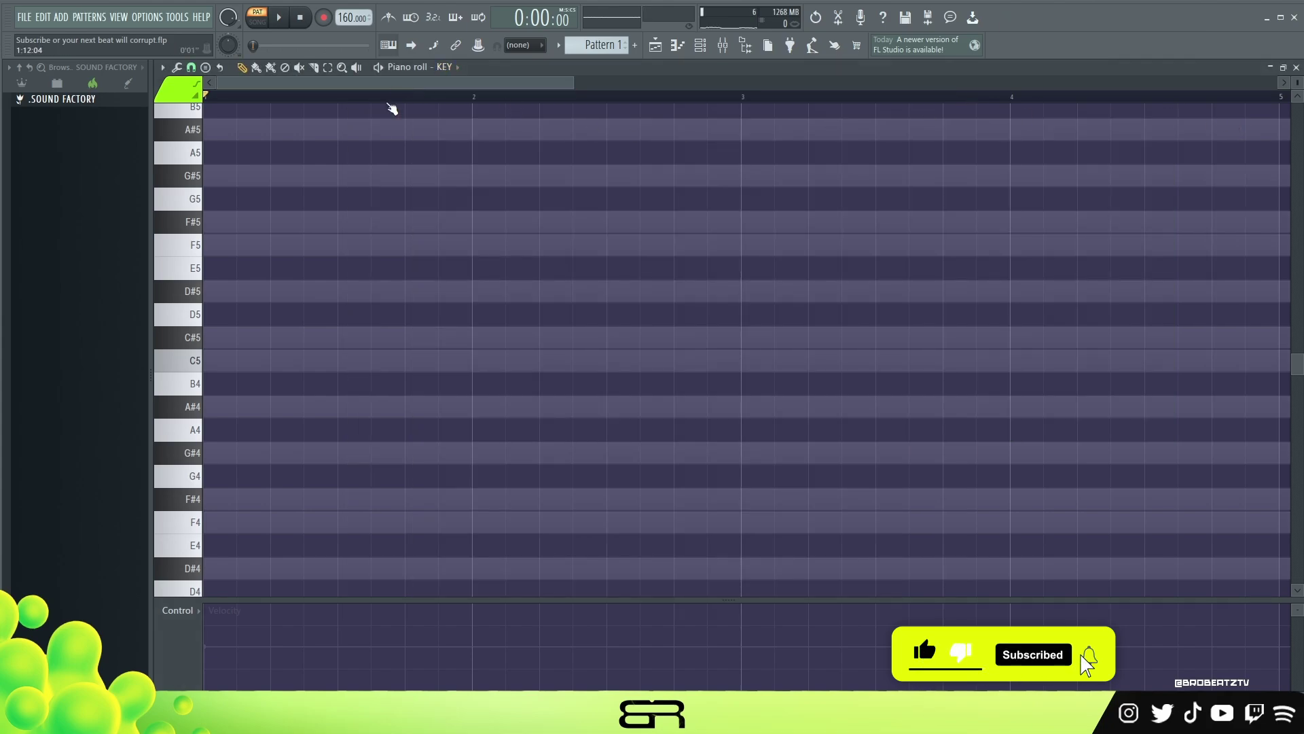
Draw a chord of A#4, C#5 and F5 at the start of bar 1
click(216, 405)
mouse_move(246, 407)
mouse_down()
mouse_move(282, 408)
mouse_move(214, 402)
mouse_move(212, 235)
mouse_up()
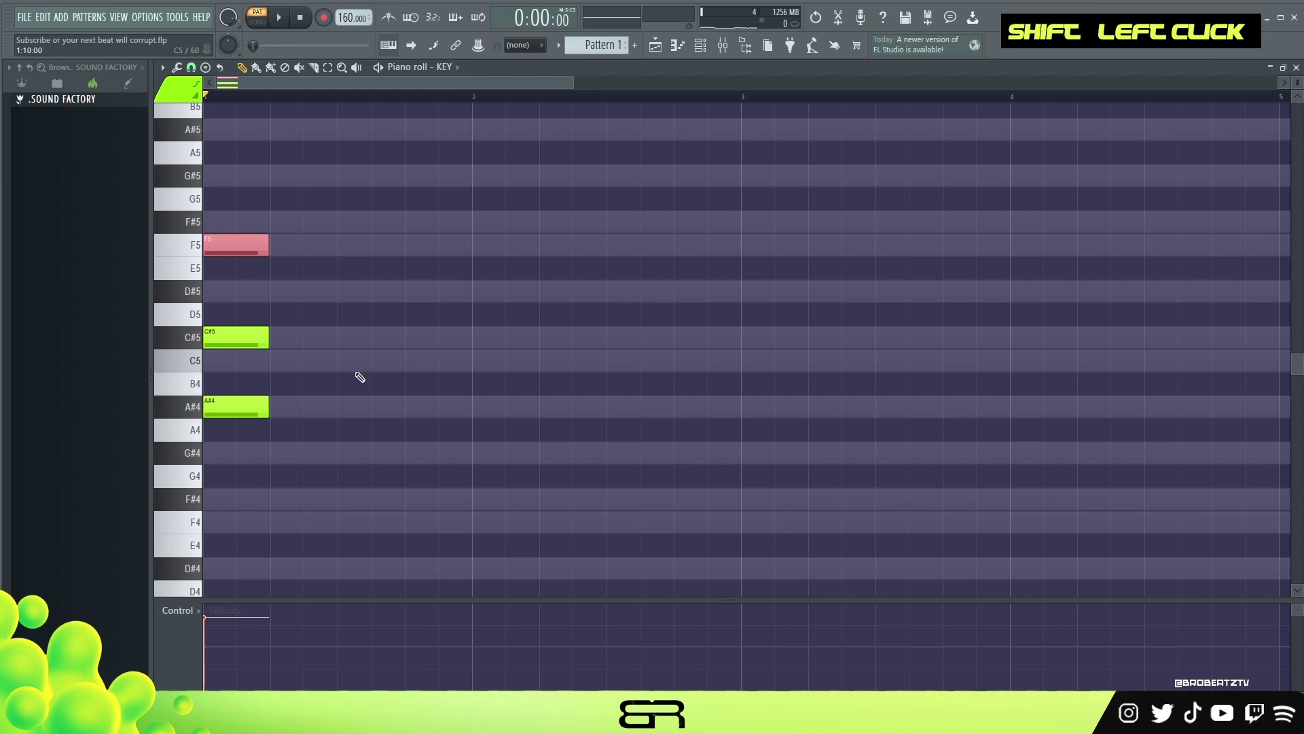
Copy the chord after itself as D#4, F#4 and A#4, and lower the first chord's F5 by an octave
ctrl+click(231, 407)
mouse_move(231, 408)
mouse_down()
mouse_move(397, 410)
mouse_move(402, 498)
mouse_move(435, 544)
mouse_move(401, 568)
mouse_up()
ctrl+click(240, 250)
key(ctrl+Down)
key(ctrl+Up)
key(ctrl+Down)
right_click(323, 353)
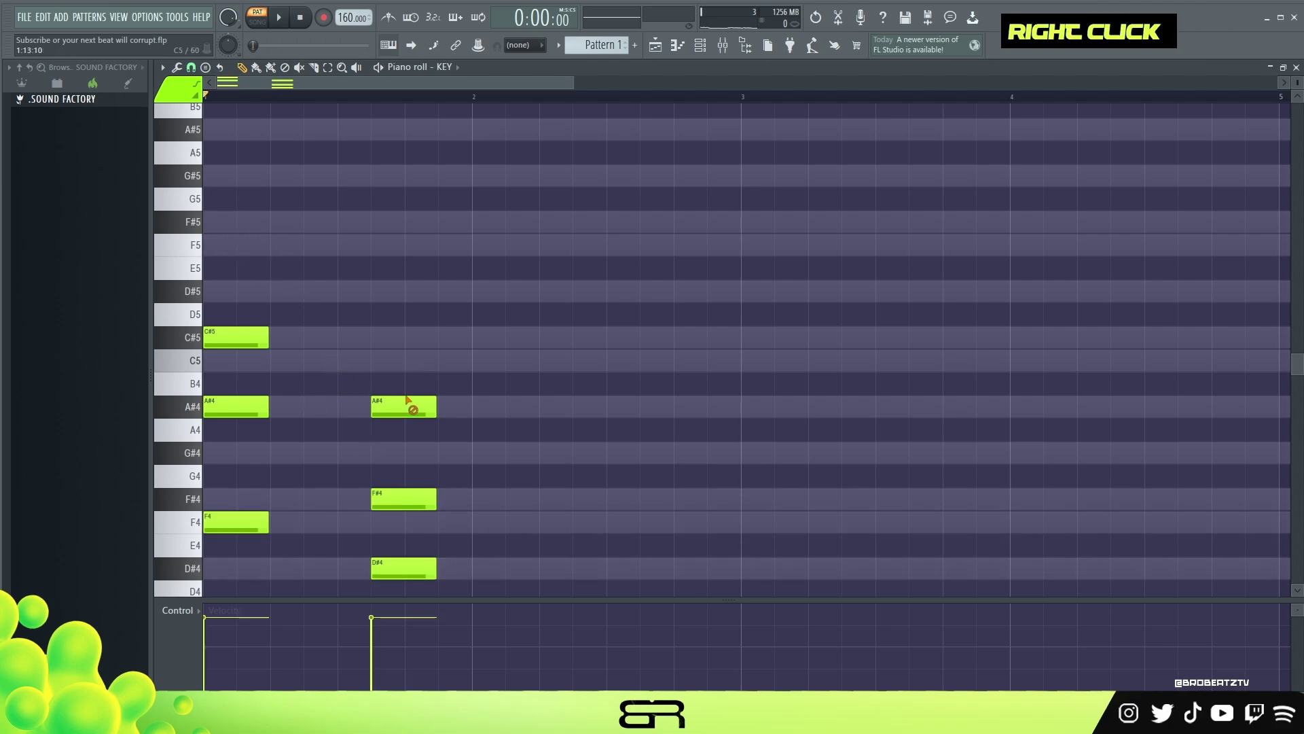
Delete the second chord made of D#4, F#4 and A#4
right_click(406, 405)
right_click(404, 498)
right_click(403, 568)
Spread the chord's notes into the sequence A#4, C#5, F4 and add a G#4 note in bar 2
drag(228, 525, 296, 524)
drag(246, 339, 353, 356)
drag(296, 525, 432, 530)
ctrl+shift+click(247, 414)
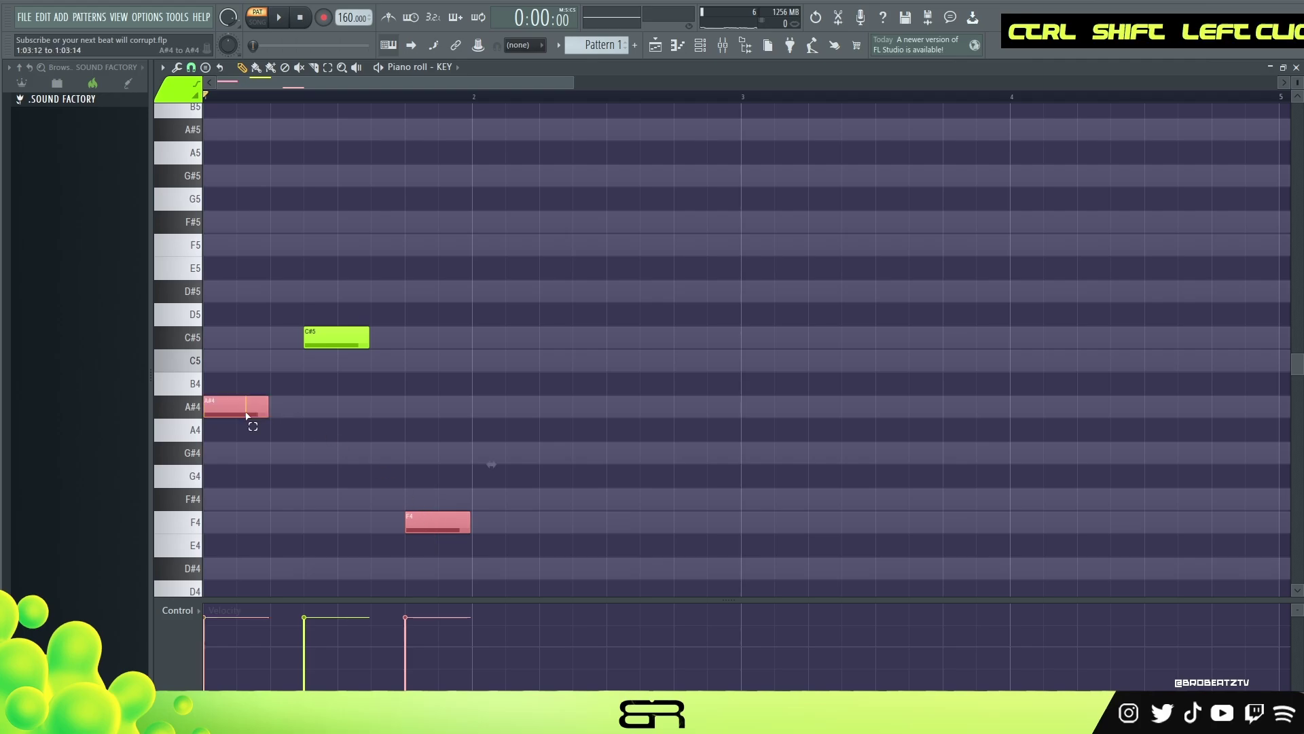
right_click(306, 463)
click(511, 456)
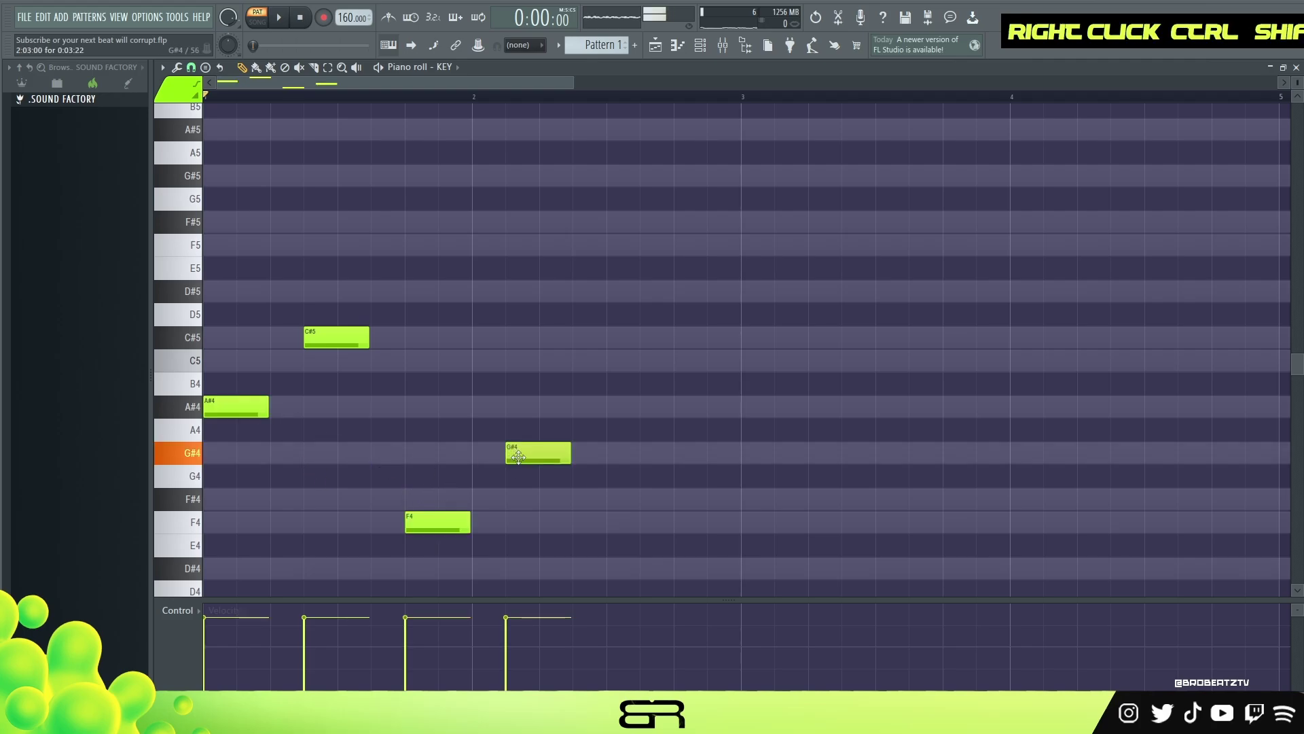
alt+right_click(387, 451)
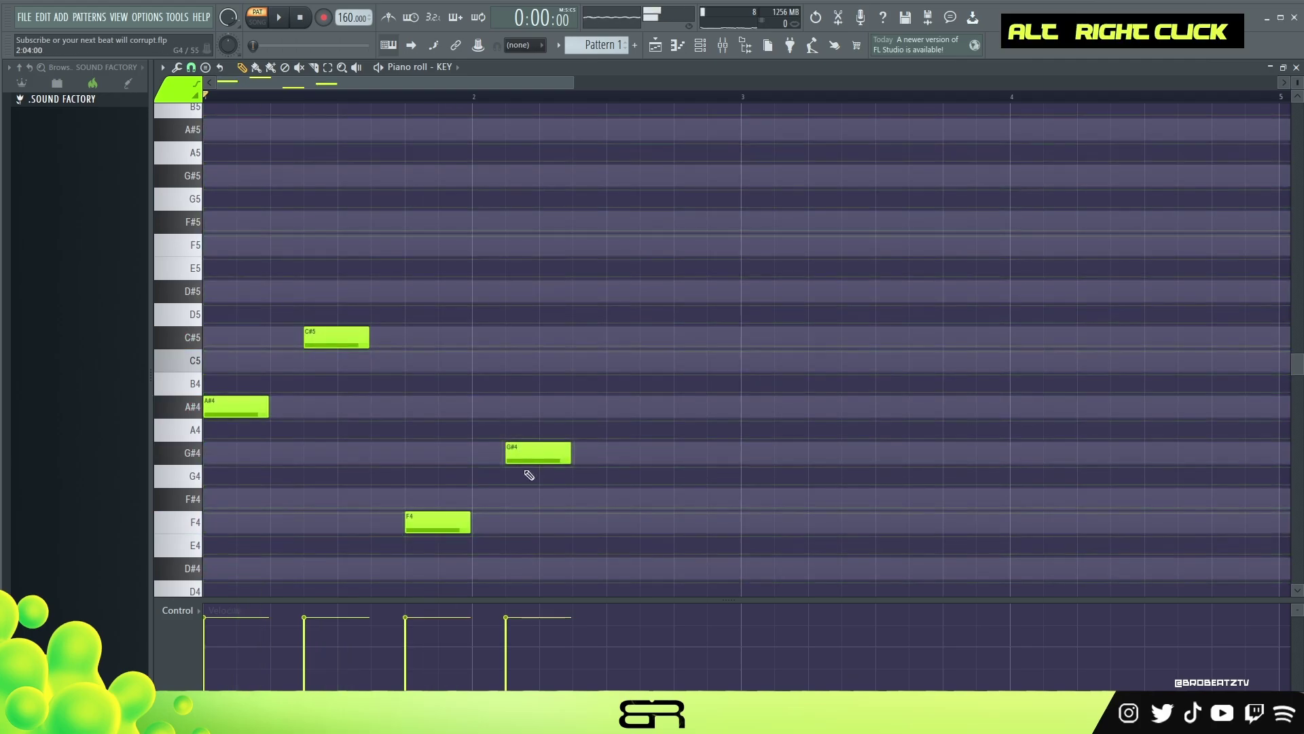
Delete the G#4, F4 and C#5 notes, keeping only A#4
right_click(538, 452)
right_click(433, 526)
right_click(326, 343)
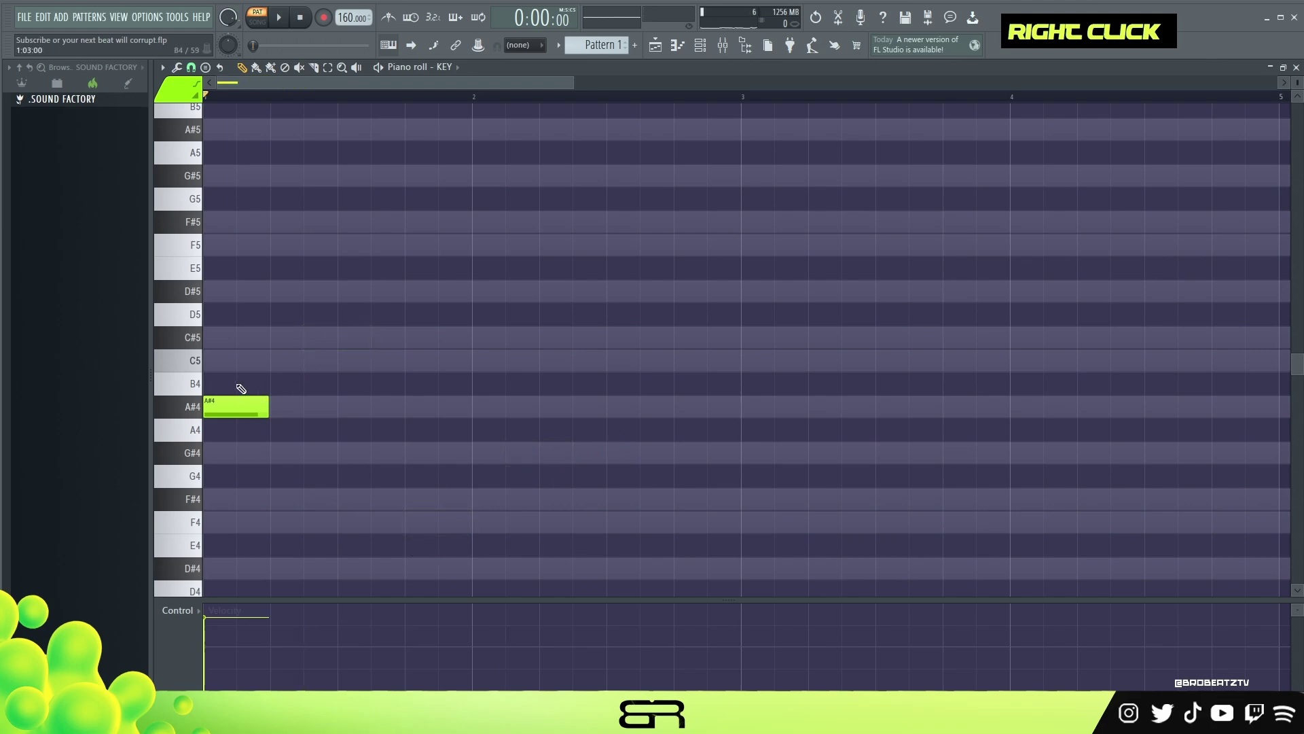
Add C#5 above and F#4 below the A#4 note at the start of bar 1
mouse_move(246, 395)
mouse_down()
mouse_move(346, 394)
mouse_move(245, 396)
mouse_move(299, 394)
mouse_move(294, 364)
mouse_move(277, 387)
mouse_move(211, 331)
mouse_up()
mouse_move(252, 388)
mouse_down()
mouse_move(244, 423)
mouse_move(198, 426)
mouse_move(231, 511)
mouse_move(228, 493)
mouse_up()
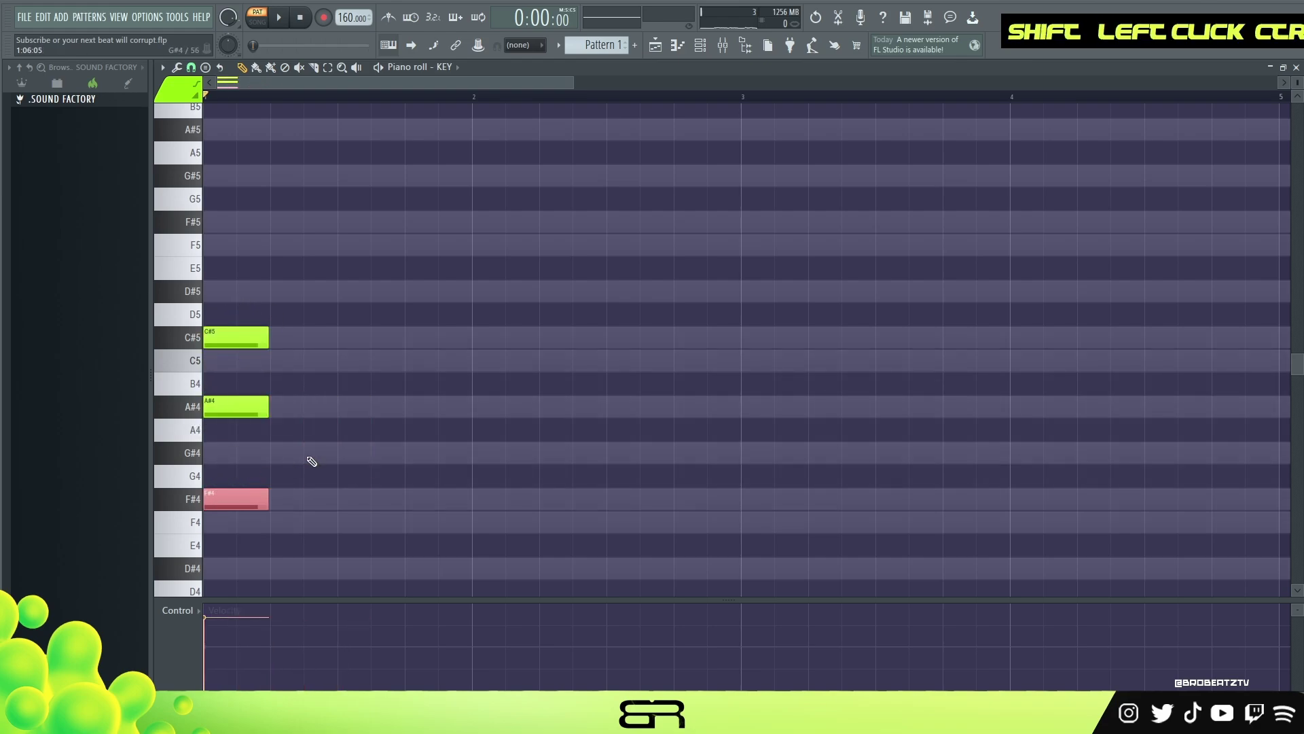
right_click(311, 453)
Move C#5 six steps into bar 1 and F#4 to the start of bar 2
drag(258, 317, 224, 347)
drag(223, 344, 322, 348)
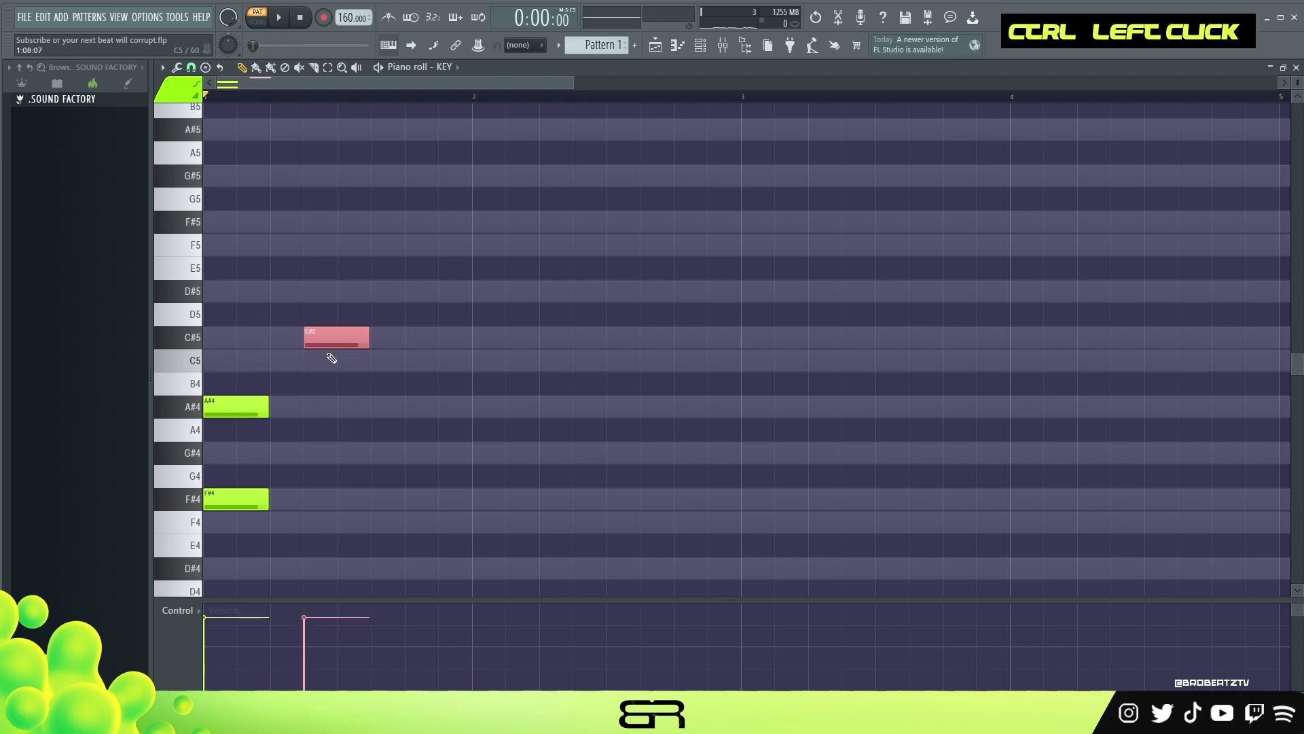
right_click(279, 483)
ctrl+click(245, 498)
drag(245, 499, 512, 511)
right_click(543, 512)
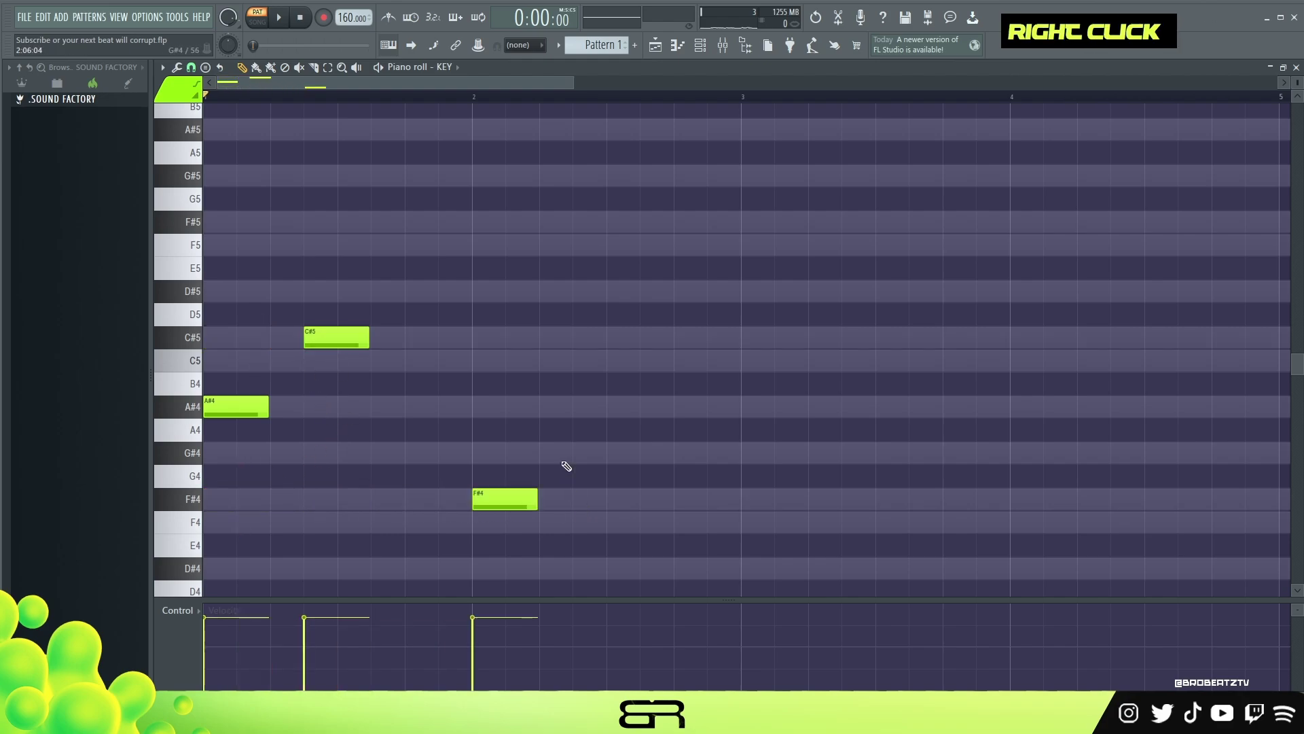
Add a G#4 note six steps into bar 2 and audition the root notes
click(576, 453)
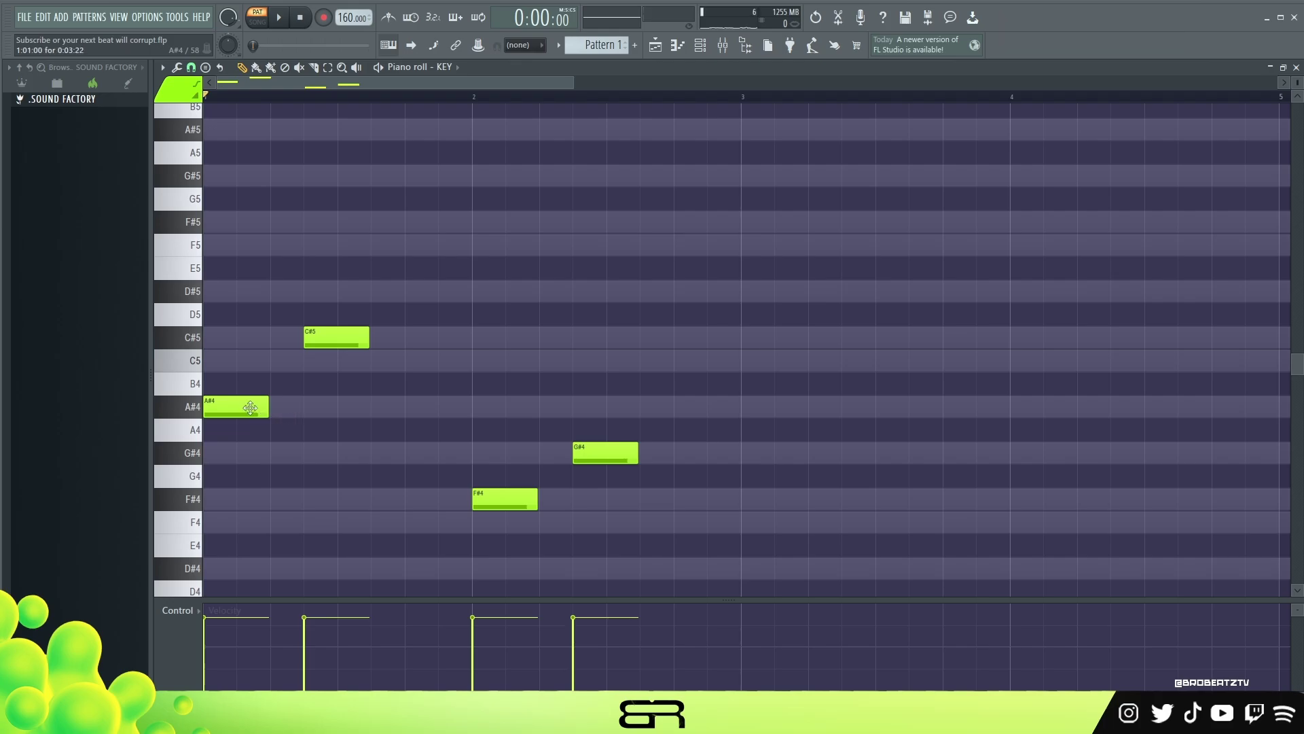
alt+right_click(234, 402)
alt+right_click(331, 378)
alt+right_click(600, 455)
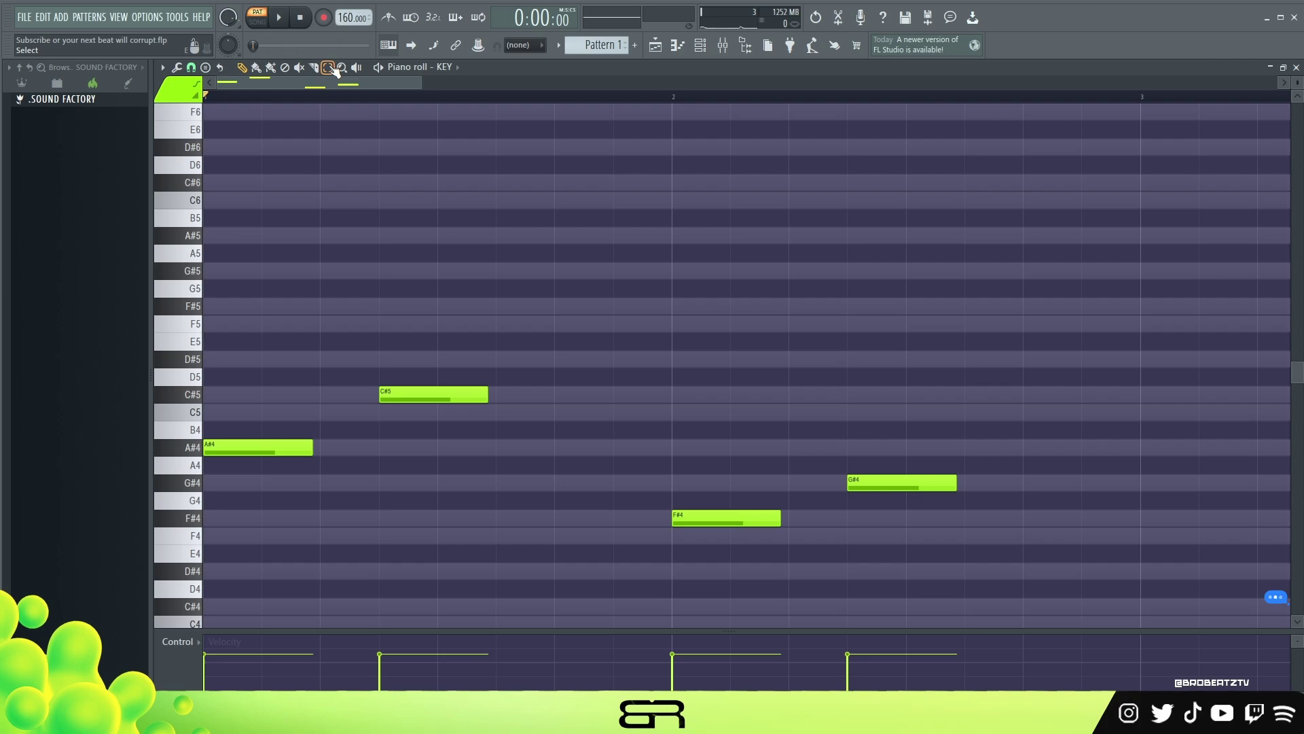
Build the bar 1 chords by stacking C#5 and F5 over A#4, and F5 and G#5 over C#5
ctrl+click(224, 447)
mouse_move(224, 447)
mouse_down()
mouse_move(217, 390)
mouse_move(295, 415)
mouse_move(234, 421)
mouse_move(231, 410)
mouse_move(288, 412)
mouse_move(226, 401)
mouse_move(233, 320)
mouse_up()
ctrl+click(407, 394)
mouse_move(407, 394)
mouse_down()
mouse_move(399, 322)
mouse_move(414, 267)
mouse_move(419, 338)
mouse_up()
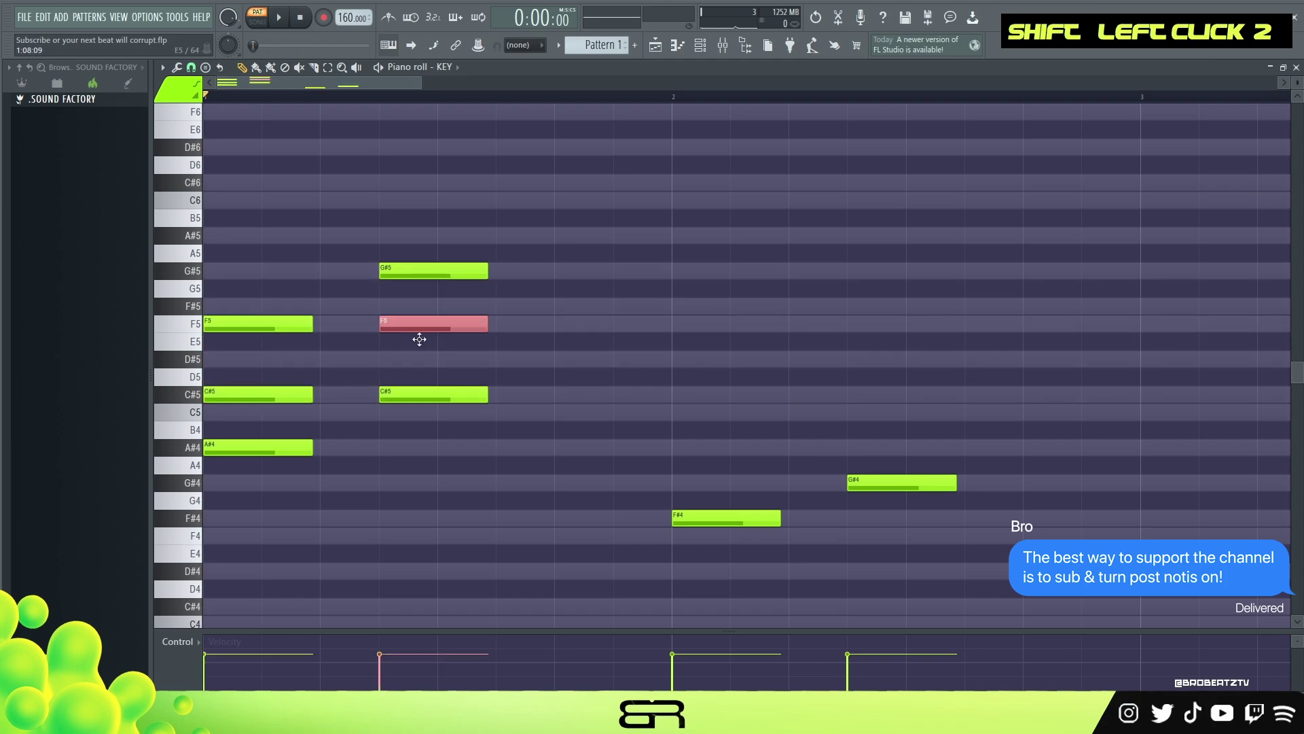
Stack A#4 and C#5 over F#4 and C5 and D#5 over G#4 in bar 2, and play the chords back
ctrl+click(761, 519)
drag(760, 520, 737, 395)
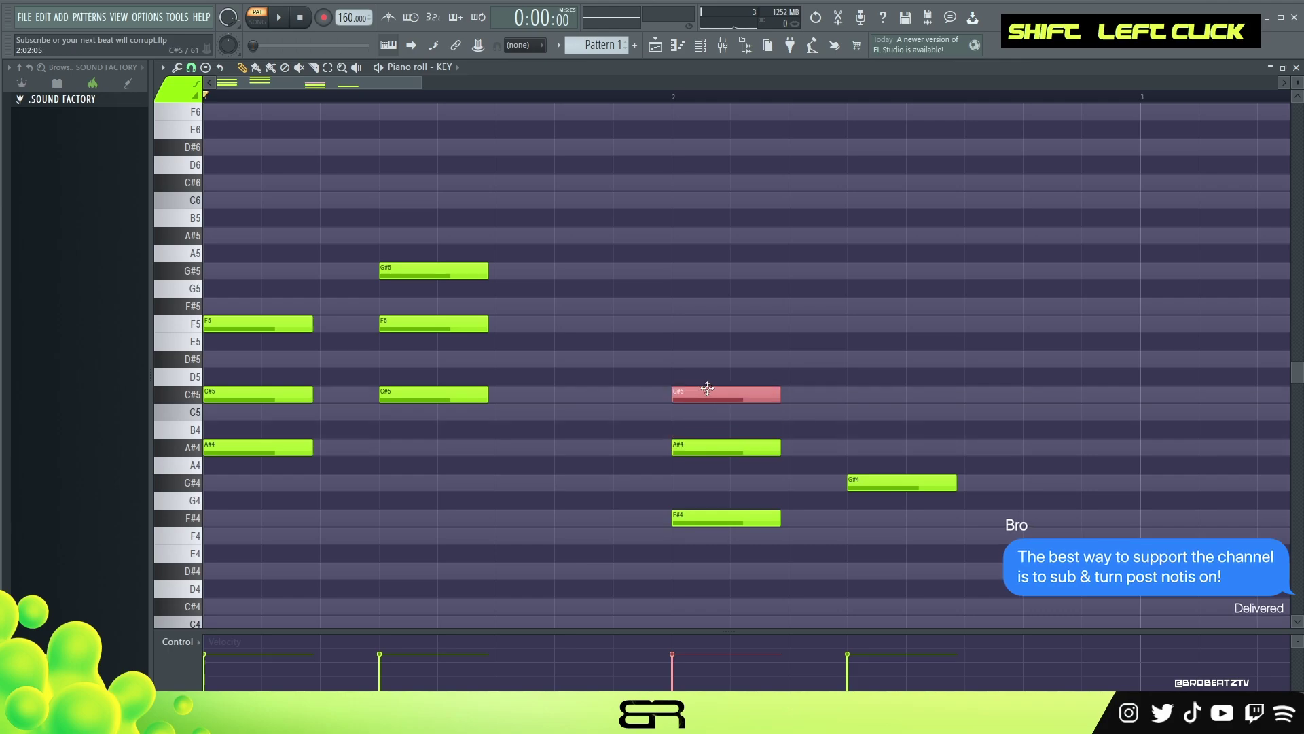
ctrl+click(867, 475)
drag(866, 473, 859, 405)
right_click(868, 466)
ctrl+click(873, 487)
mouse_move(873, 485)
mouse_down()
mouse_move(869, 355)
mouse_move(911, 489)
mouse_move(894, 483)
mouse_up()
right_click(887, 464)
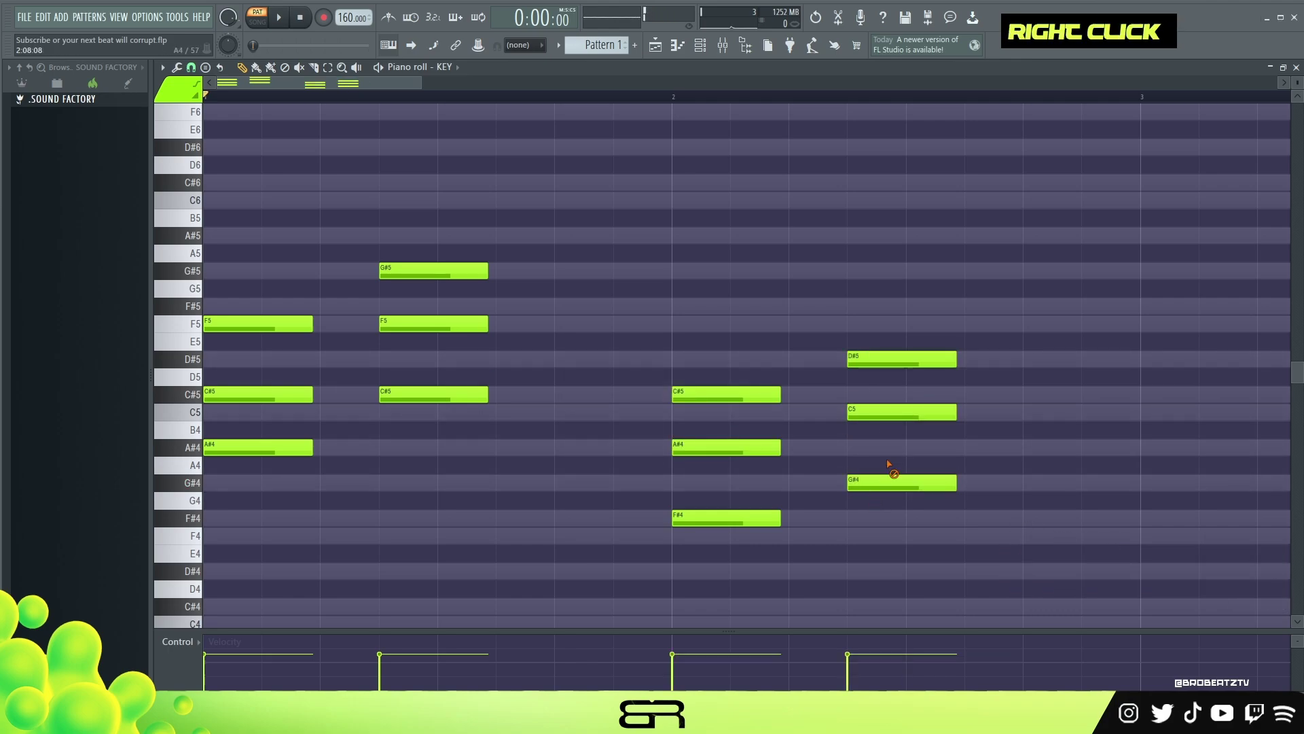
key(space)
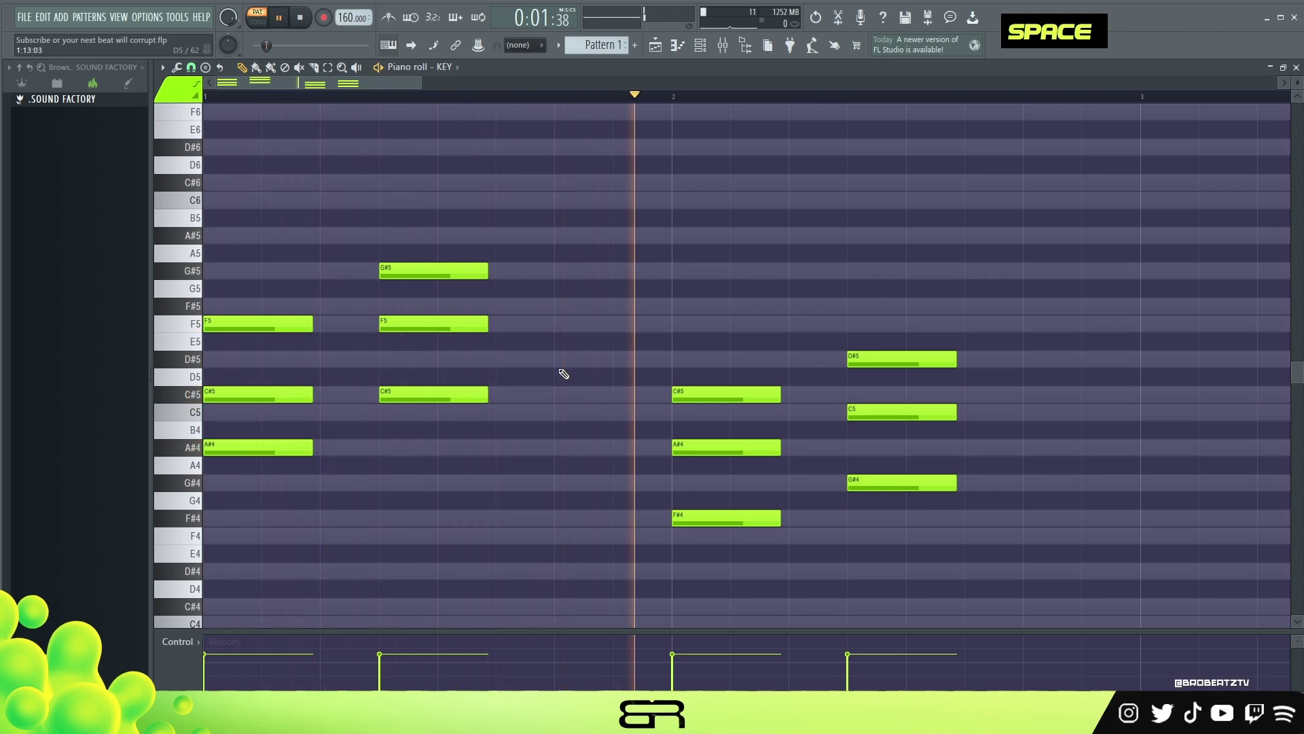
key(space)
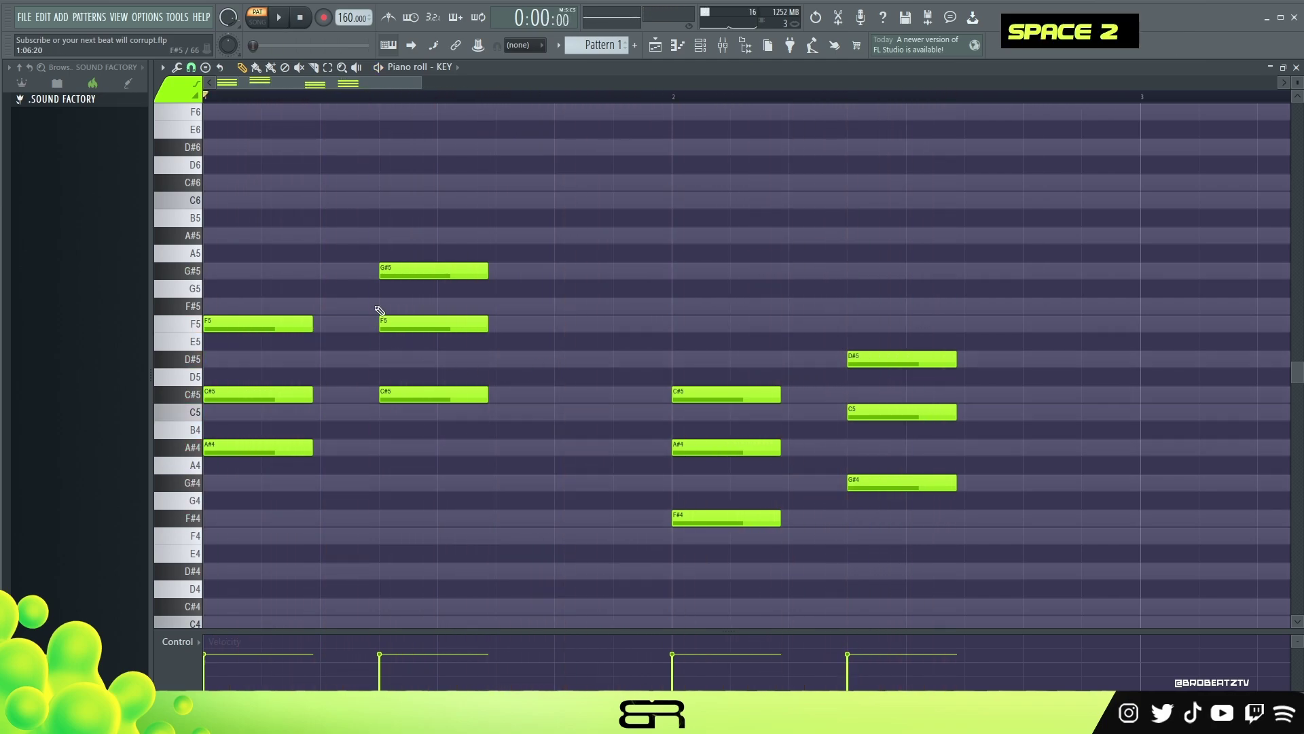
Shorten all the chord notes to about half a beat and quantize them
click(194, 71)
click(192, 225)
key(ctrl+a)
click(489, 275)
right_click(497, 273)
key(ctrl+a)
drag(489, 273, 437, 274)
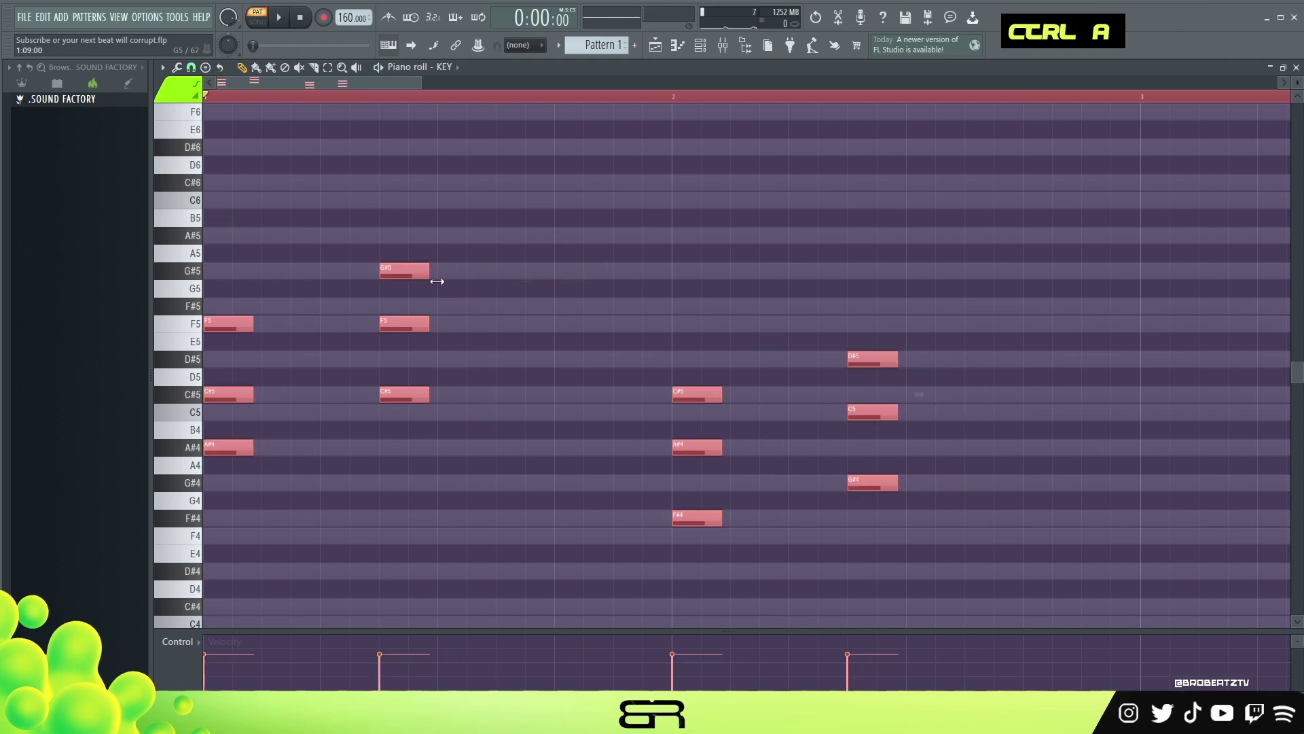
key(ctrl+q)
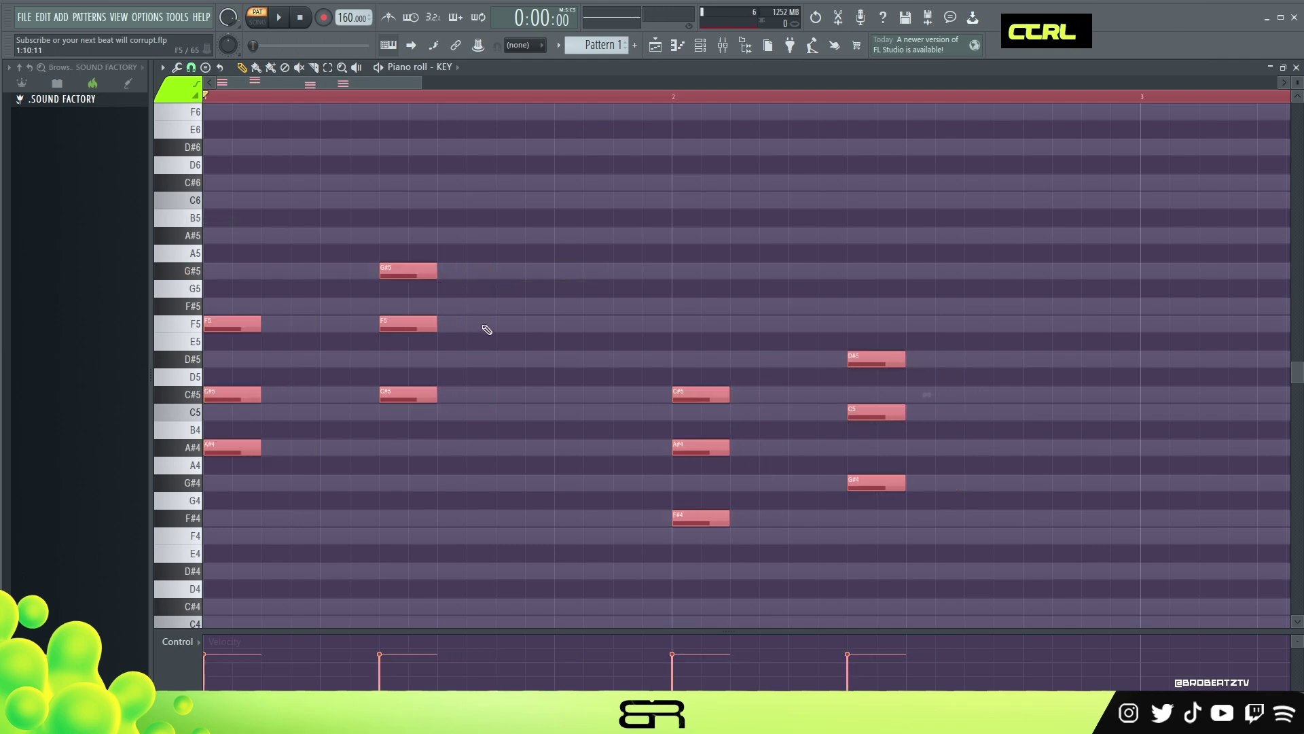
right_click(502, 430)
drag(384, 312, 713, 520)
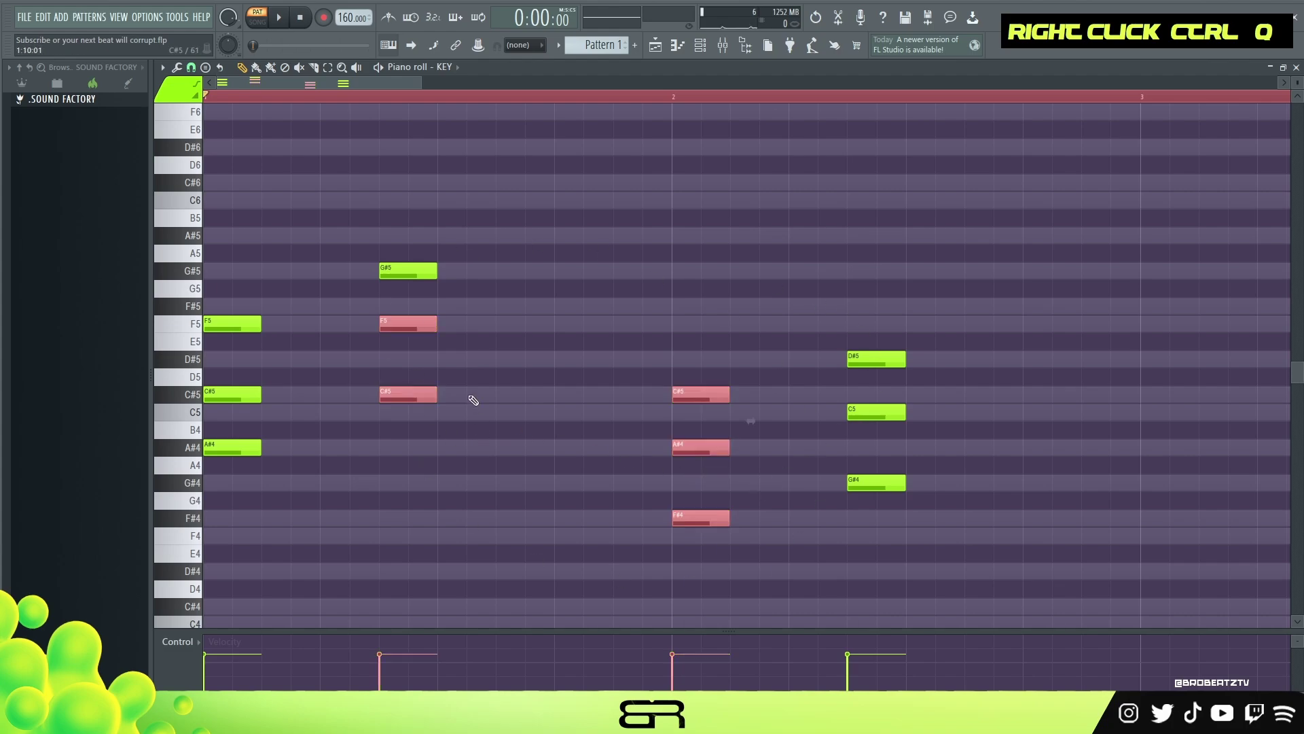
right_click(472, 400)
drag(859, 413, 864, 417)
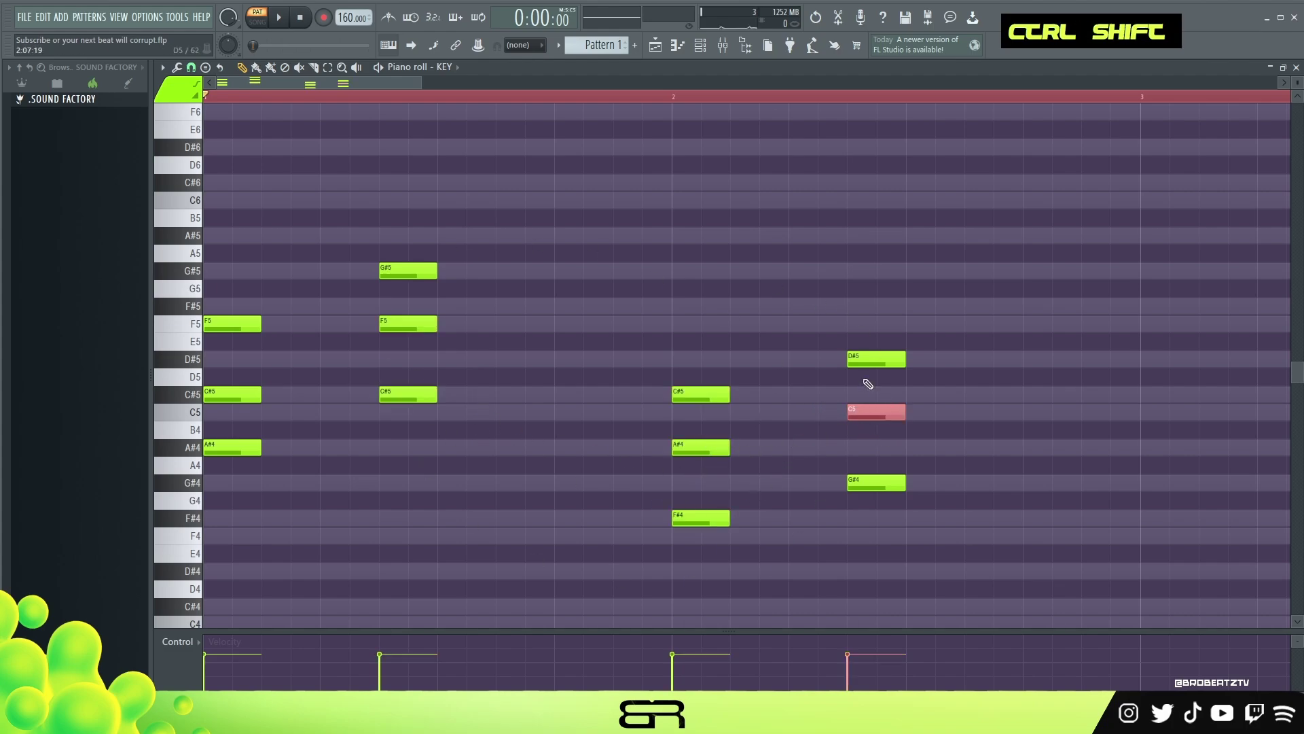
drag(936, 353, 868, 501)
right_click(885, 443)
Raise the middle note of each of the four chords by an octave and play the progression back
ctrl+click(884, 416)
drag(668, 477, 686, 453)
ctrl+click(414, 324)
ctrl+click(231, 396)
key(ctrl+Up)
scroll(532, 387, up, 1)
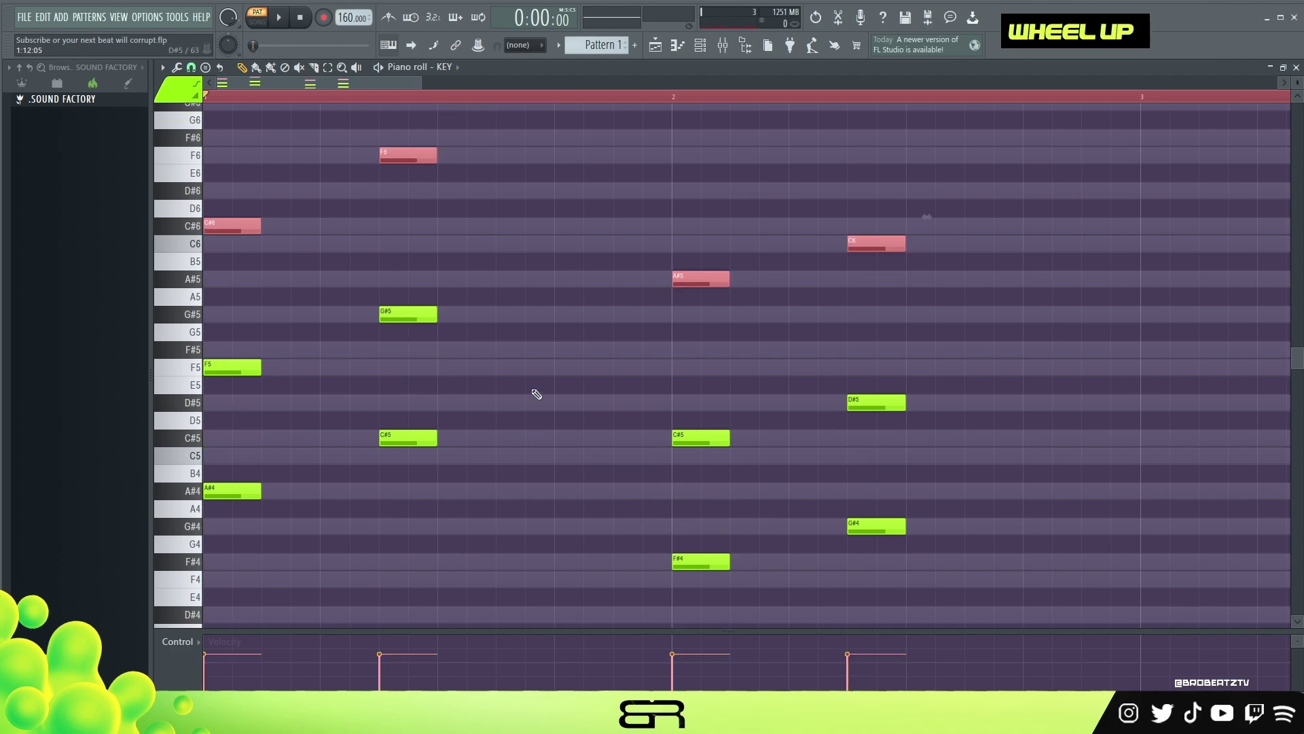
right_click(579, 396)
key(space)
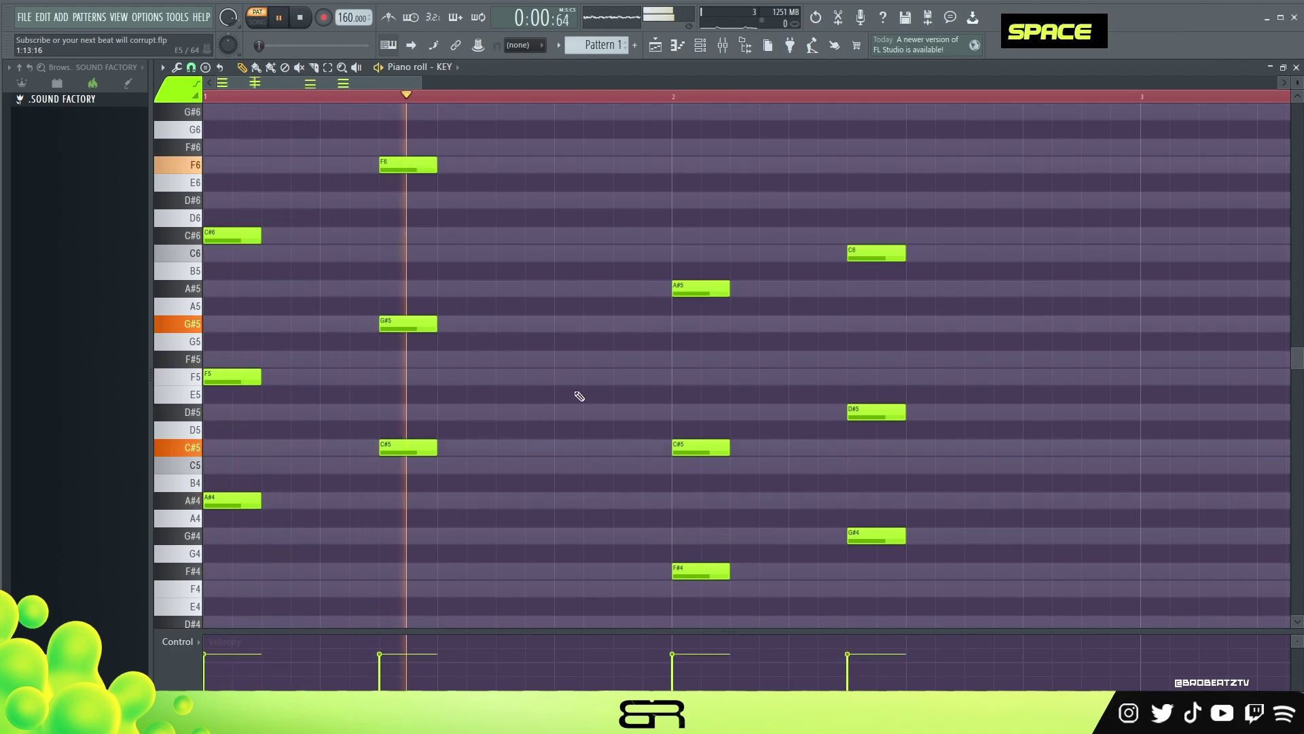
key(space)
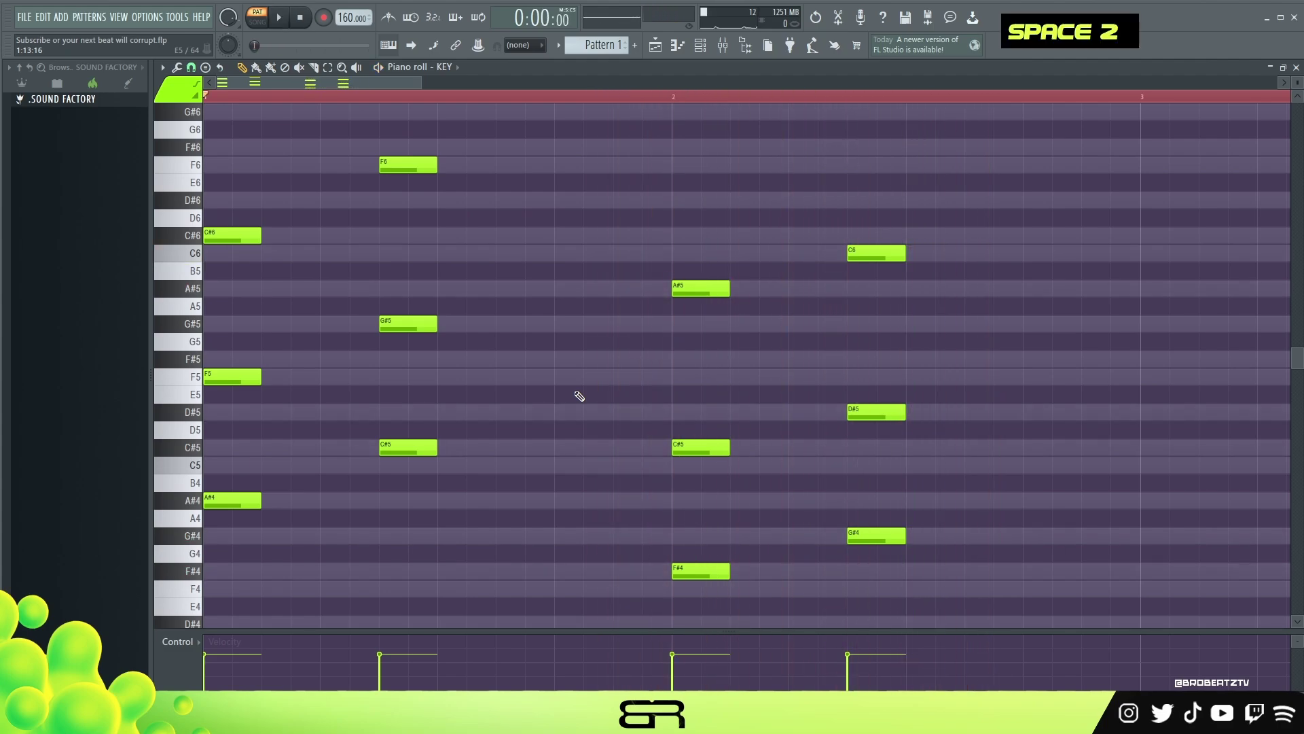
Duplicate the whole two-bar progression into bars 3 and 4
key(ctrl)
drag(437, 86, 633, 85)
key(ctrl+a)
shift+drag(216, 235, 693, 546)
right_click(647, 302)
Duplicate the first chord of bars 3 and 4, placing each copy three steps after the original
ctrl+shift+drag(922, 274, 932, 611)
shift+drag(678, 235, 720, 237)
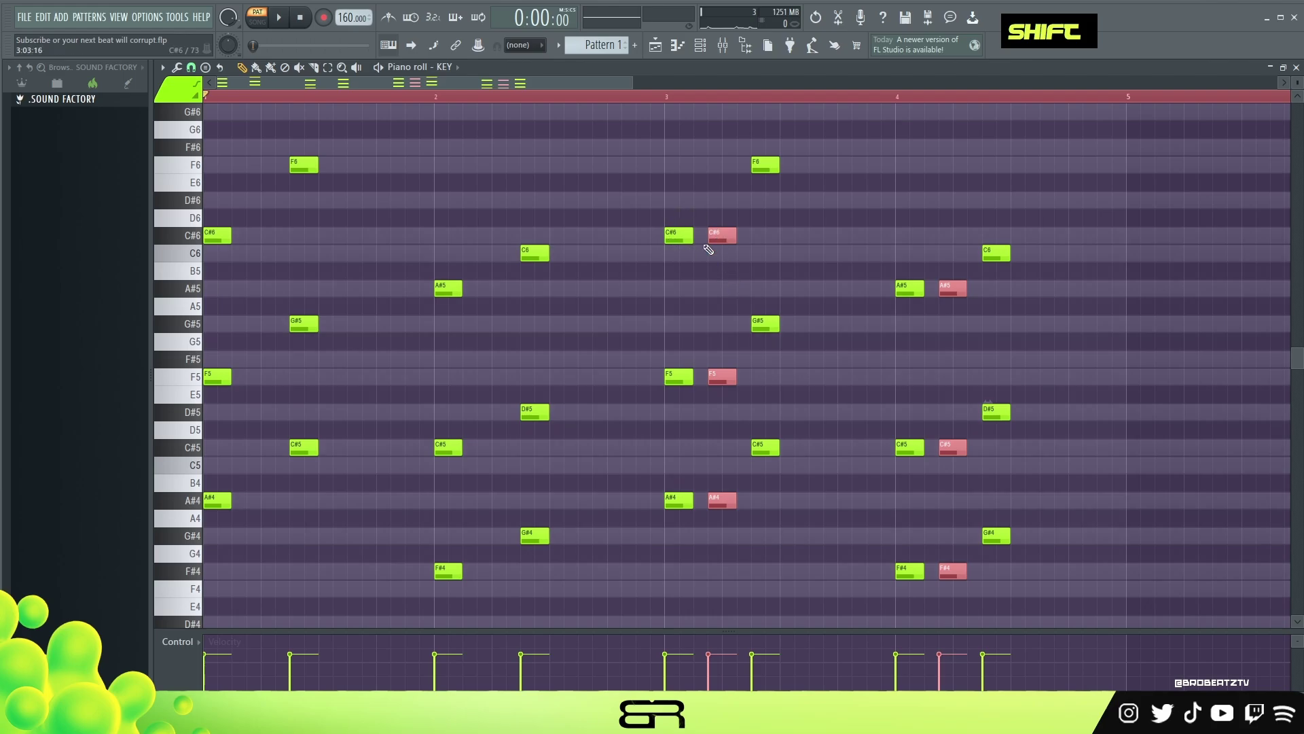
mouse_move(716, 240)
mouse_down()
mouse_move(702, 243)
mouse_move(717, 245)
mouse_up()
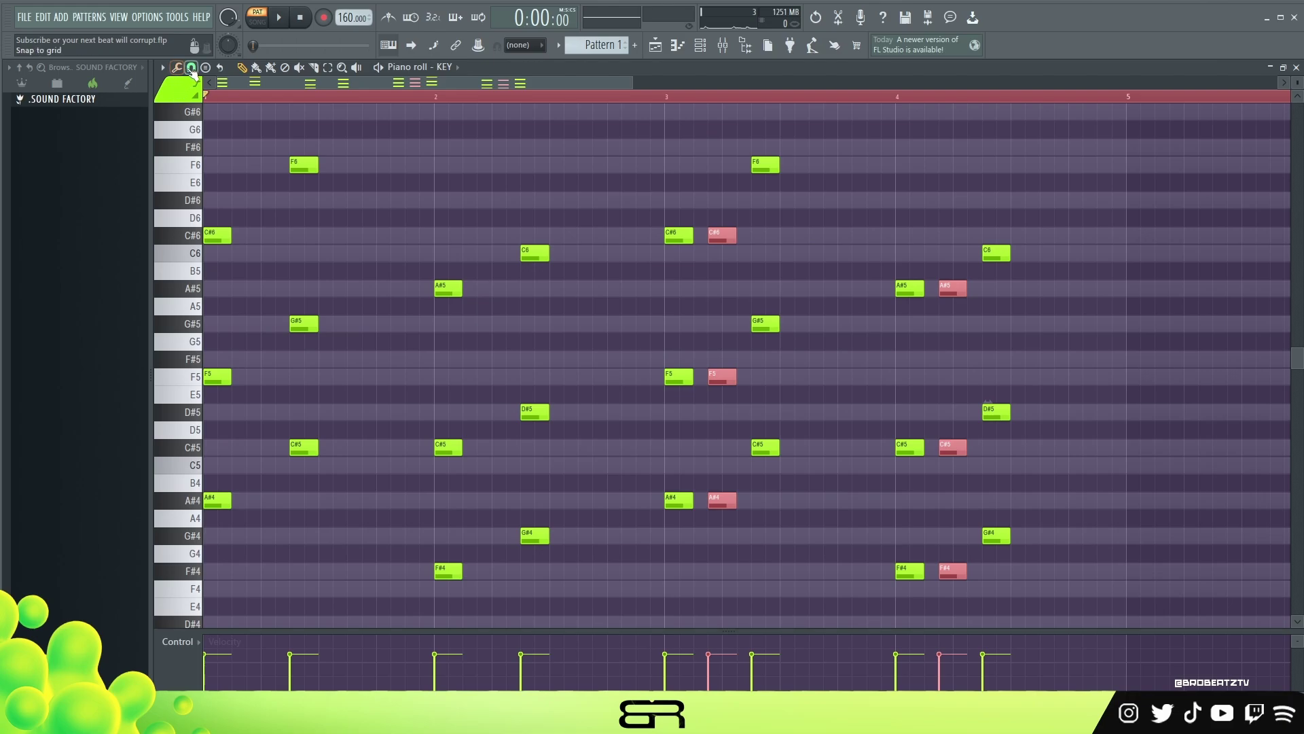
click(192, 68)
Set the playback start just before bar 3 and listen to the added chords in bars 3 and 4
right_click(639, 95)
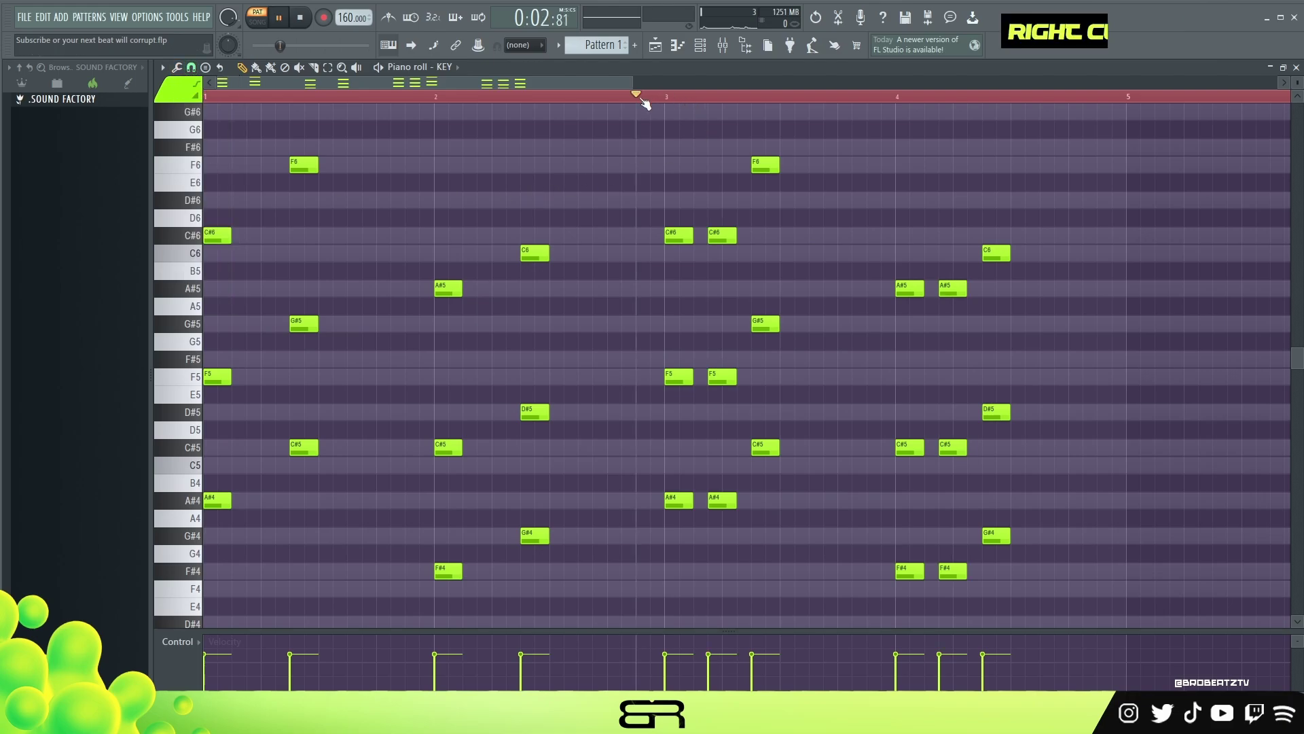
key(space)
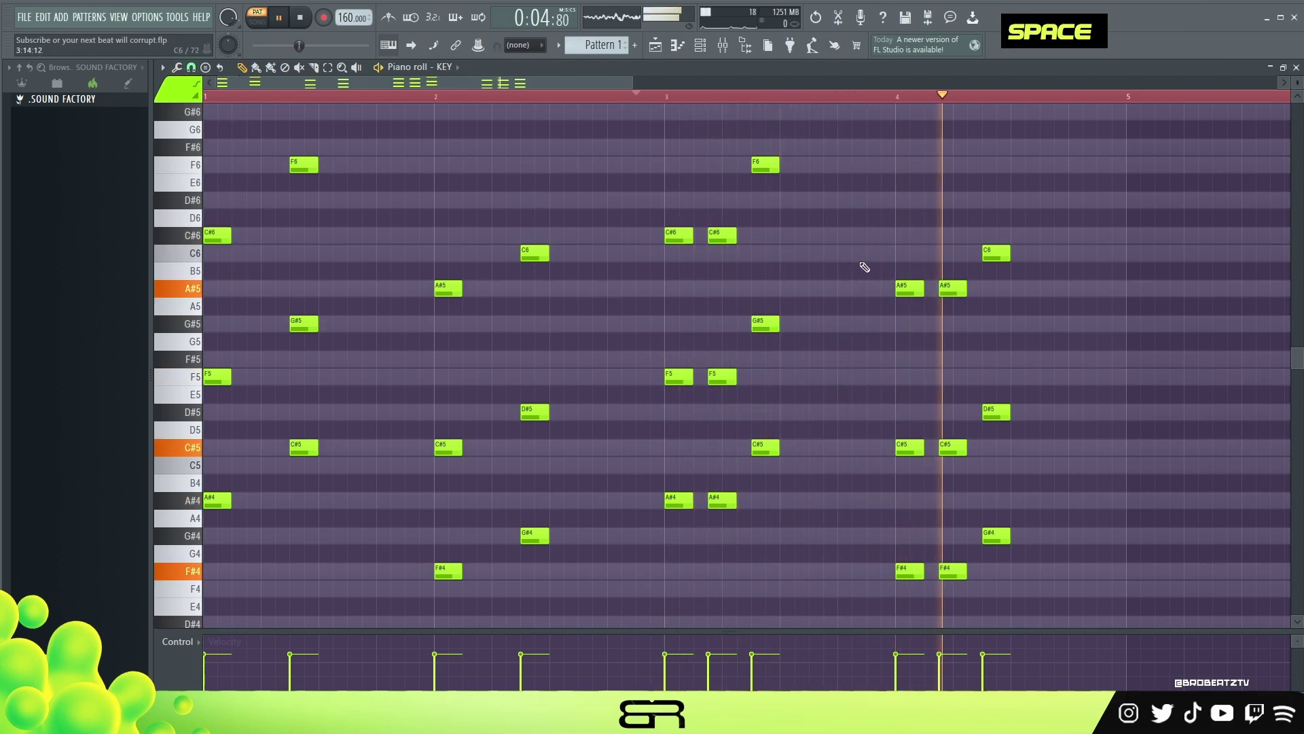
key(space)
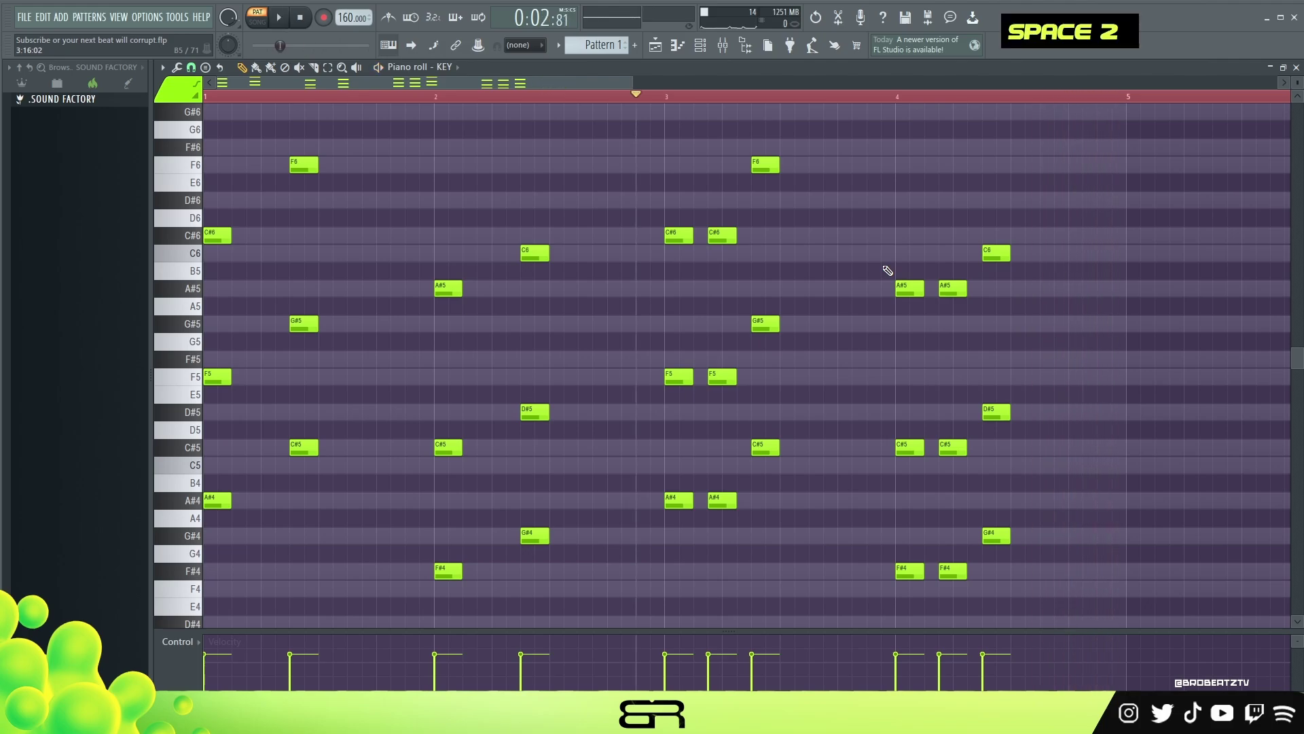
right_click(823, 289)
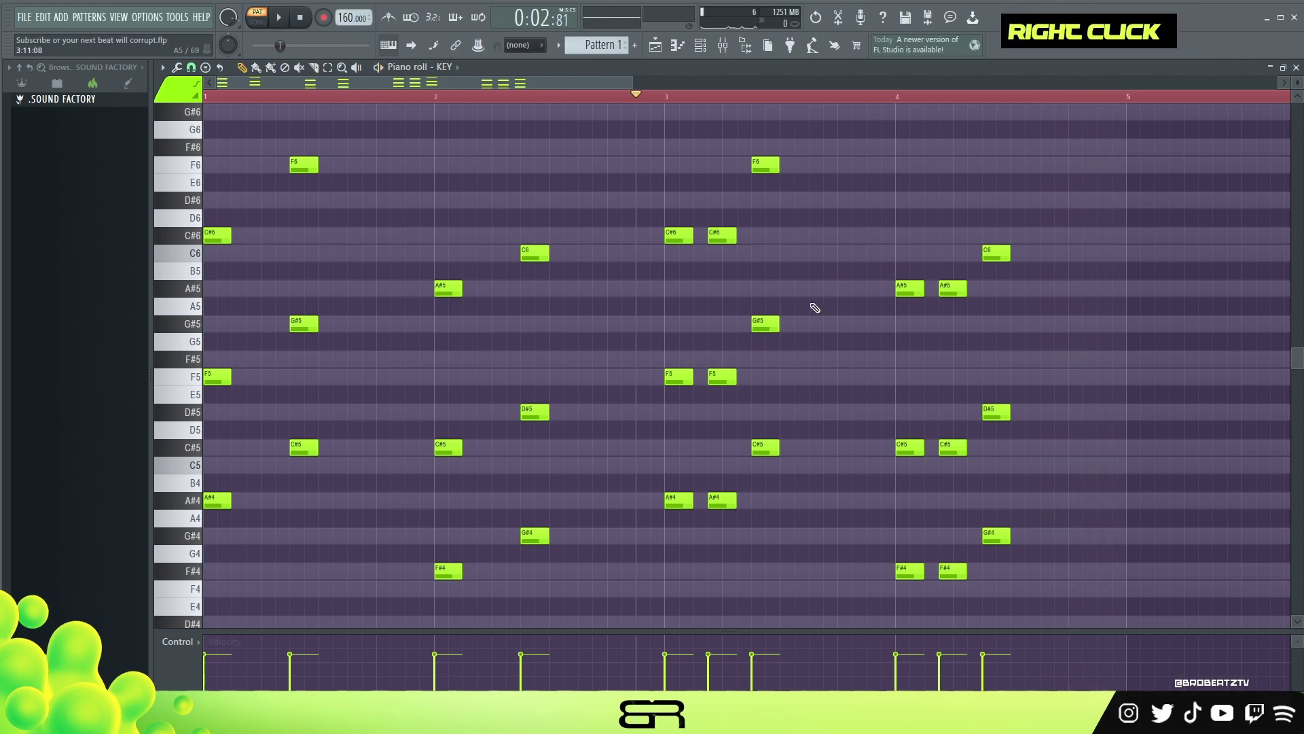
Lower the first chord's top note, C#6, by an octave to C#5
scroll(396, 142, up, 3)
scroll(657, 185, down, 3)
scroll(836, 353, up, 1)
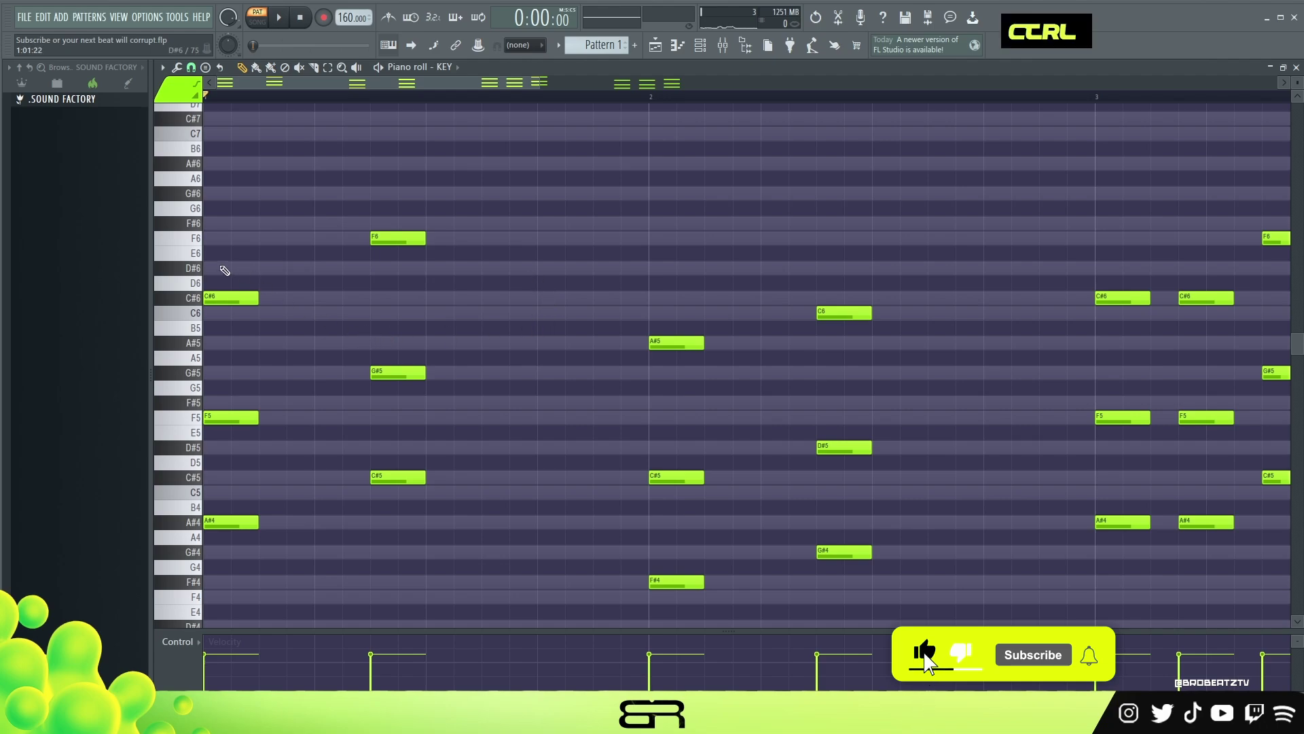
ctrl+click(226, 299)
key(ctrl+Down)
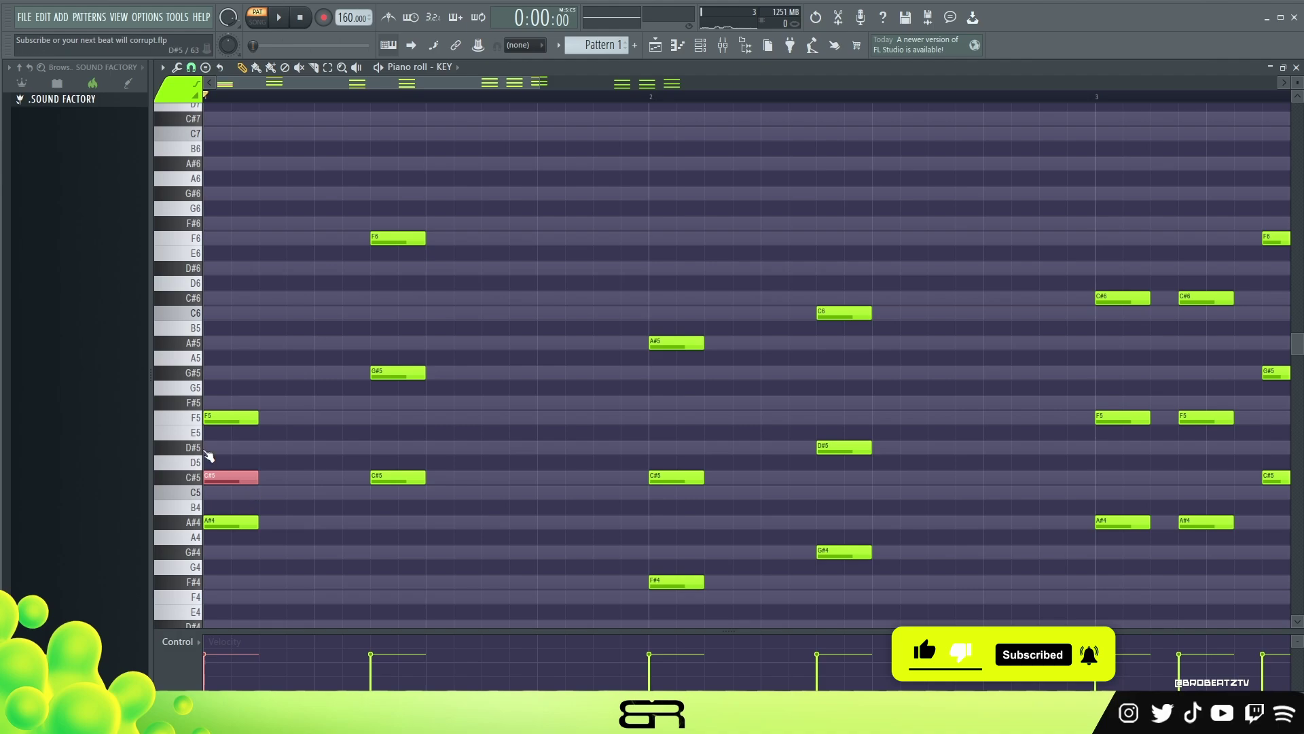
Raise the first chord's top note back to C#6 and add a copy an octave higher at C#7
key(ctrl+Up)
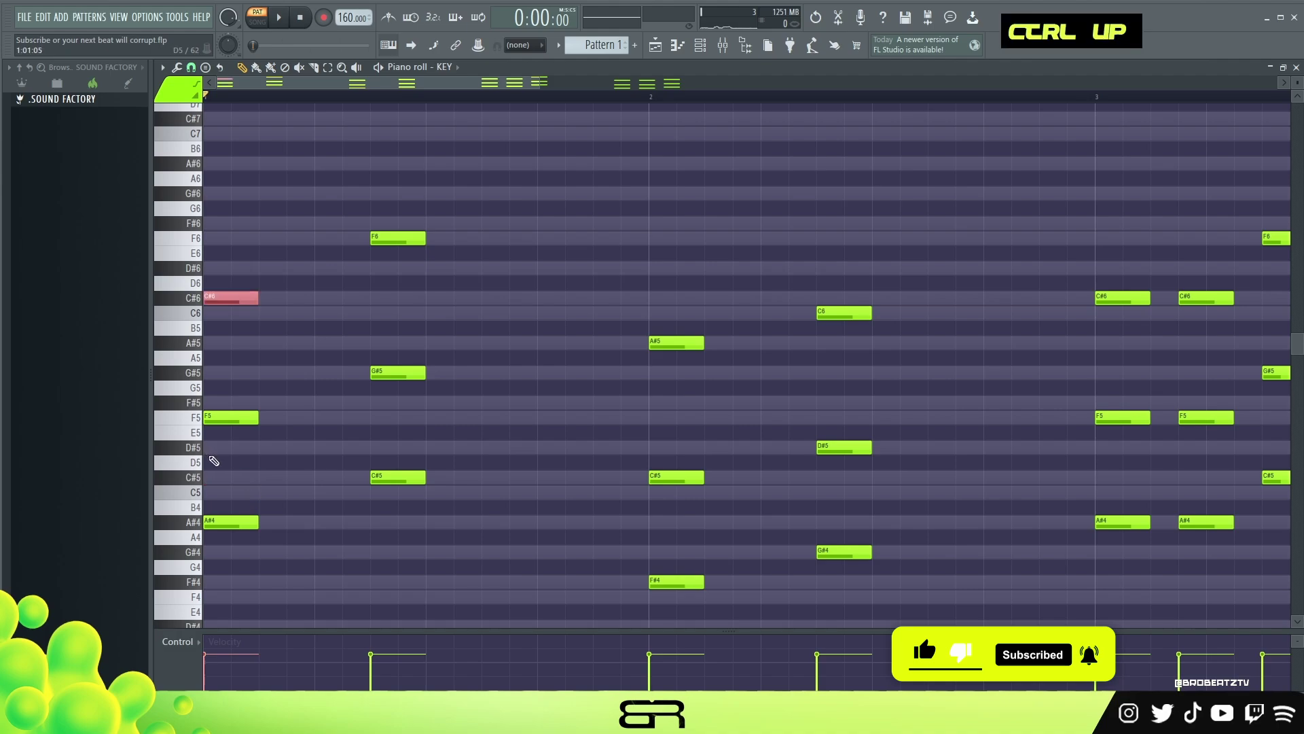
shift+click(218, 297)
key(ctrl+Up)
scroll(275, 296, up, 1)
right_click(283, 292)
mouse_move(231, 144)
mouse_down()
mouse_move(233, 180)
mouse_move(240, 173)
mouse_up()
ctrl+shift+click(672, 387)
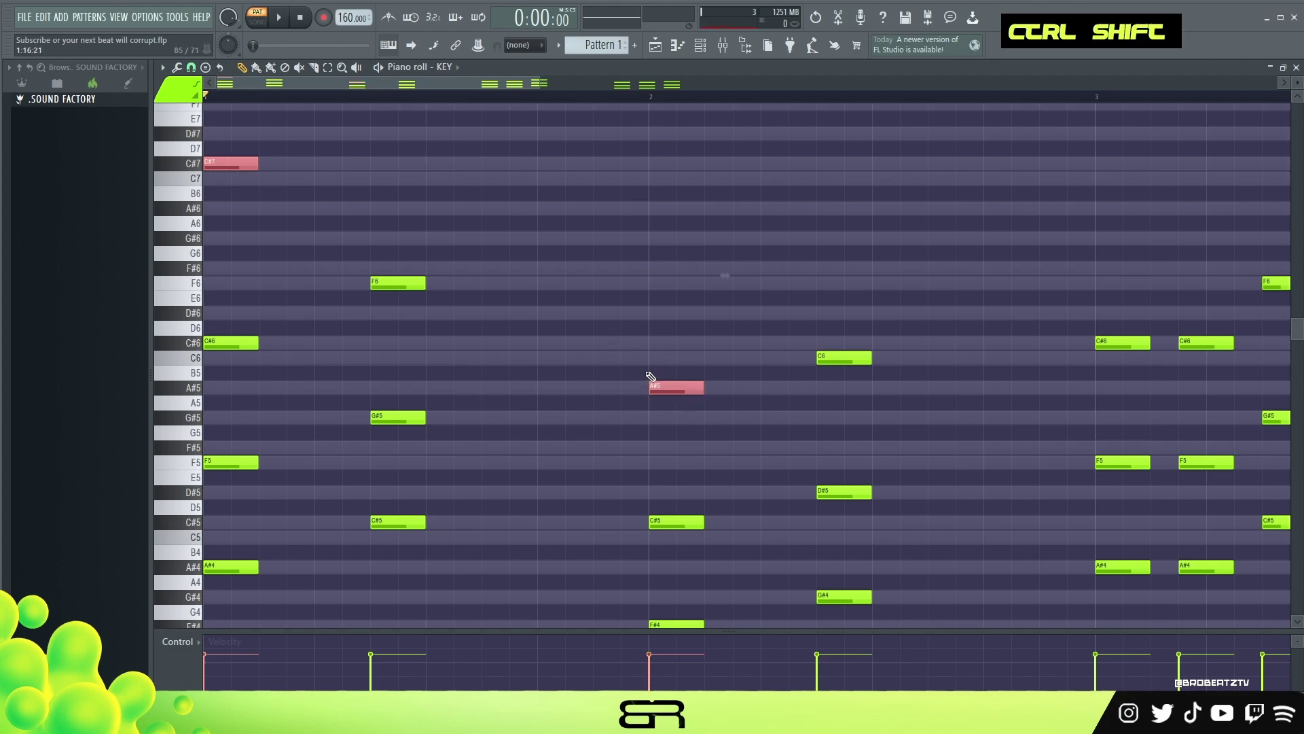
right_click(359, 243)
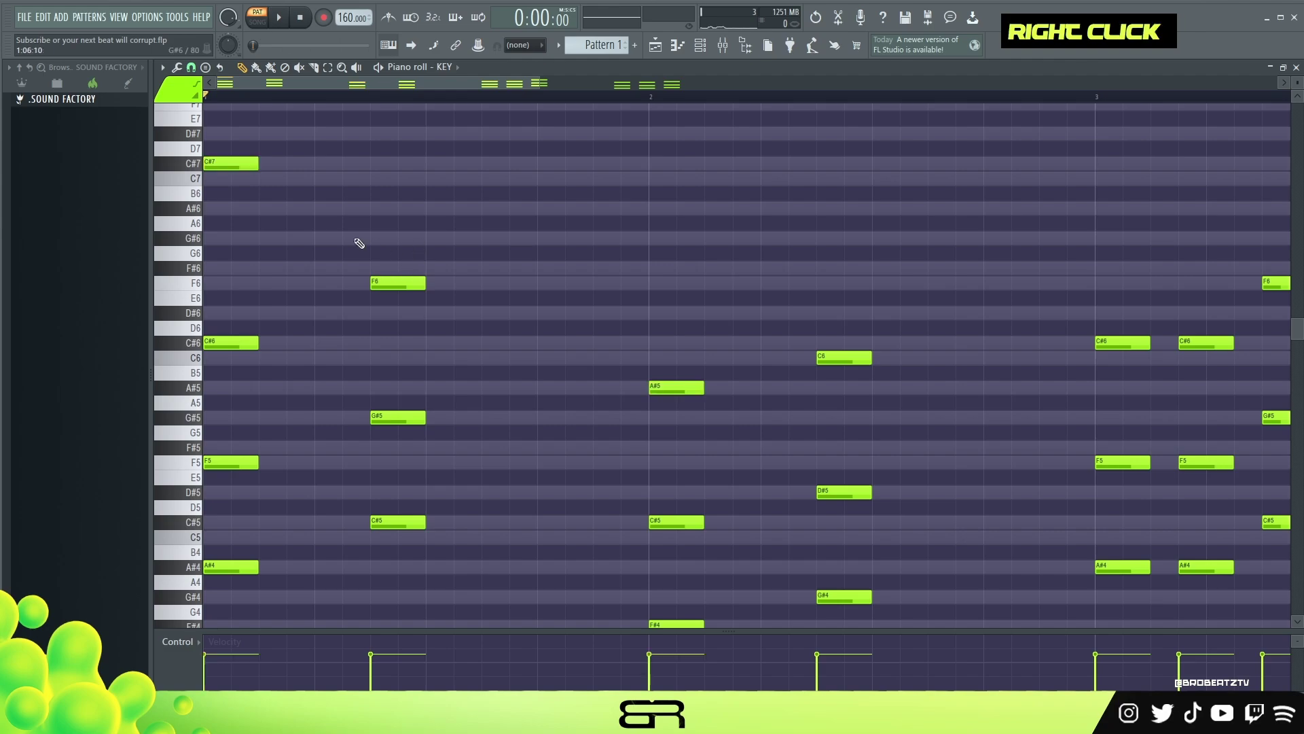
Try a descending run of short notes from C7 to B5 between the chords of bar 1
click(292, 179)
drag(297, 181, 272, 182)
click(324, 193)
click(324, 209)
click(379, 223)
click(380, 239)
click(464, 299)
click(518, 313)
click(547, 343)
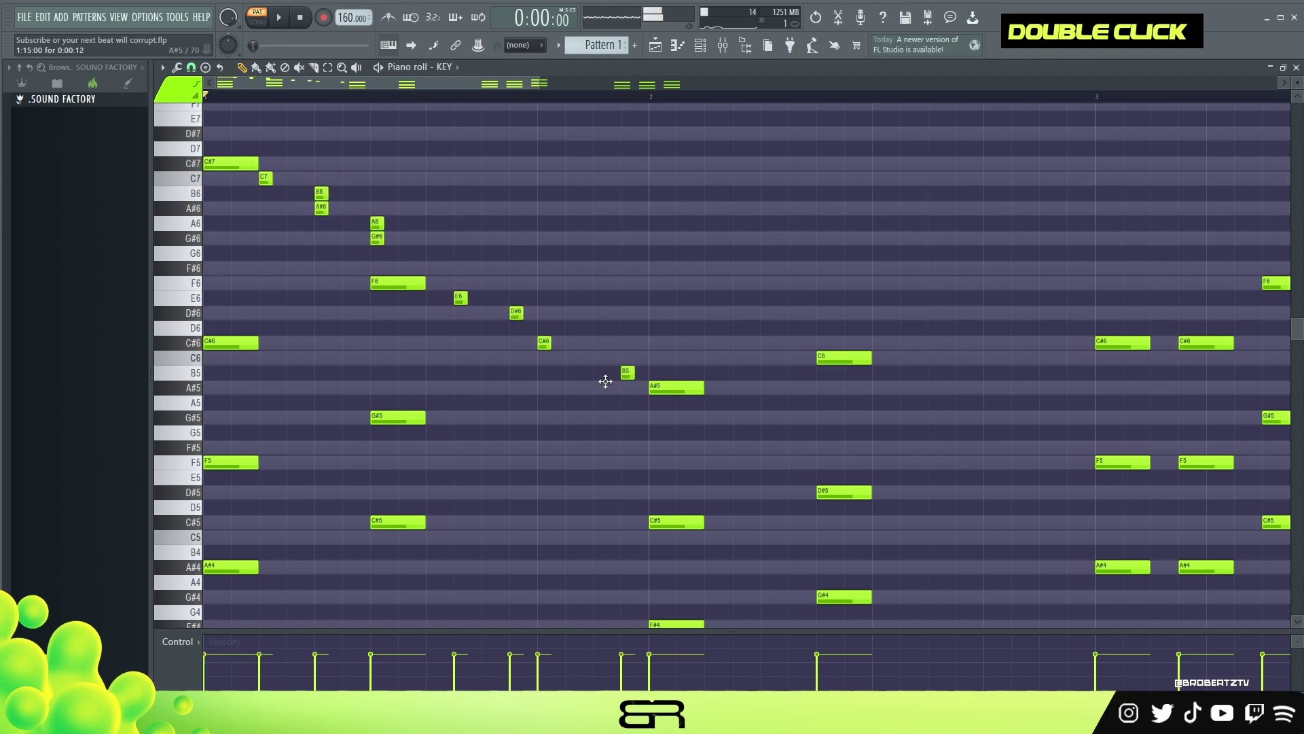
Try short connecting notes in bar 2, from D6 and E6 down to E5 and D#5
click(710, 328)
click(738, 328)
click(906, 388)
click(934, 432)
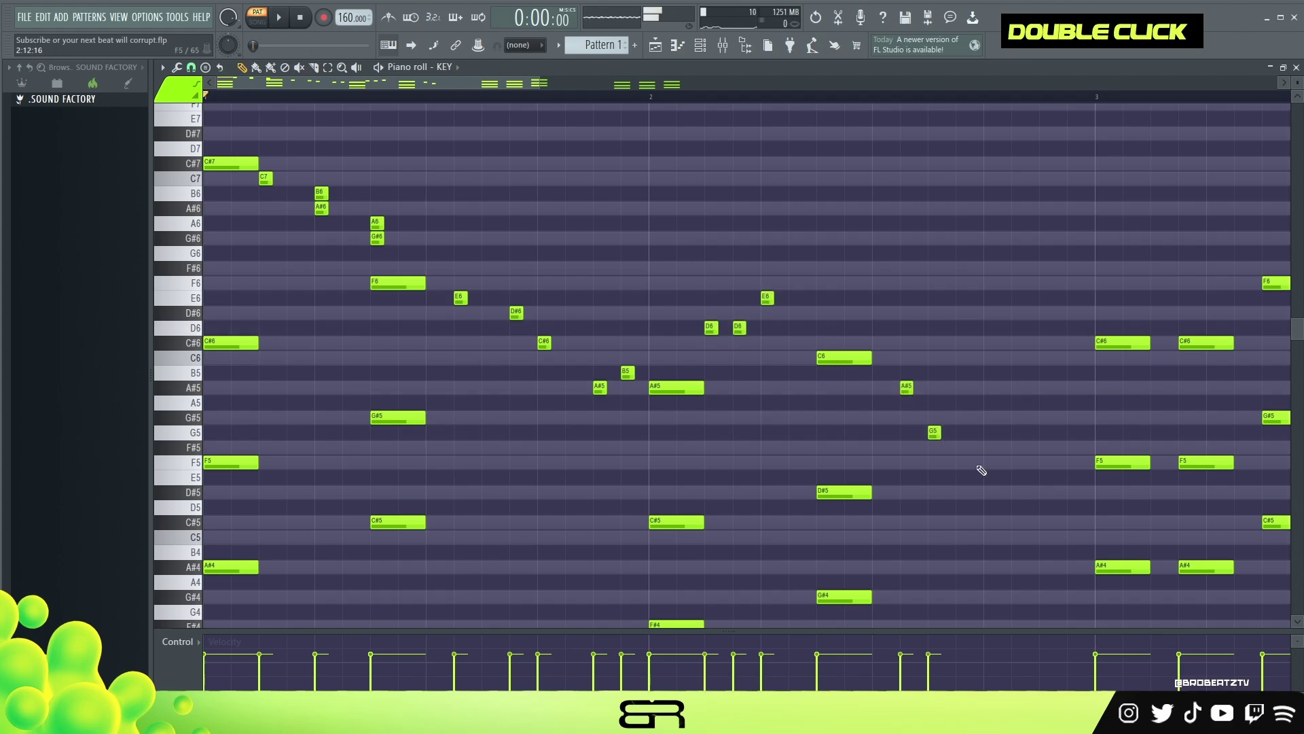
click(1017, 478)
click(1046, 492)
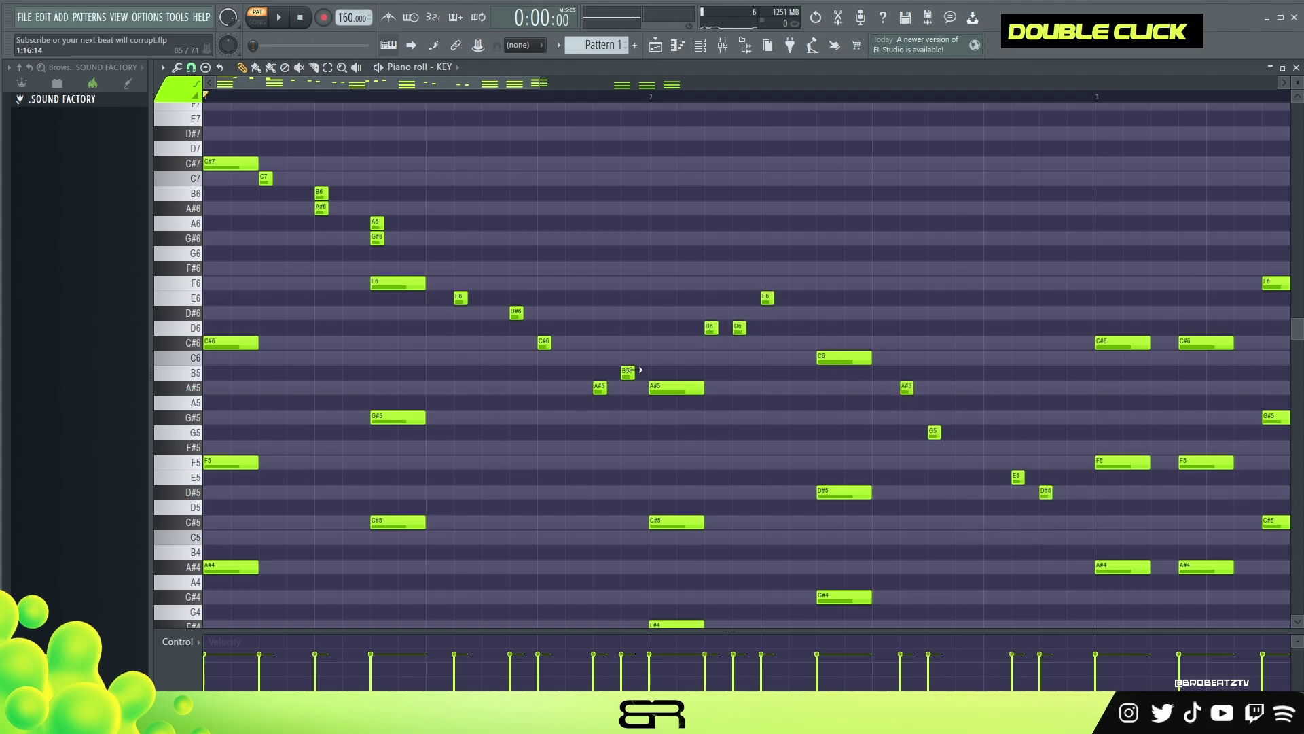
Delete all the short connecting notes from bars 1 and 2
drag(1046, 515, 929, 378)
key(Delete)
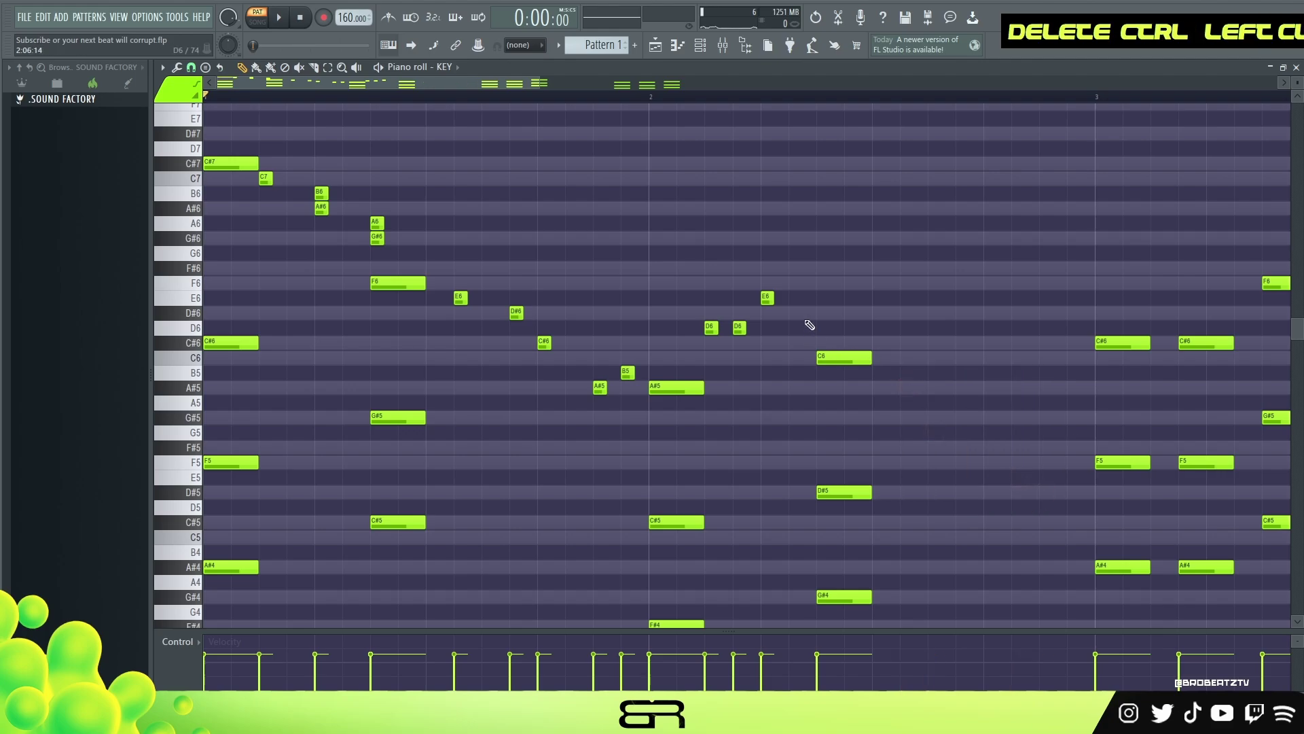
right_click(739, 327)
right_click(710, 328)
right_click(767, 298)
right_click(600, 387)
right_click(544, 342)
right_click(516, 312)
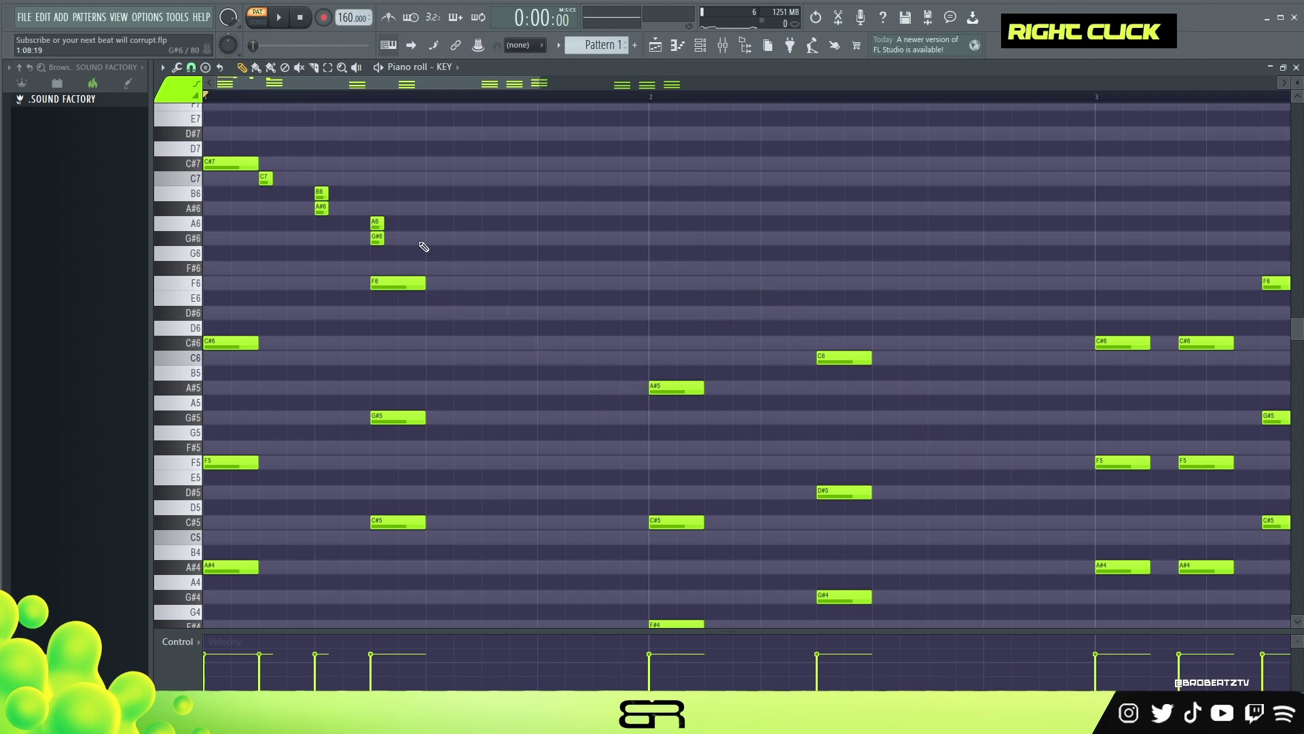
right_click(267, 180)
Move the C#7 note directly behind the first chord, place a C7 after it, and listen to the melody start
click(237, 149)
drag(236, 149, 292, 167)
key(space)
key(space)
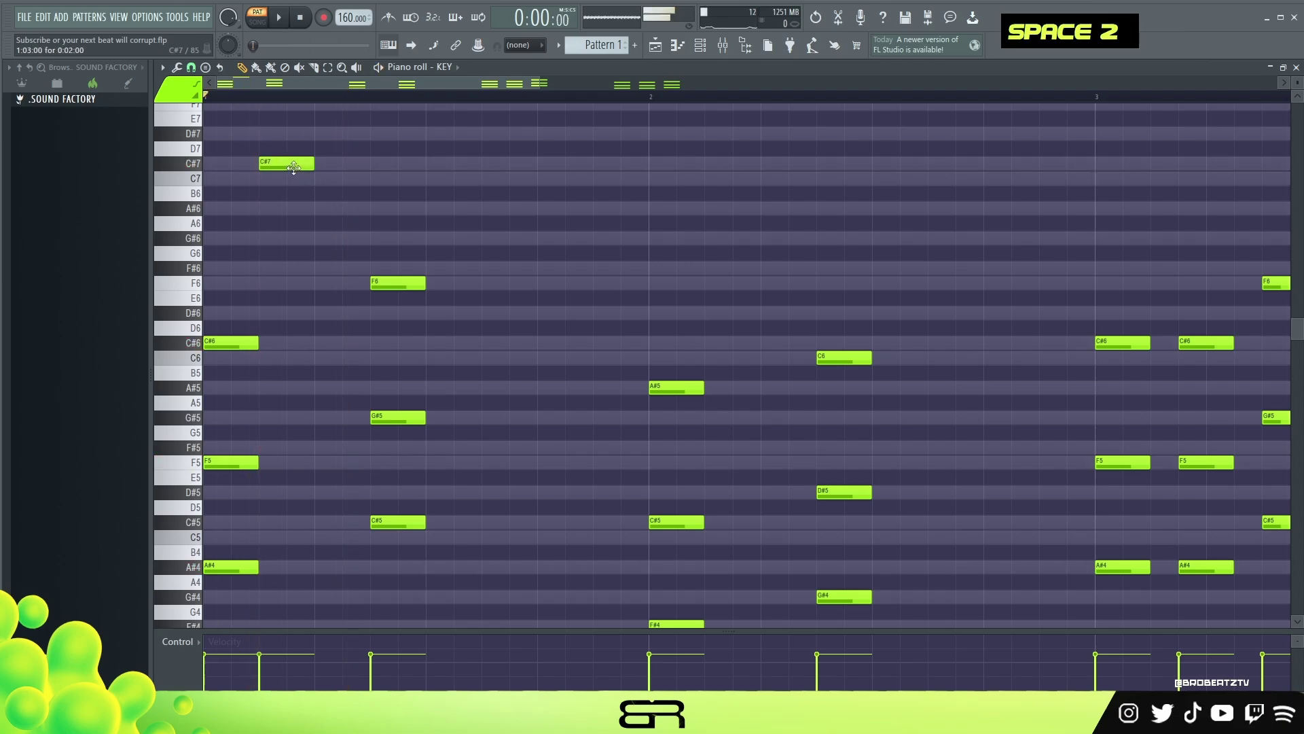
click(316, 180)
key(space)
key(space)
key(space)
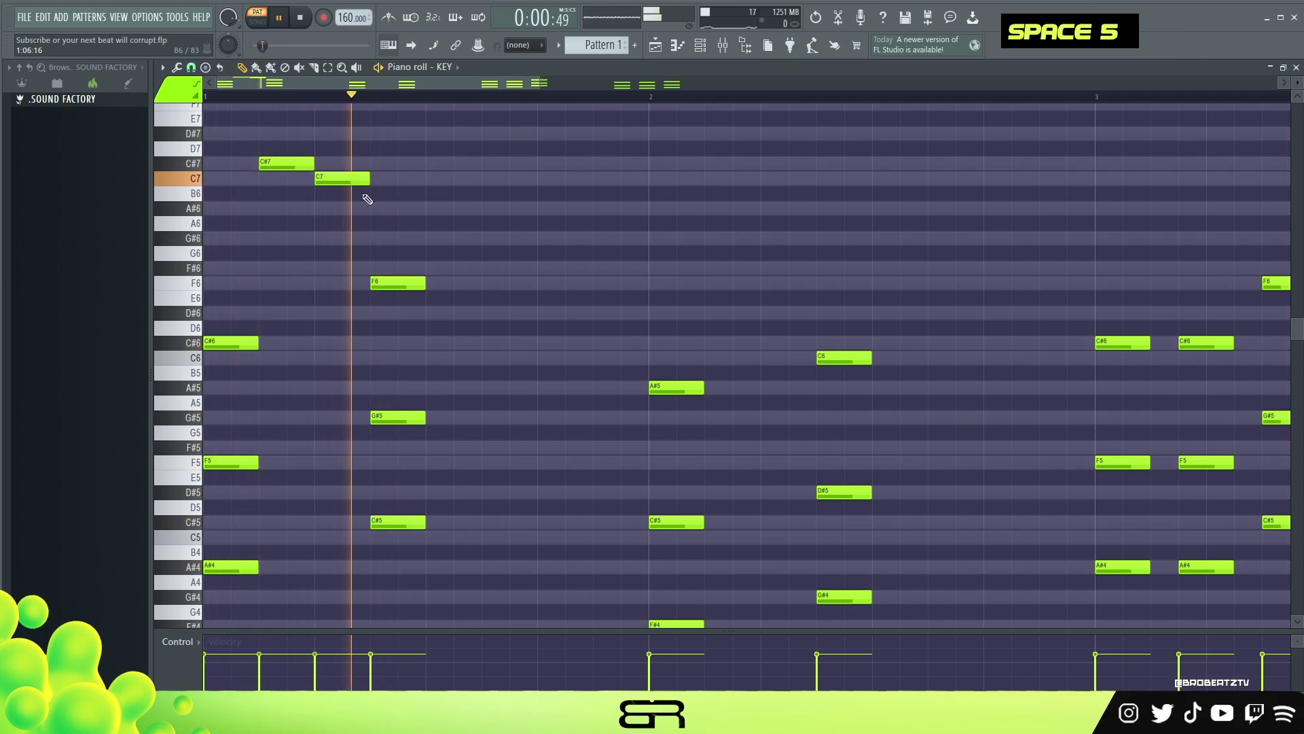
Shorten all notes together to a length of 0:01:18 and play the pattern
key(ctrl+a)
drag(366, 181, 358, 181)
click(371, 217)
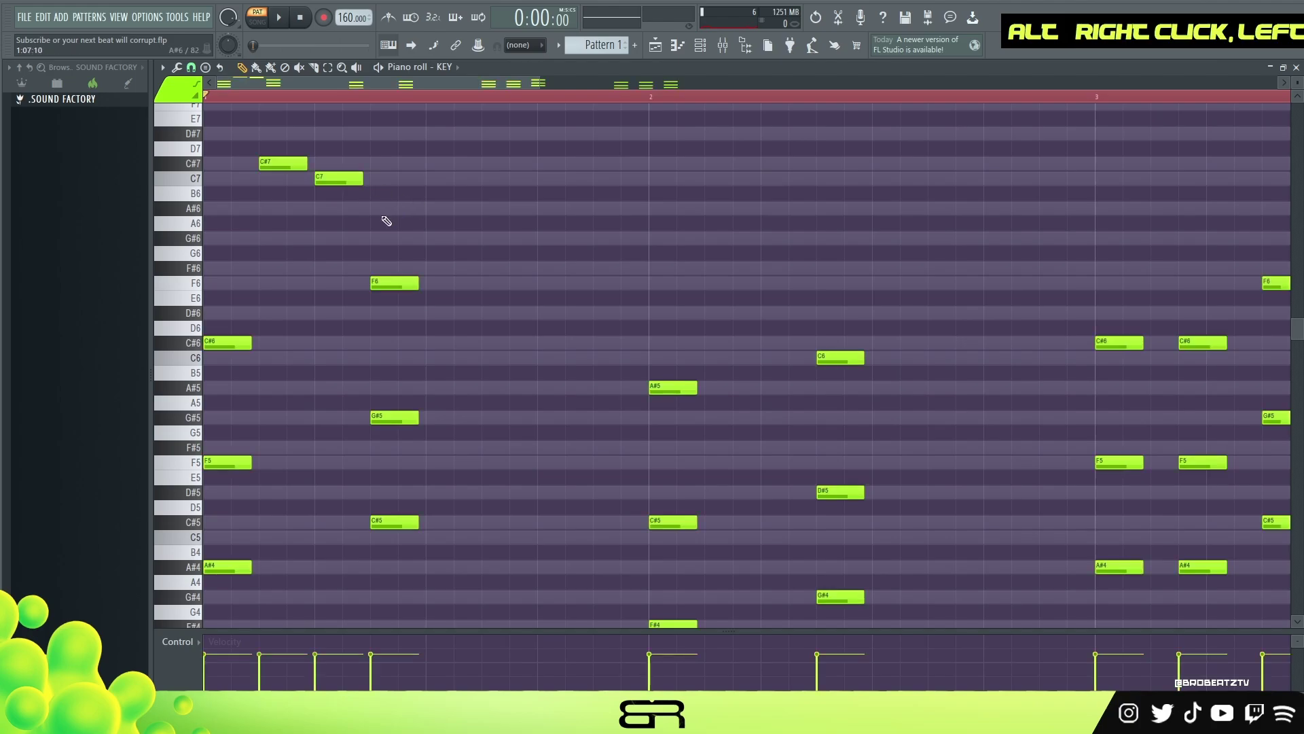
key(space)
key(space)
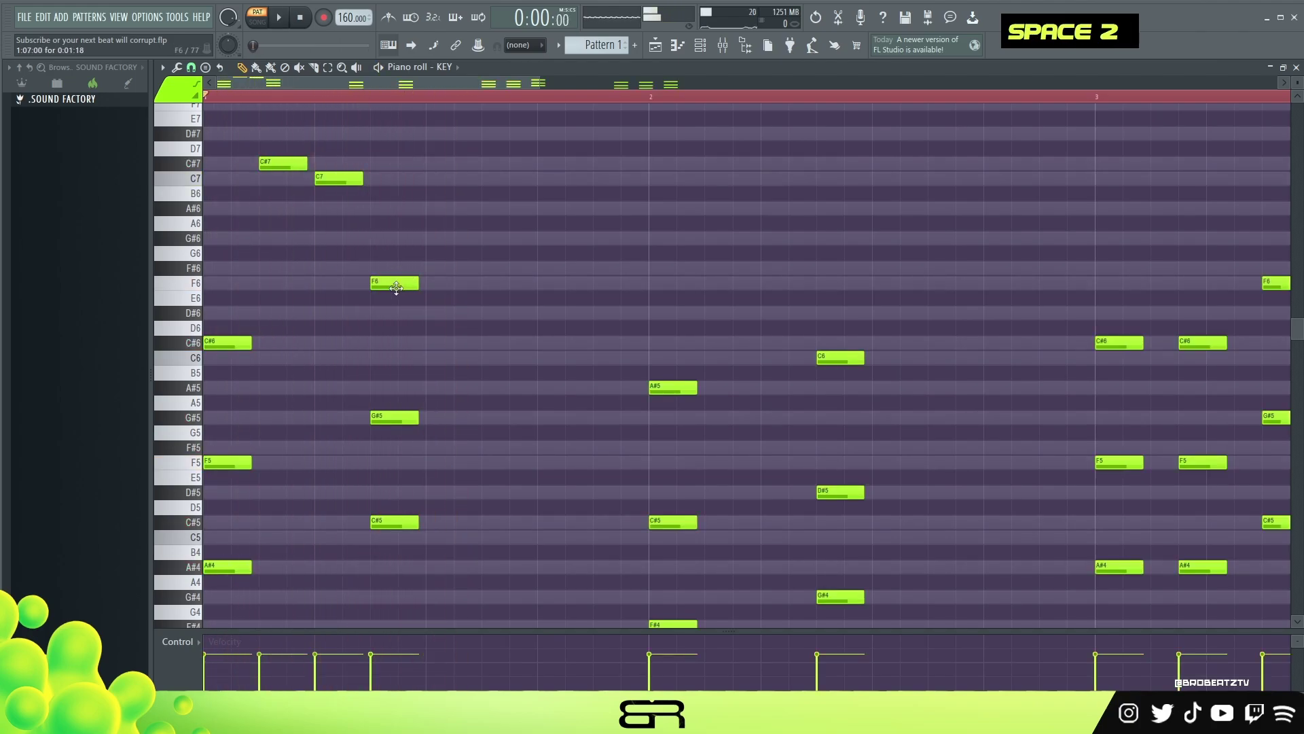
Add melody notes D#6, C#6, D#6 and C#6 after the second chord of bar 1 and play them back
click(435, 313)
click(483, 343)
click(543, 314)
click(590, 343)
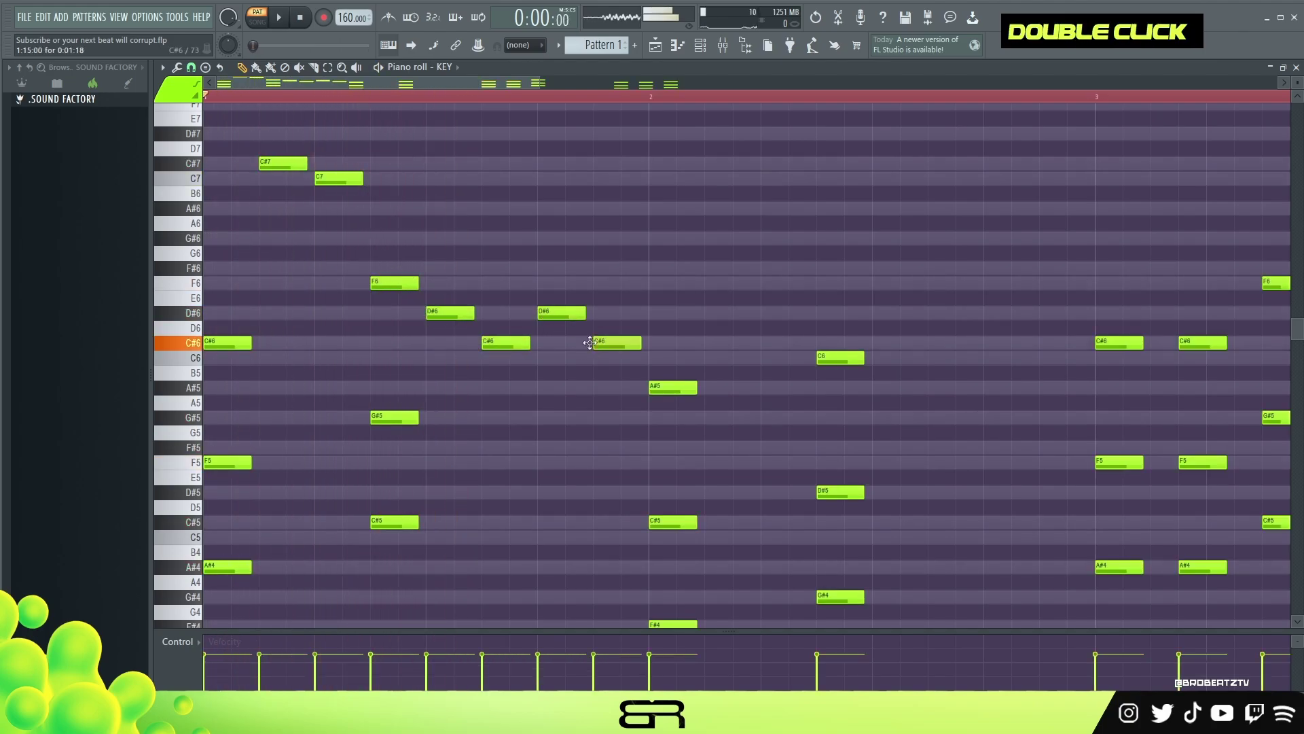
key(space)
key(space)
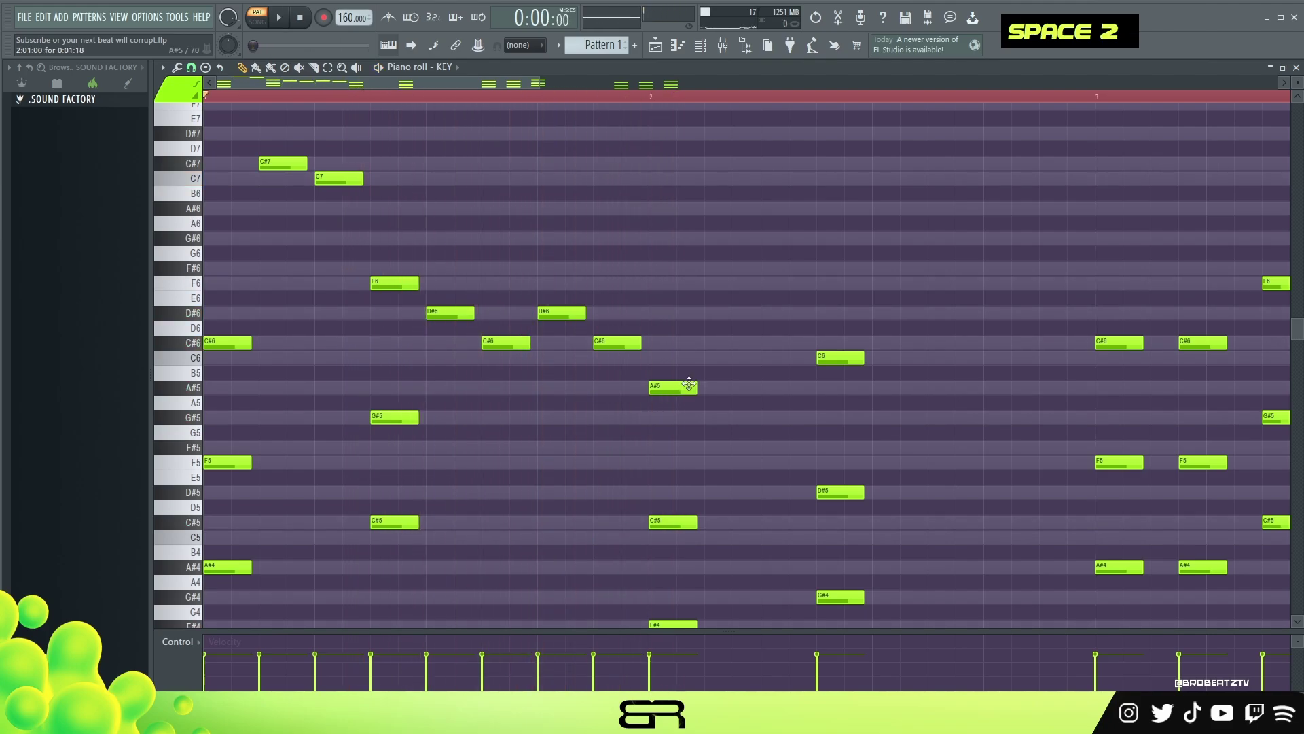
Add F6 and D#6 melody notes after the first chord of bar 2 and listen to the melody
click(715, 285)
click(762, 312)
key(space)
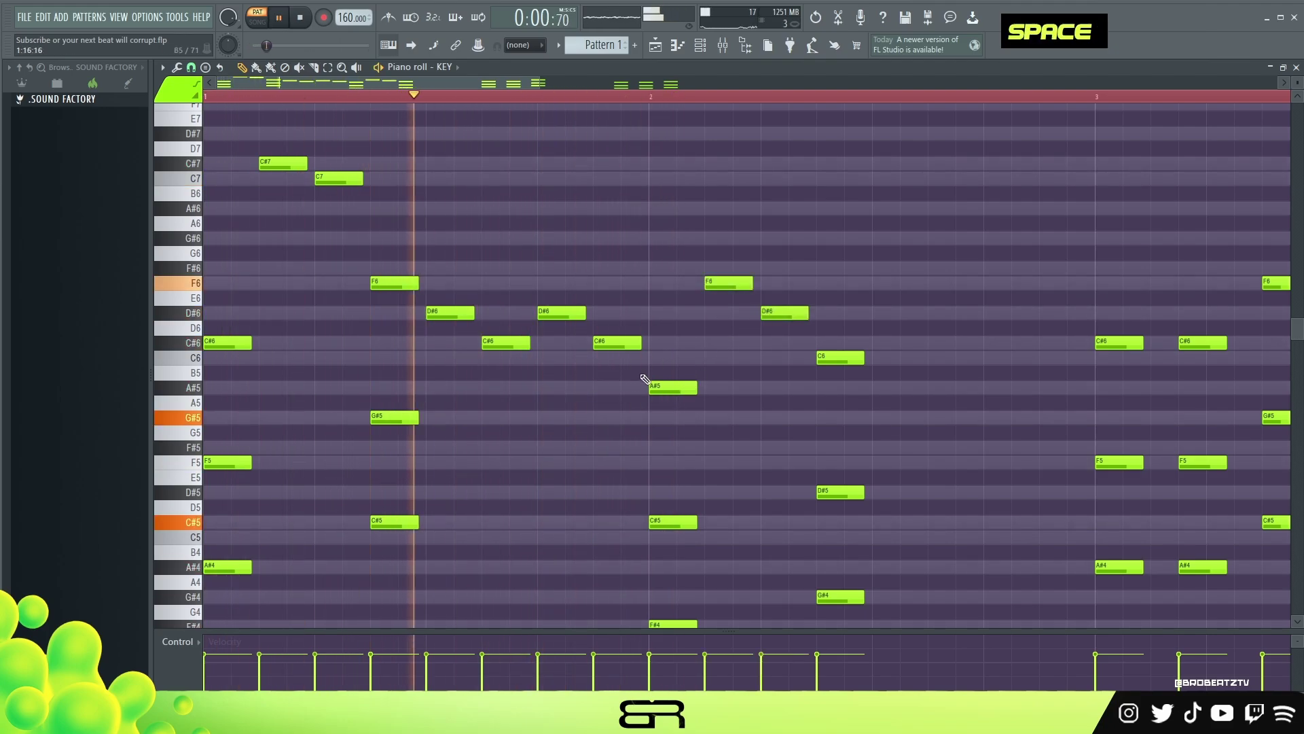
scroll(767, 392, down, 3)
key(space)
key(space)
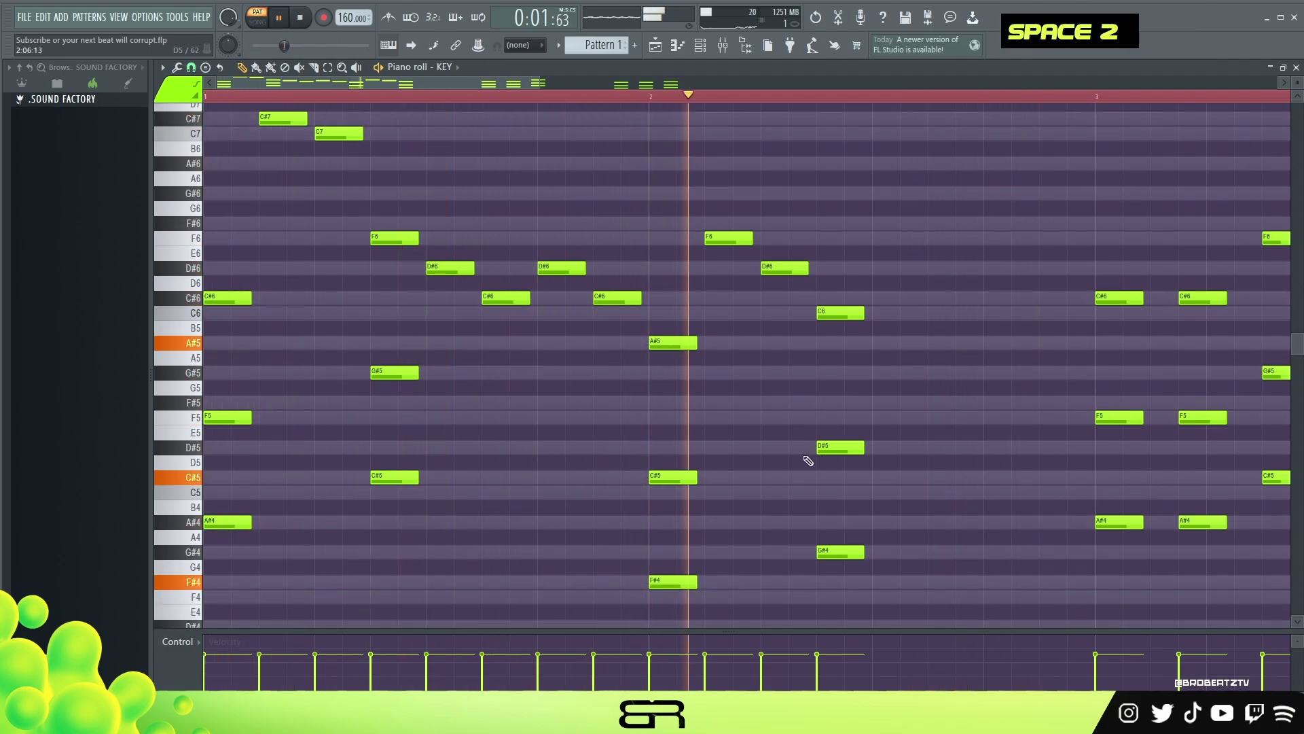
key(space)
Copy bar 2's F6 and D#6 melody notes behind its second chord, an octave lower, and swap the copies' order
ctrl+click(718, 237)
ctrl+shift+click(781, 267)
drag(718, 238, 887, 239)
key(ctrl+Down)
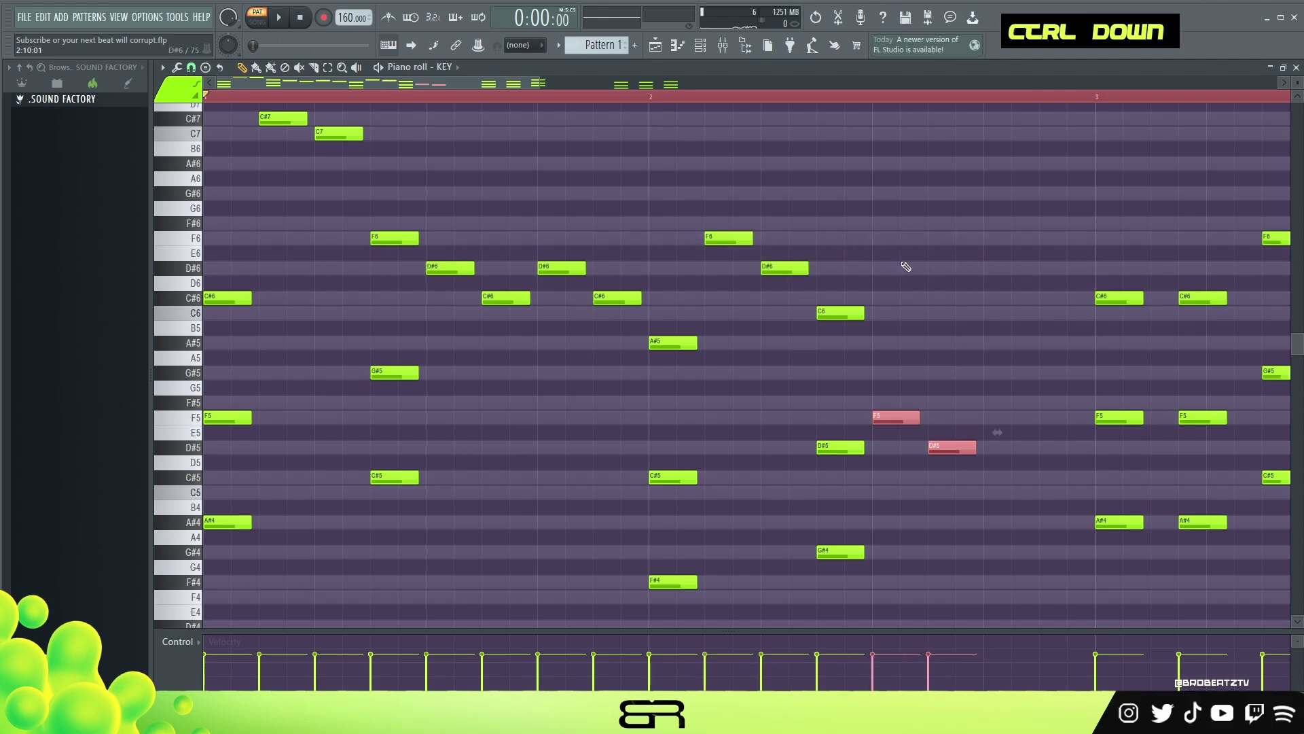
right_click(916, 295)
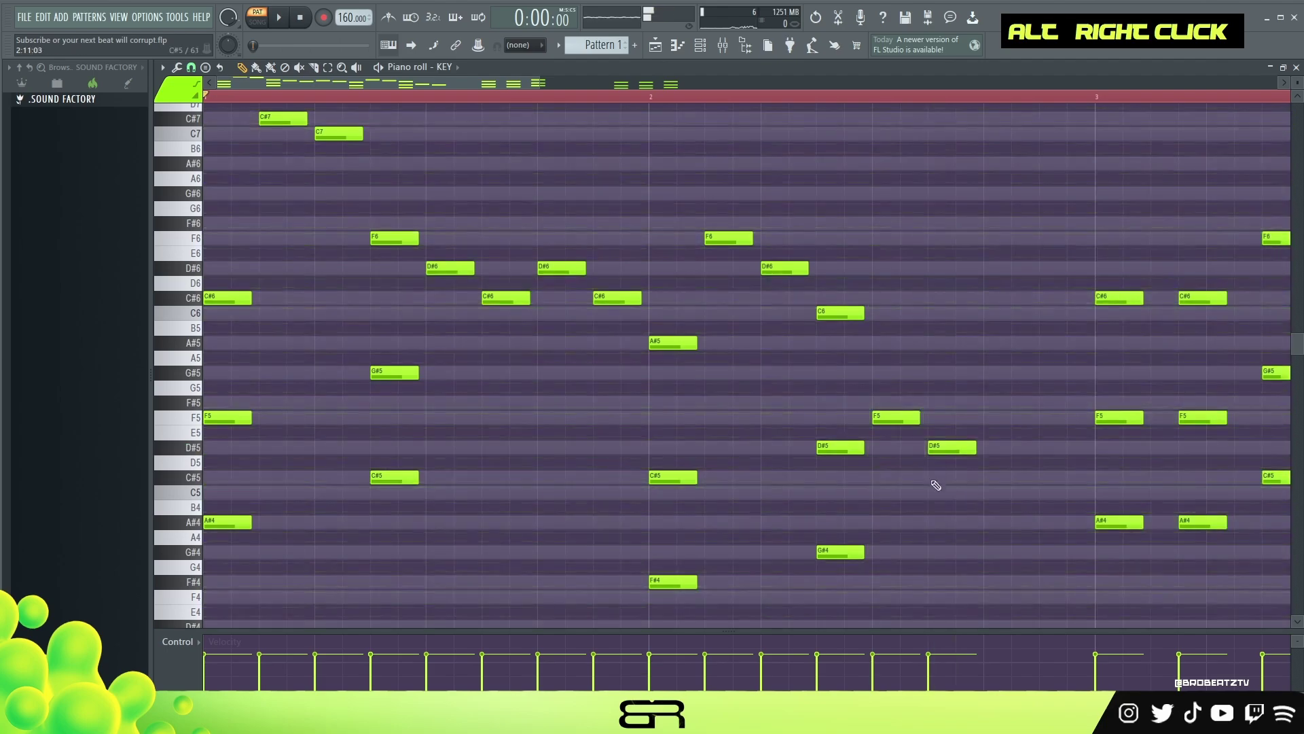
drag(943, 451, 887, 448)
drag(906, 420, 935, 425)
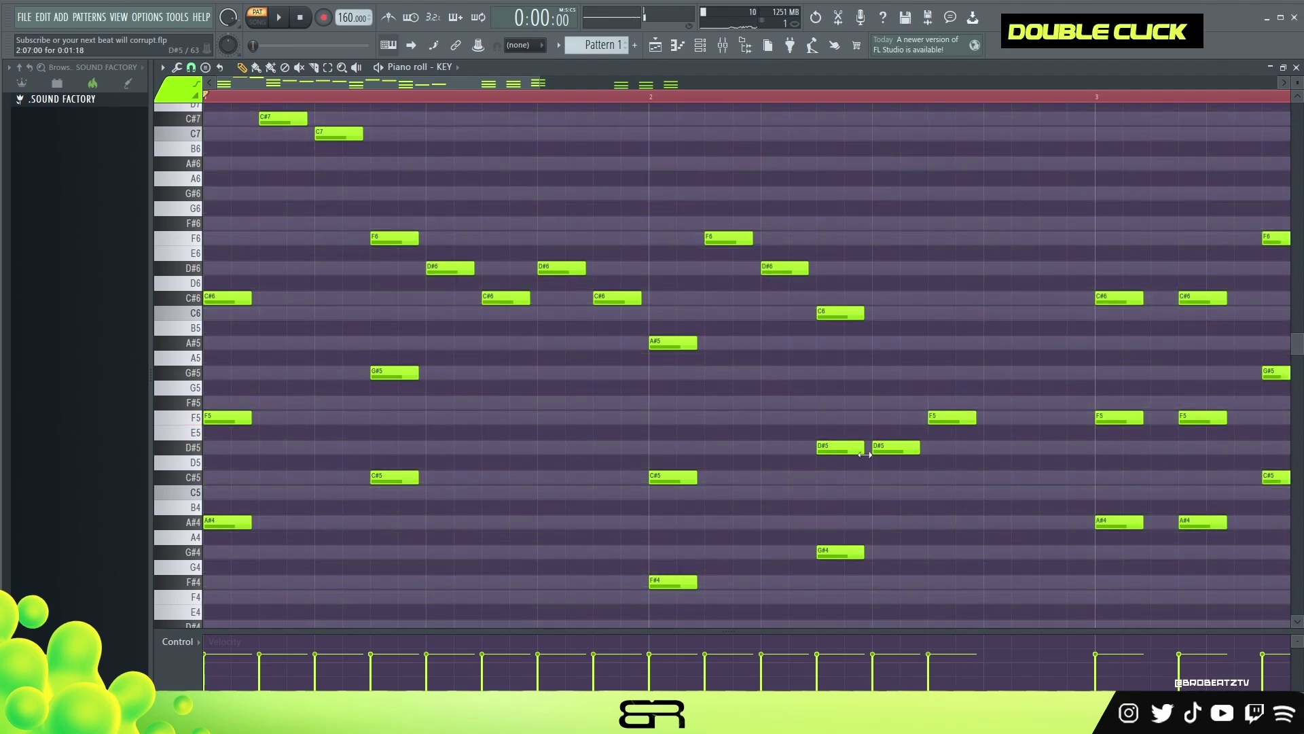
In bar 2's second chord, delete the D#5, lower the C6 to C5, and listen to the change
key(ctrl+Down)
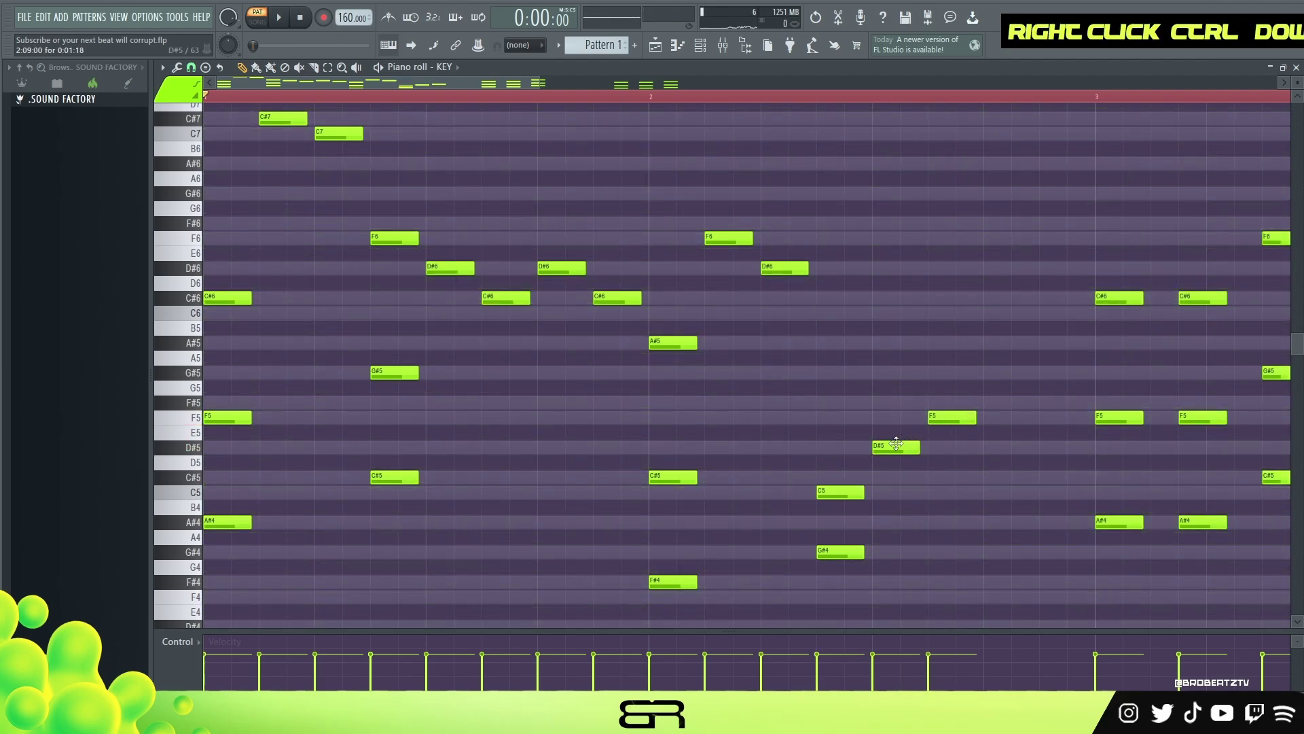
key(space)
key(space)
key(space)
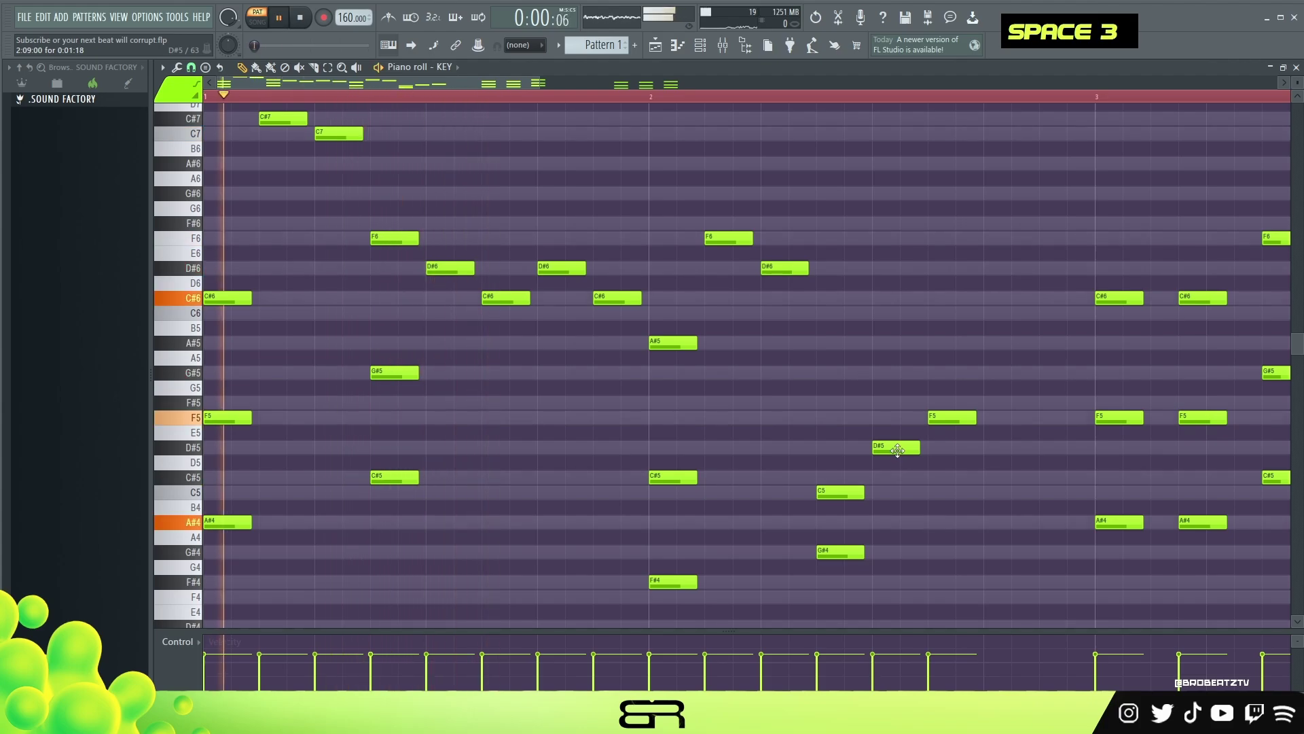
key(space)
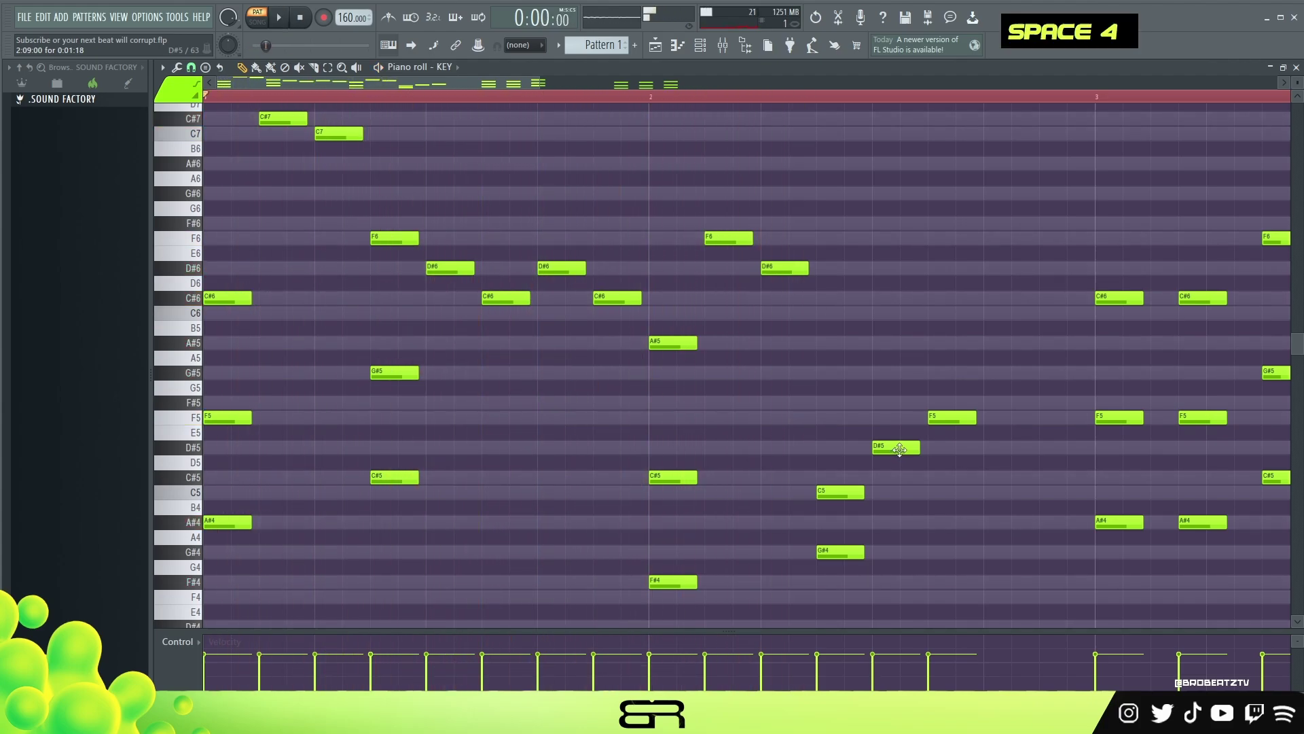
Add an octave copy of the G#4 at G#5 to bar 2's second chord and play the pattern
ctrl+drag(841, 530, 841, 574)
key(ctrl+Up)
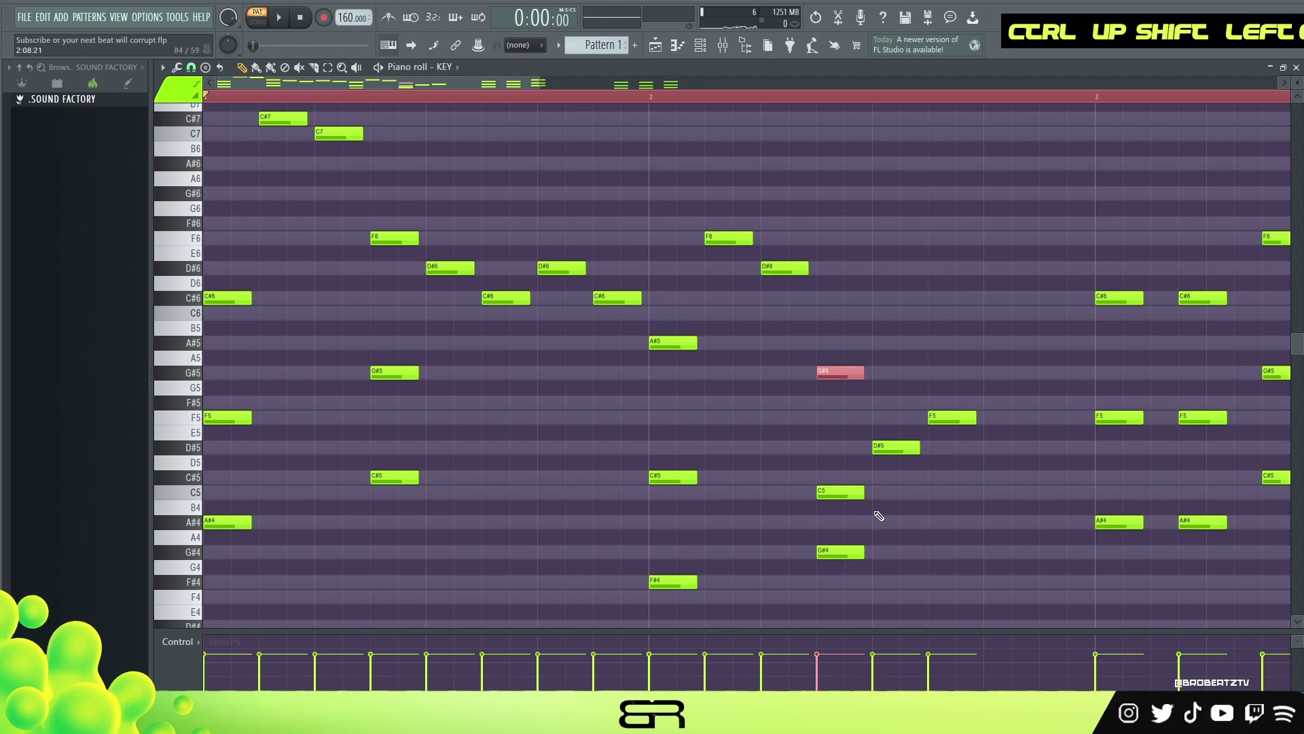
right_click(957, 497)
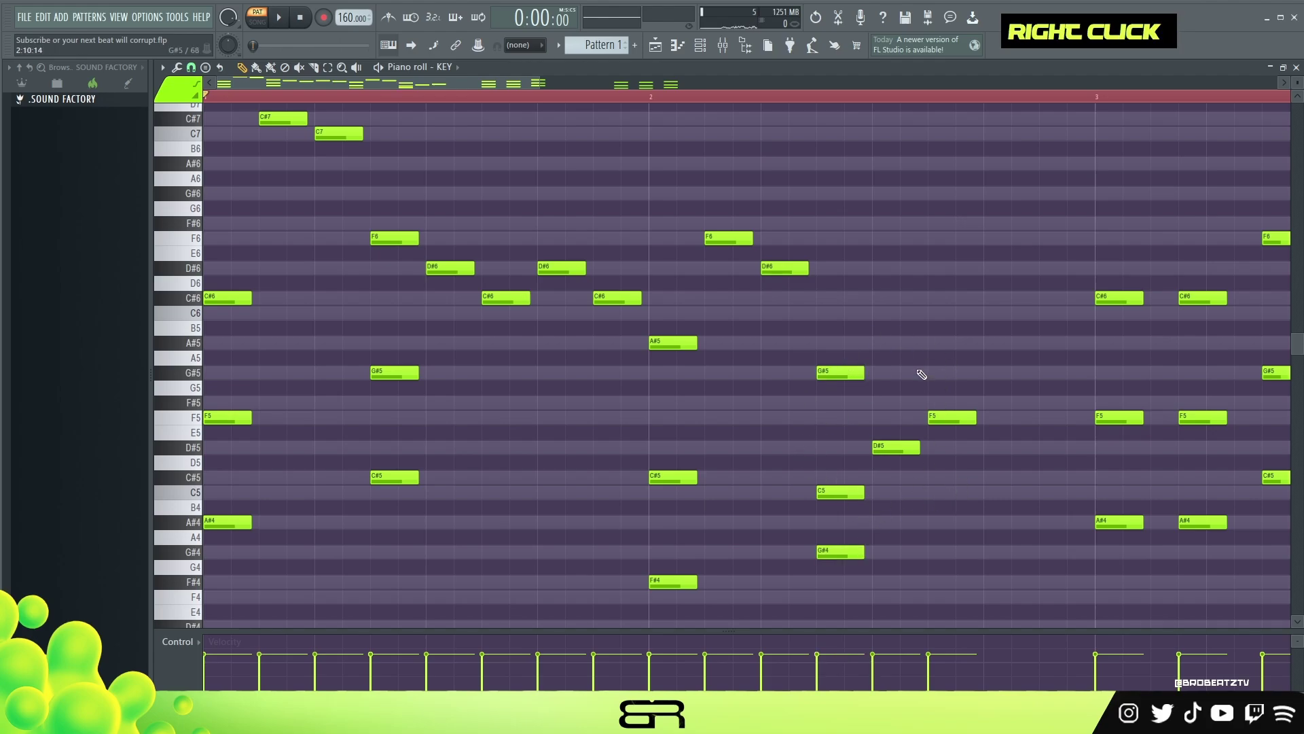
key(space)
key(space)
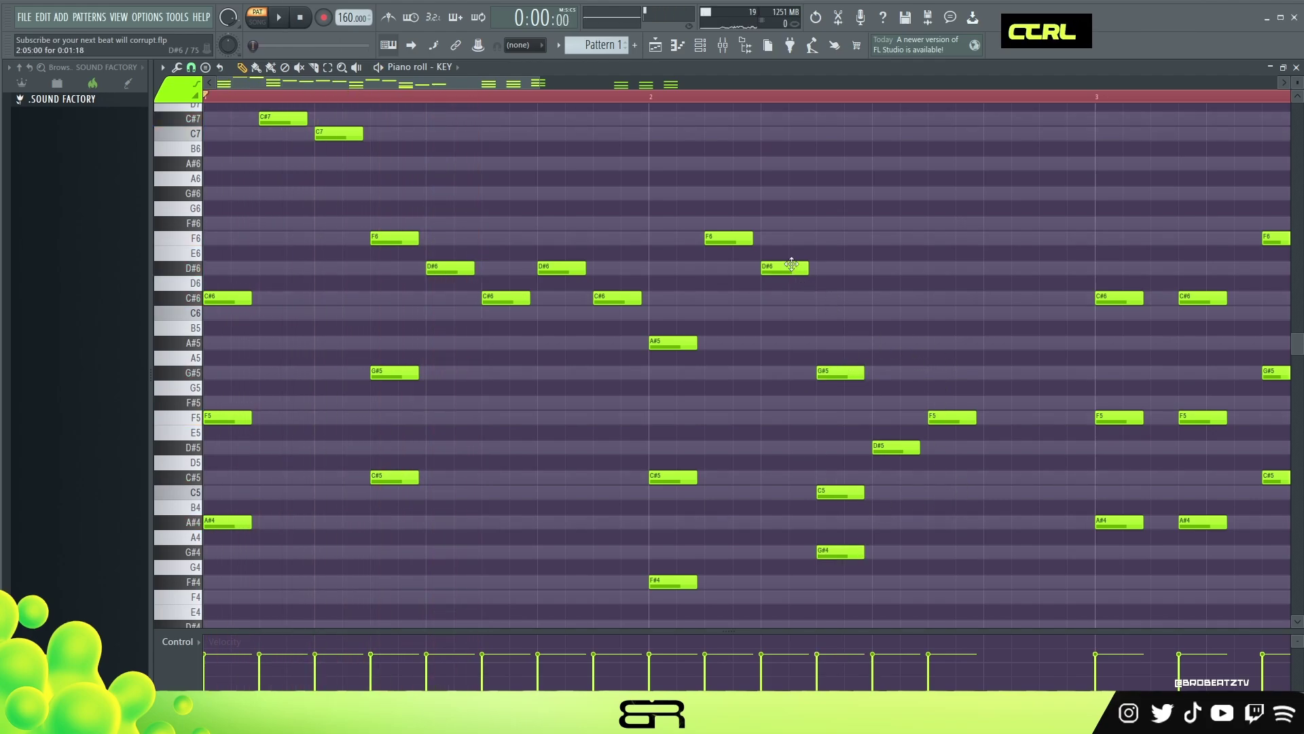
Try out copies at C6 and G#5 beneath bar 2's D#6 melody note and remove both again
shift+drag(782, 266, 821, 289)
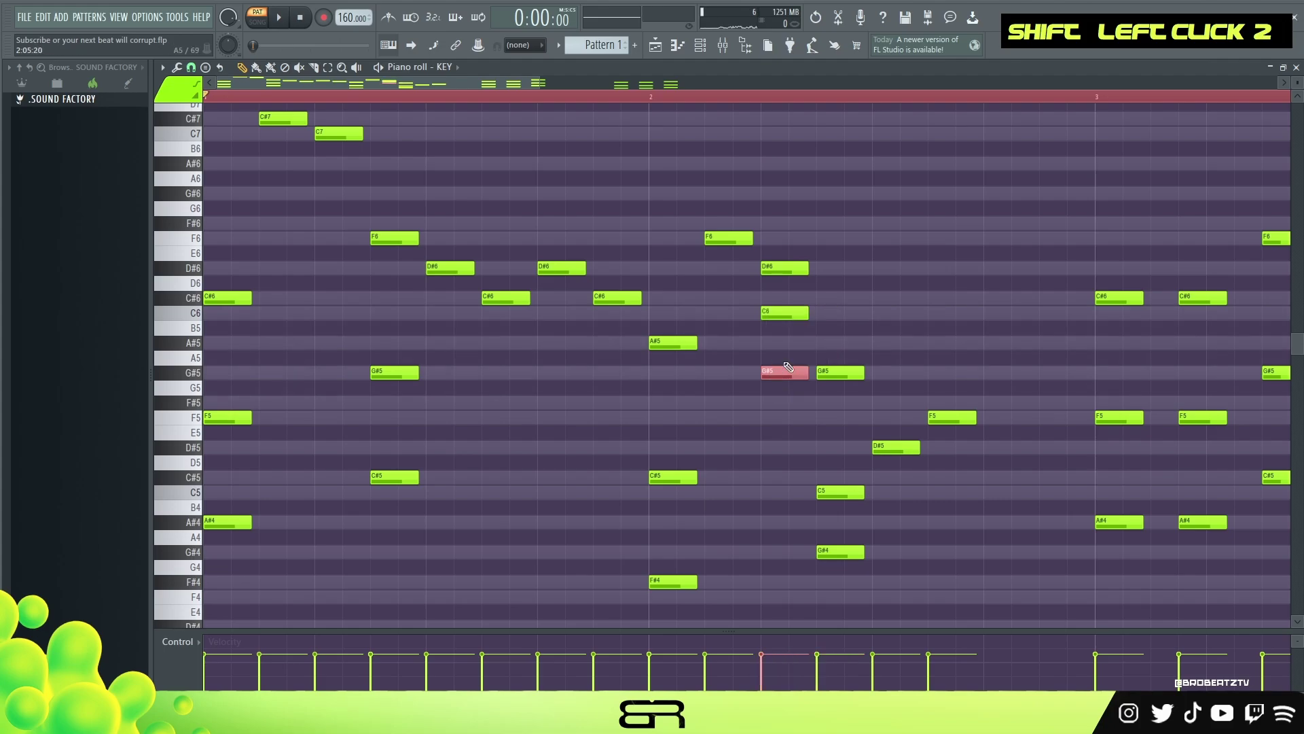
ctrl+drag(773, 253, 837, 401)
right_click(910, 314)
alt+right_click(792, 327)
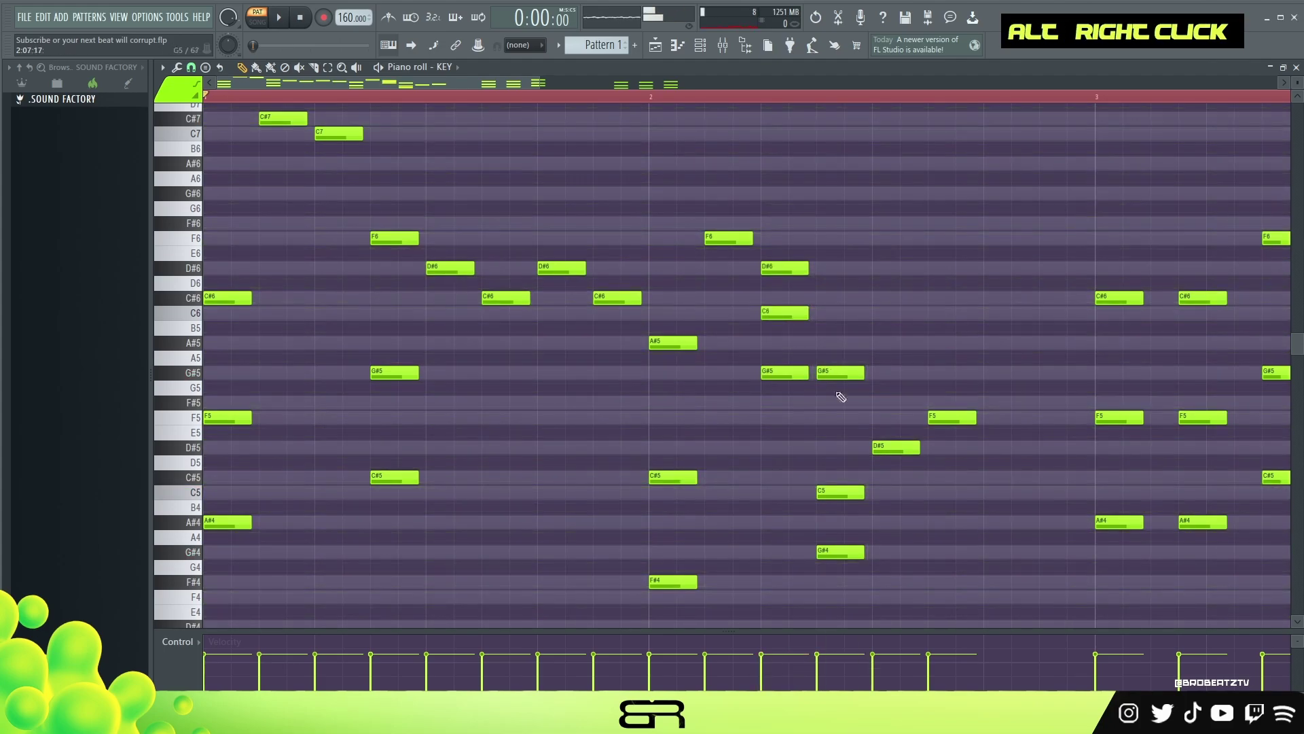
right_click(781, 314)
right_click(785, 373)
Move the F5 near the end of bar 2 one step later, copy it three steps further, and listen
key(space)
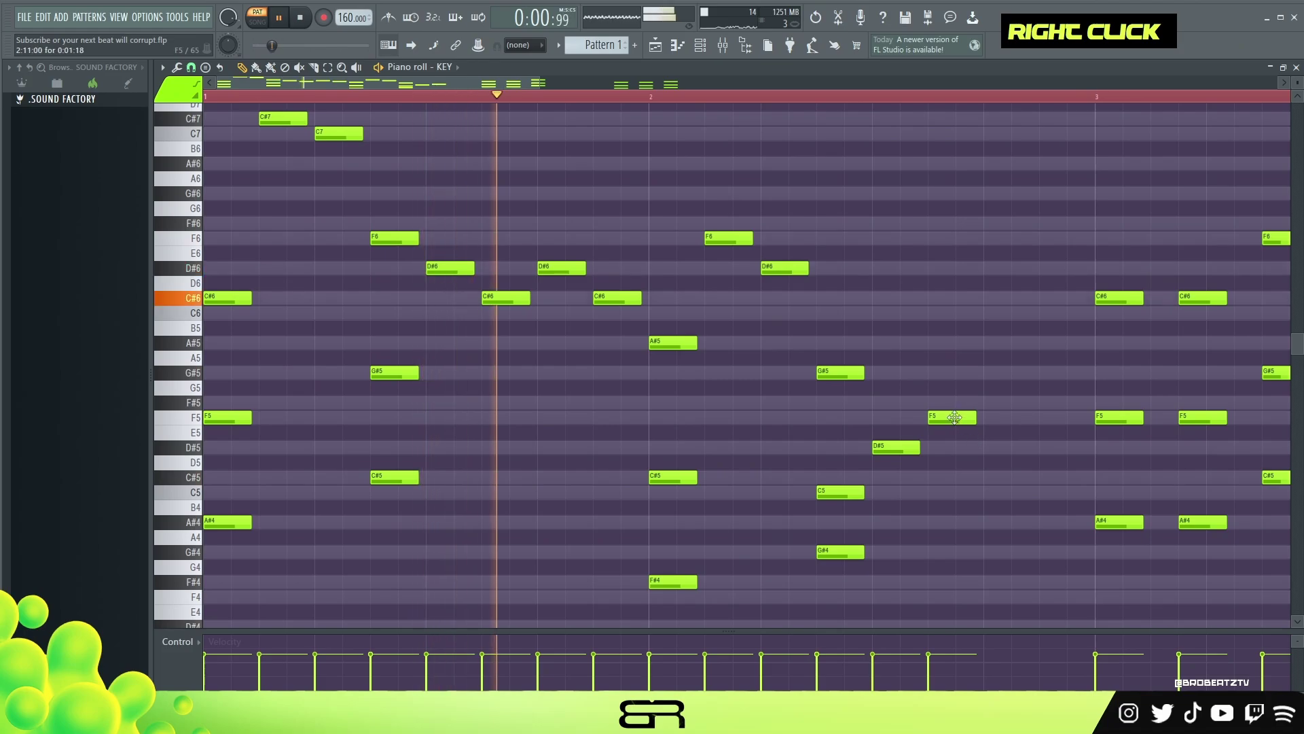
key(space)
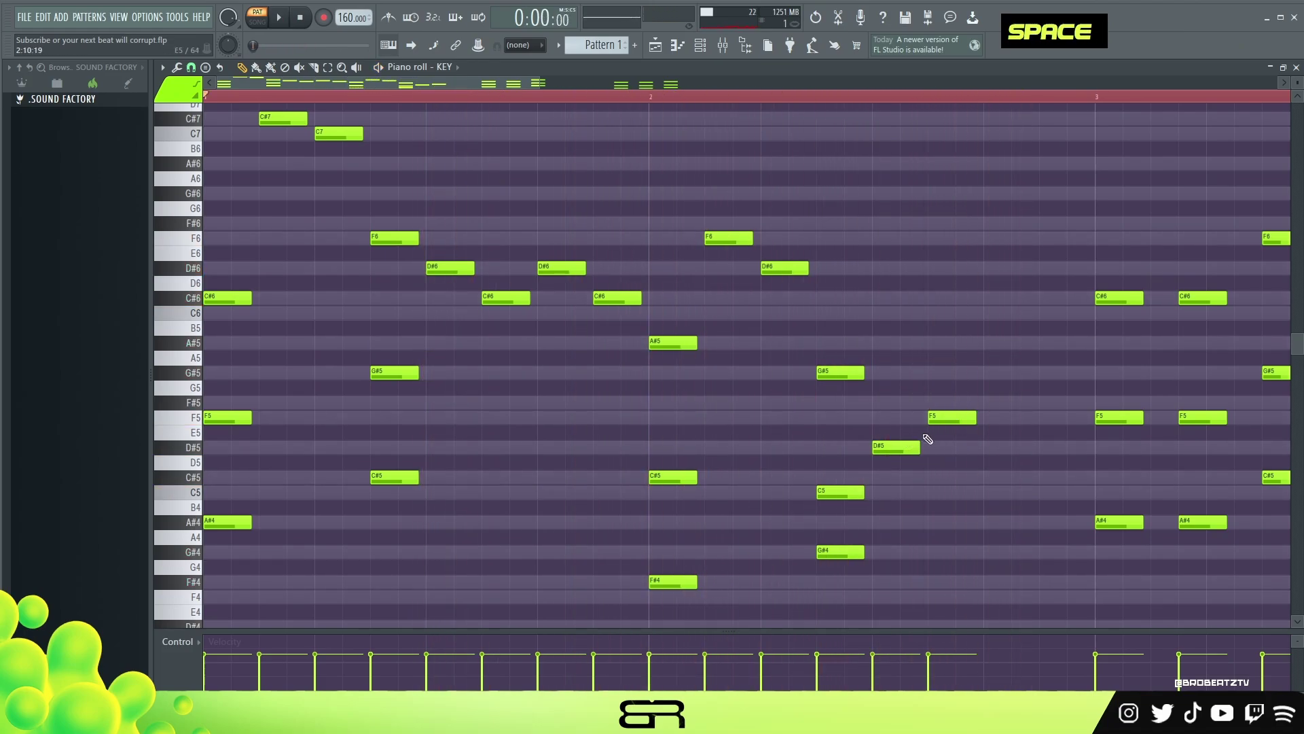
key(space)
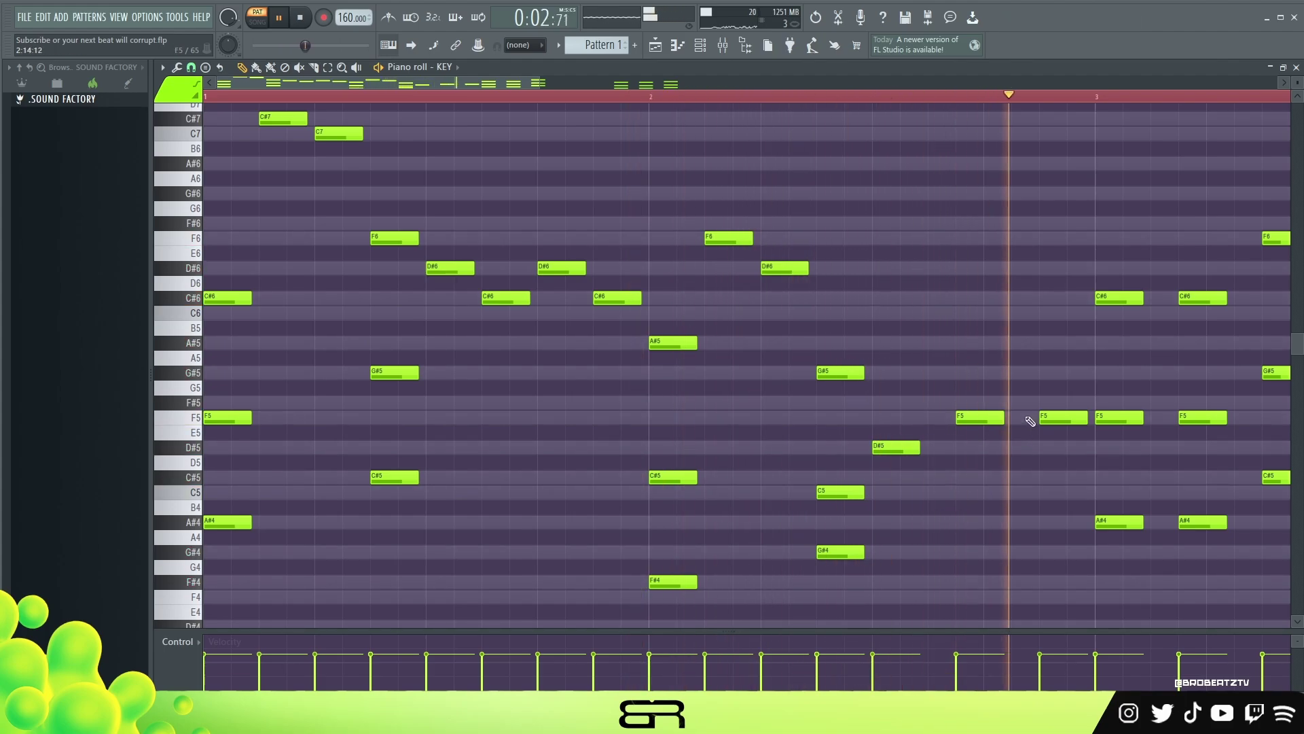
key(space)
Duplicate the two F5 notes at the end of bar 2 down to A#4
scroll(961, 425, down, 1)
drag(958, 352, 1077, 390)
shift+click(1066, 377)
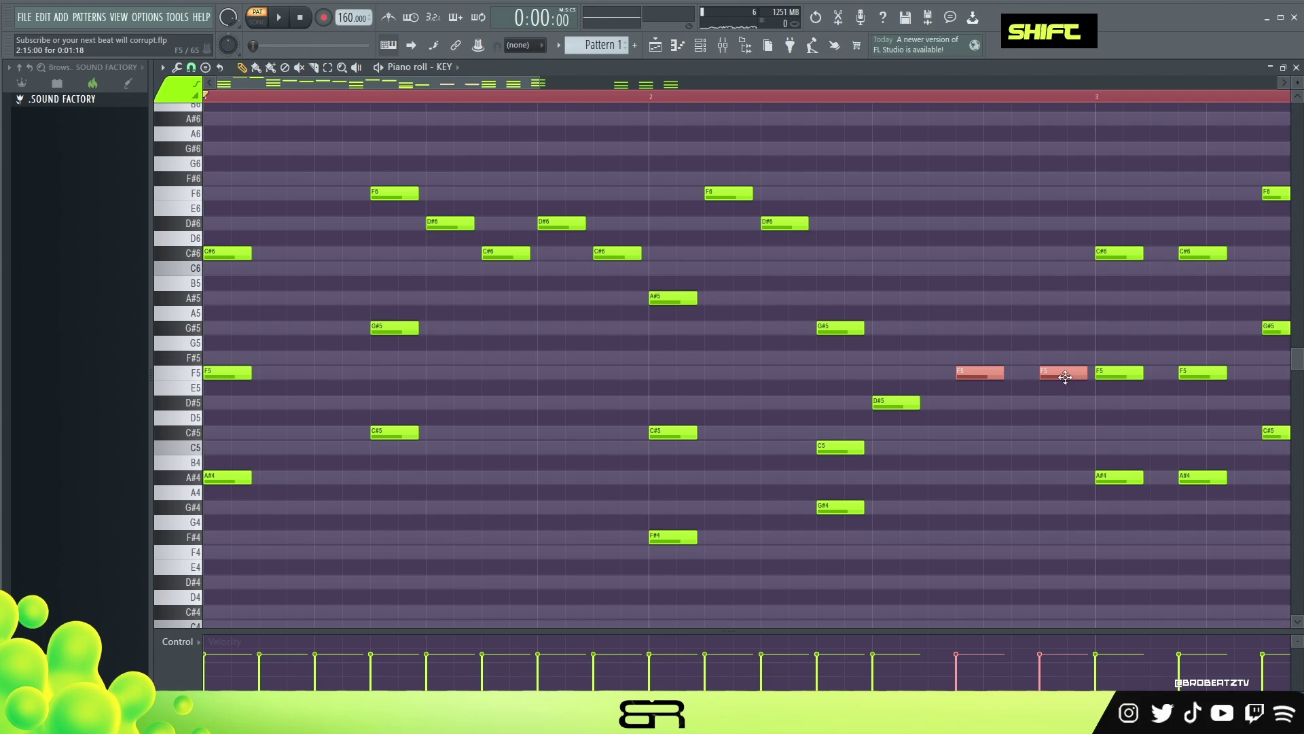
key(shift+Down)
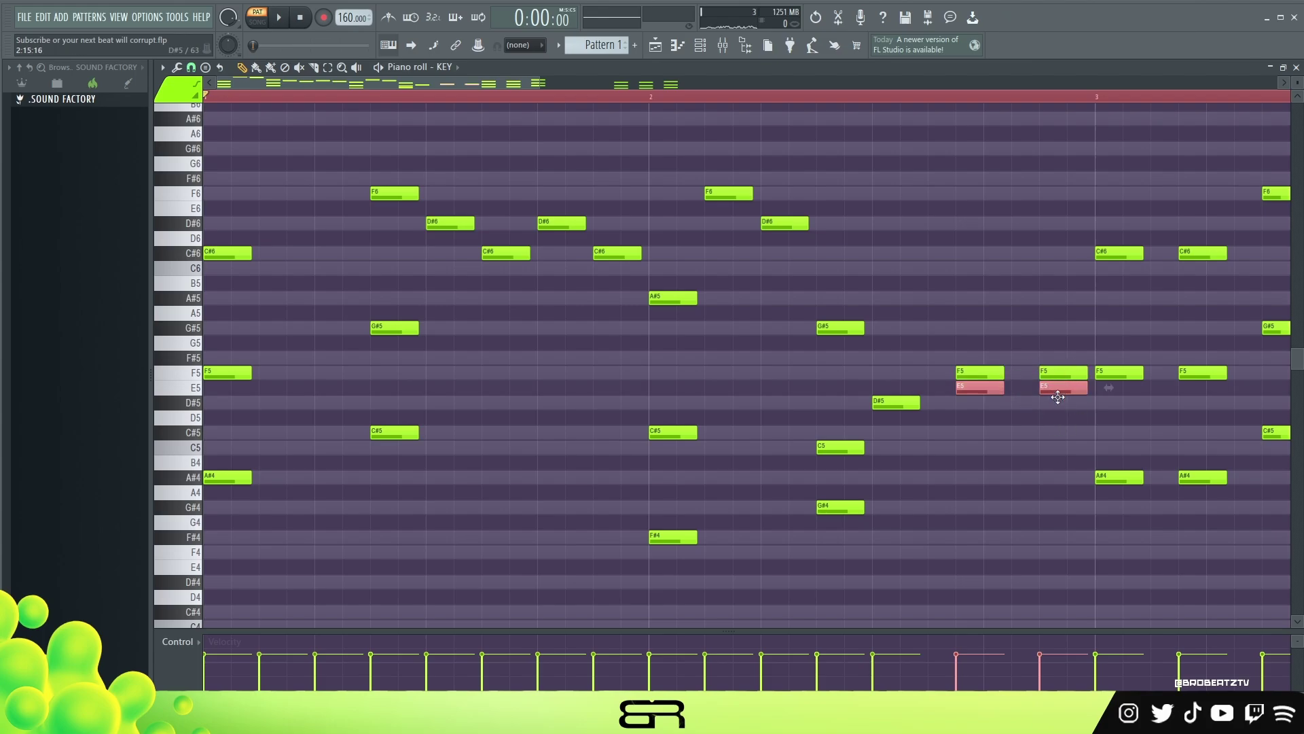
key(shift+Up)
key(shift+Down)
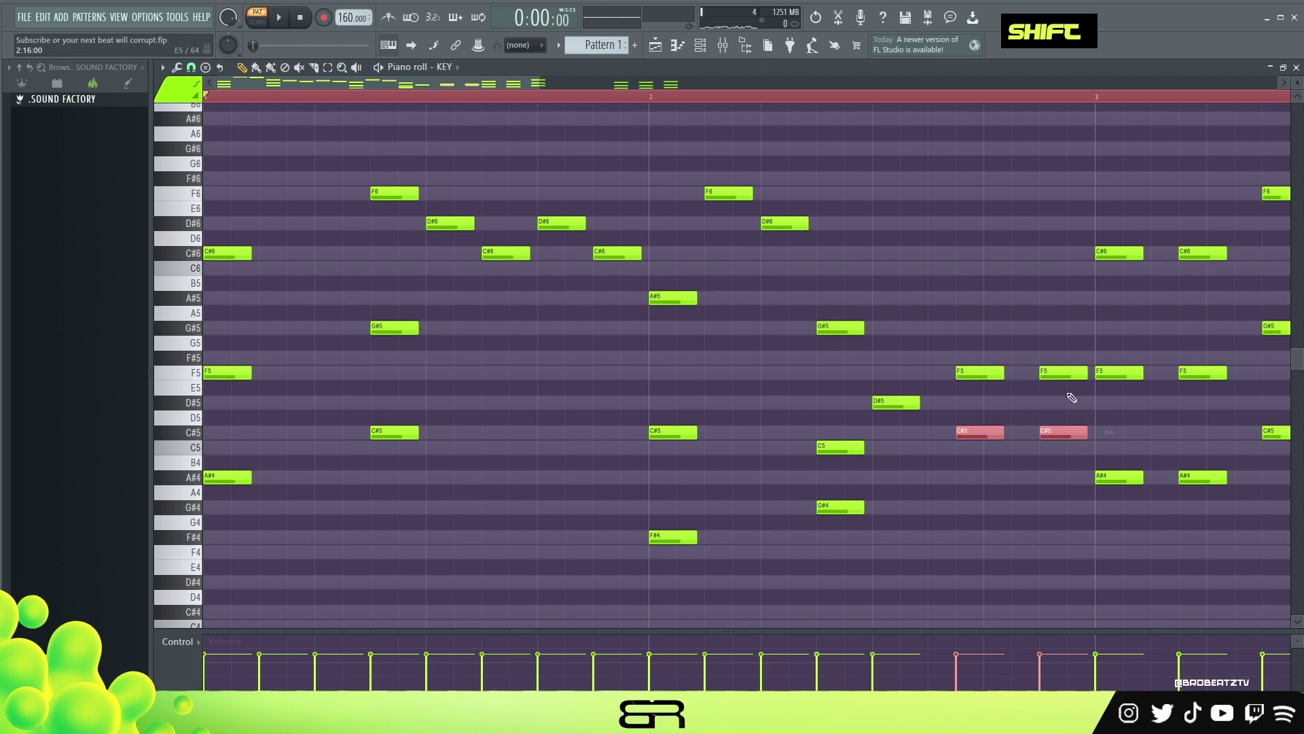
key(shift+Down)
key(shift+Down)
key(shift+Down)
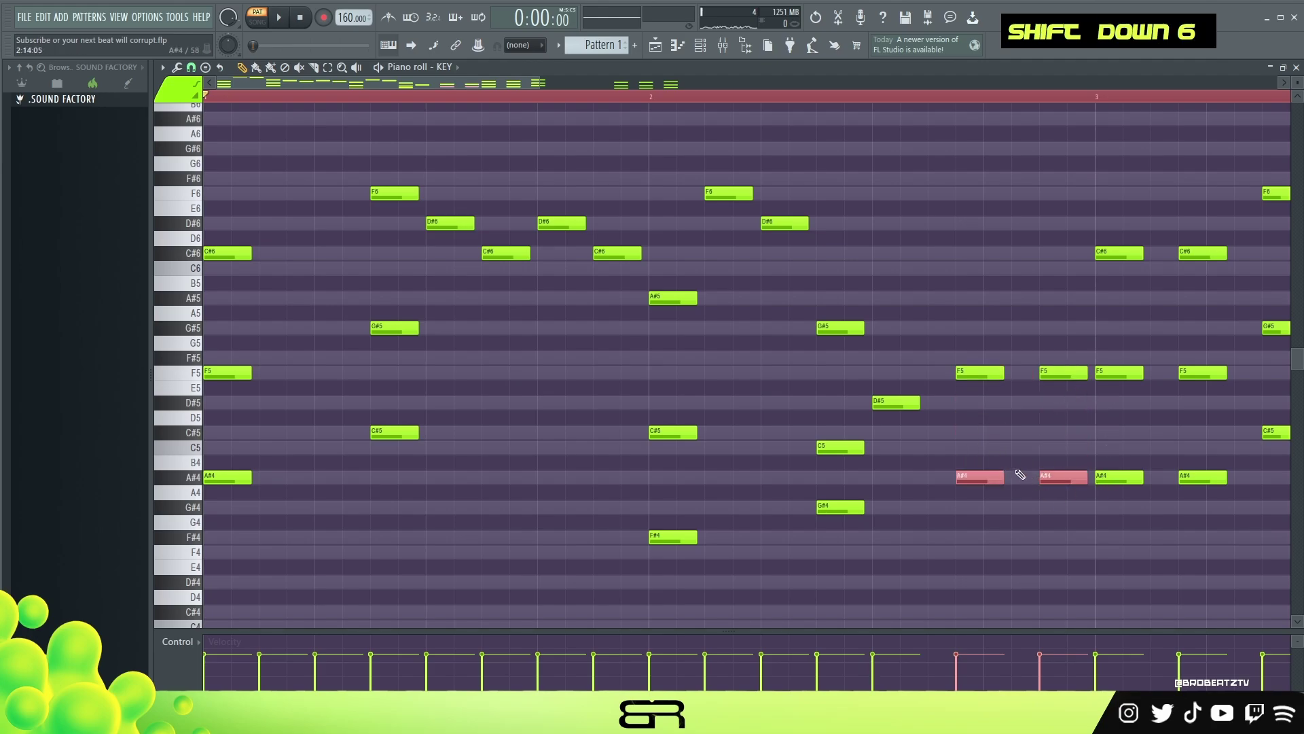
right_click(1025, 476)
Copy the G#4 of bar 2's second chord underneath the following D#5 note and play the pattern
shift+click(862, 509)
shift+right_click(910, 516)
key(space)
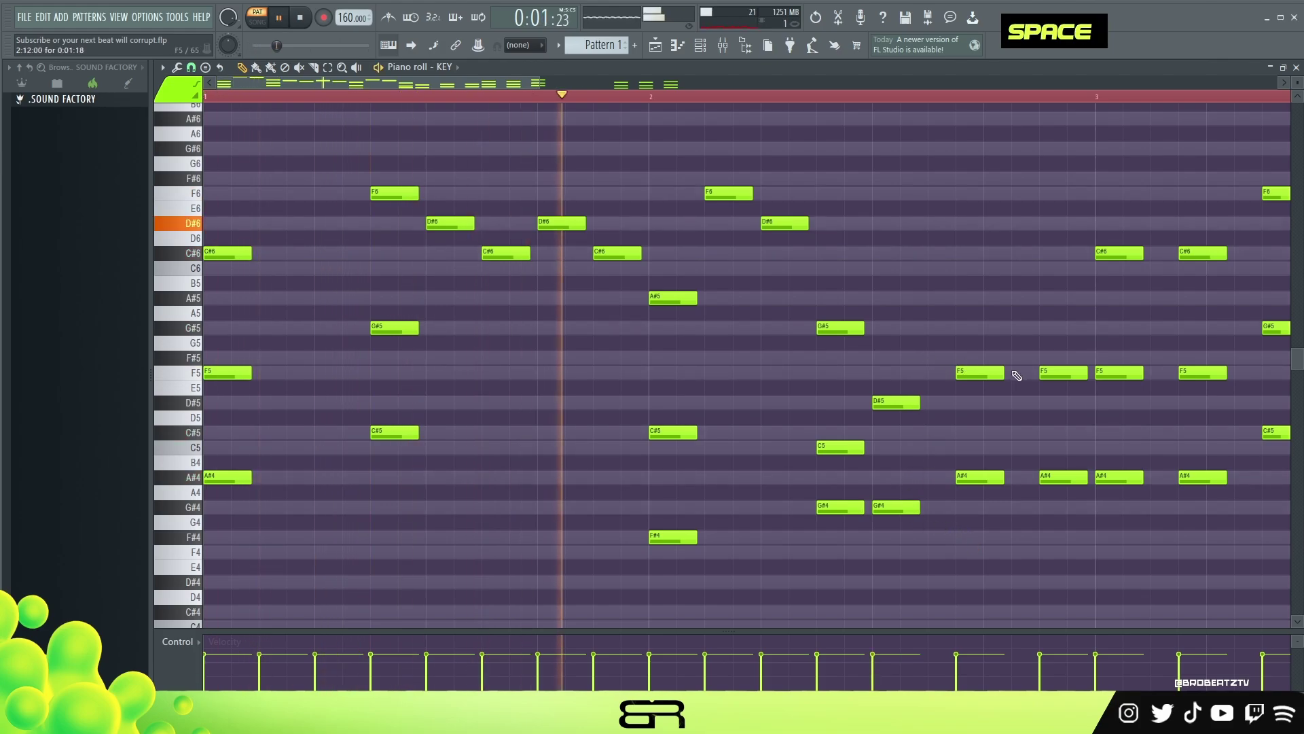
Replace the notes of bars 3 and 4 with a copy of everything in bars 1 and 2
key(space)
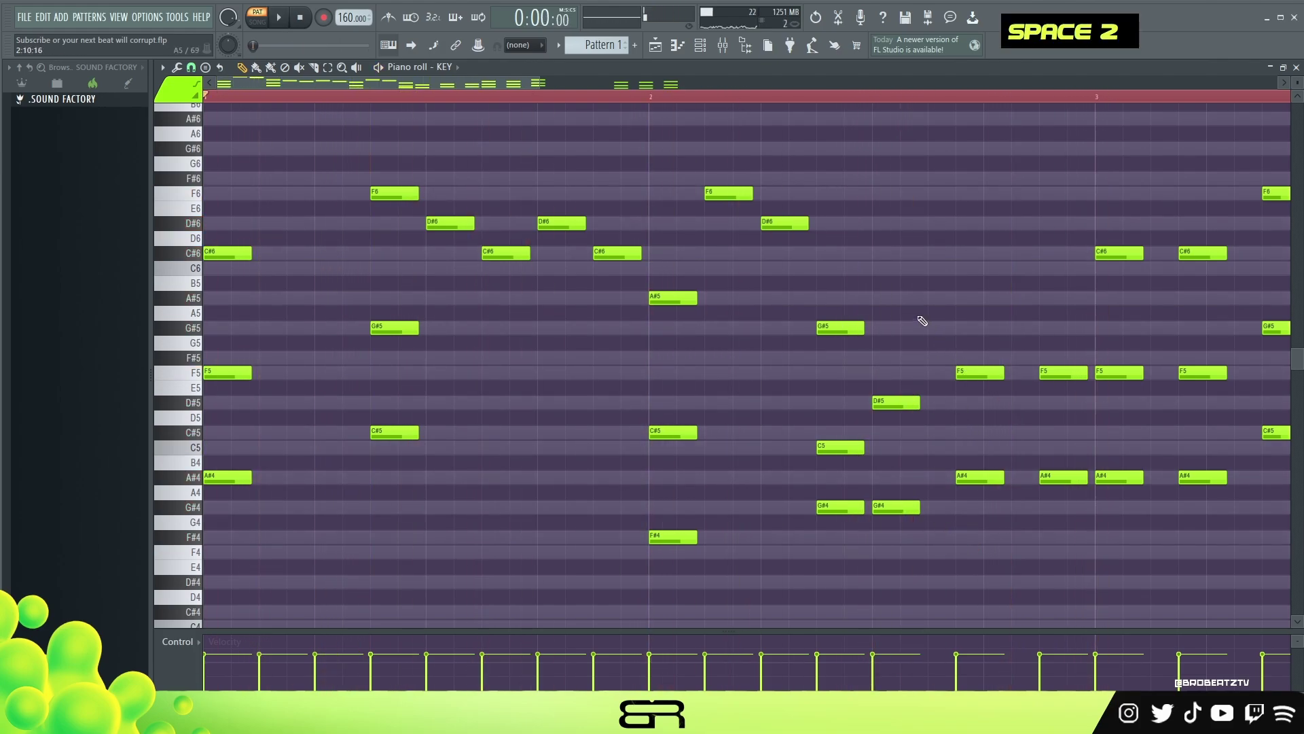
ctrl+right_click(879, 332)
ctrl+drag(1129, 202, 697, 570)
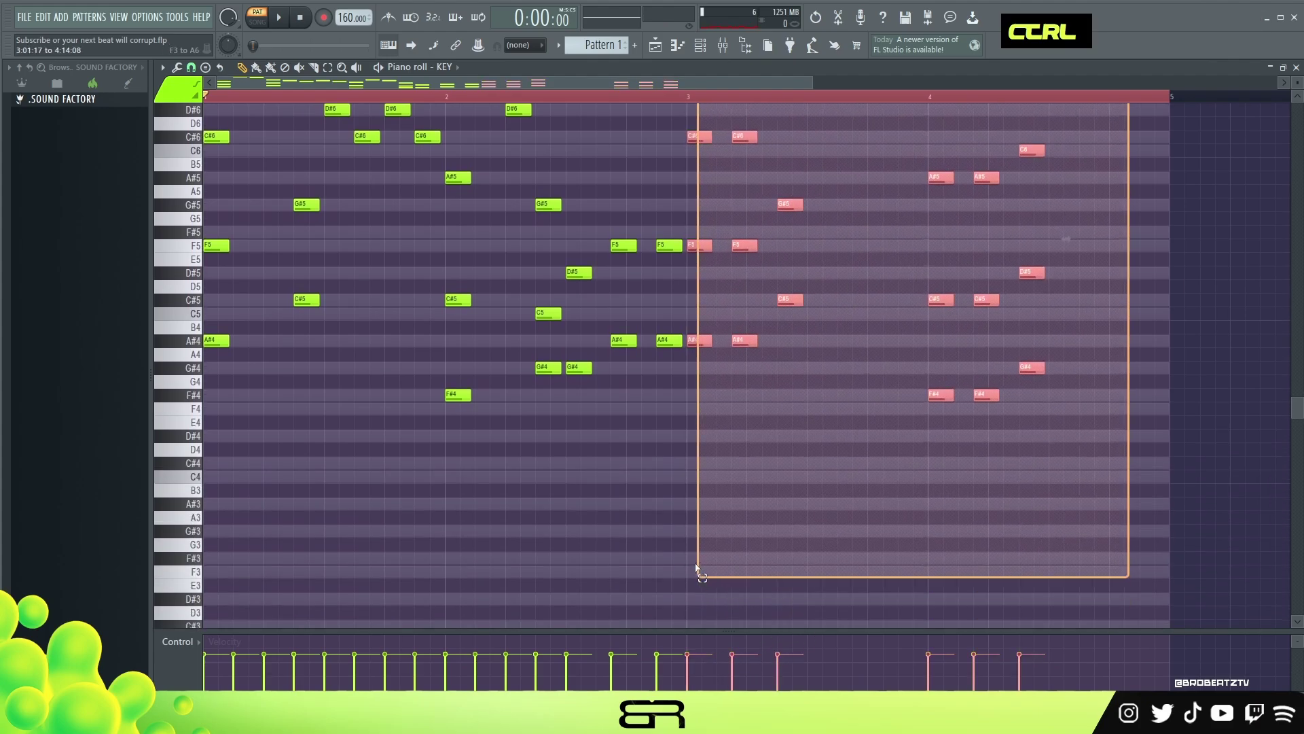
key(Delete)
key(ctrl+a)
shift+drag(218, 344, 699, 361)
scroll(751, 375, up, 3)
Duplicate the opening chords of bars 3 and 4 three steps later and play the full pattern
ctrl+drag(694, 225, 701, 475)
ctrl+shift+drag(929, 295, 959, 537)
shift+drag(933, 423, 978, 424)
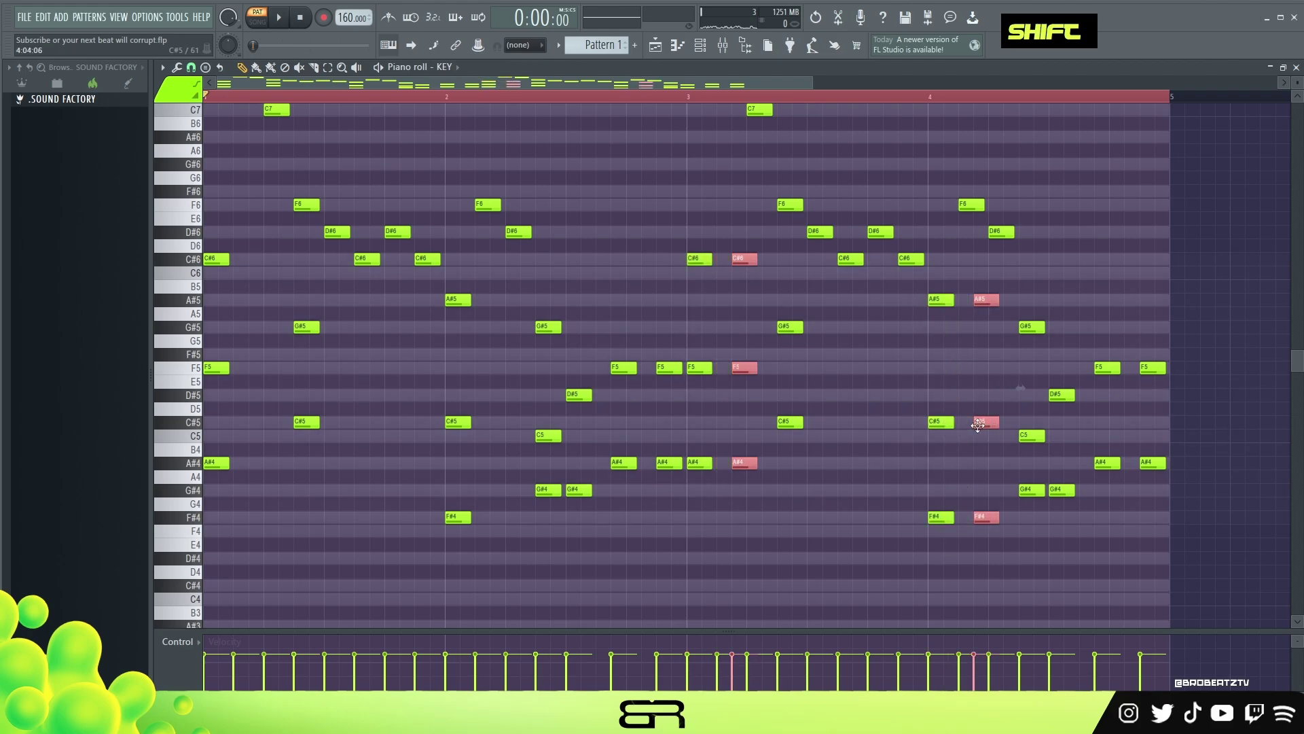
scroll(981, 373, up, 2)
ctrl+right_click(963, 356)
key(space)
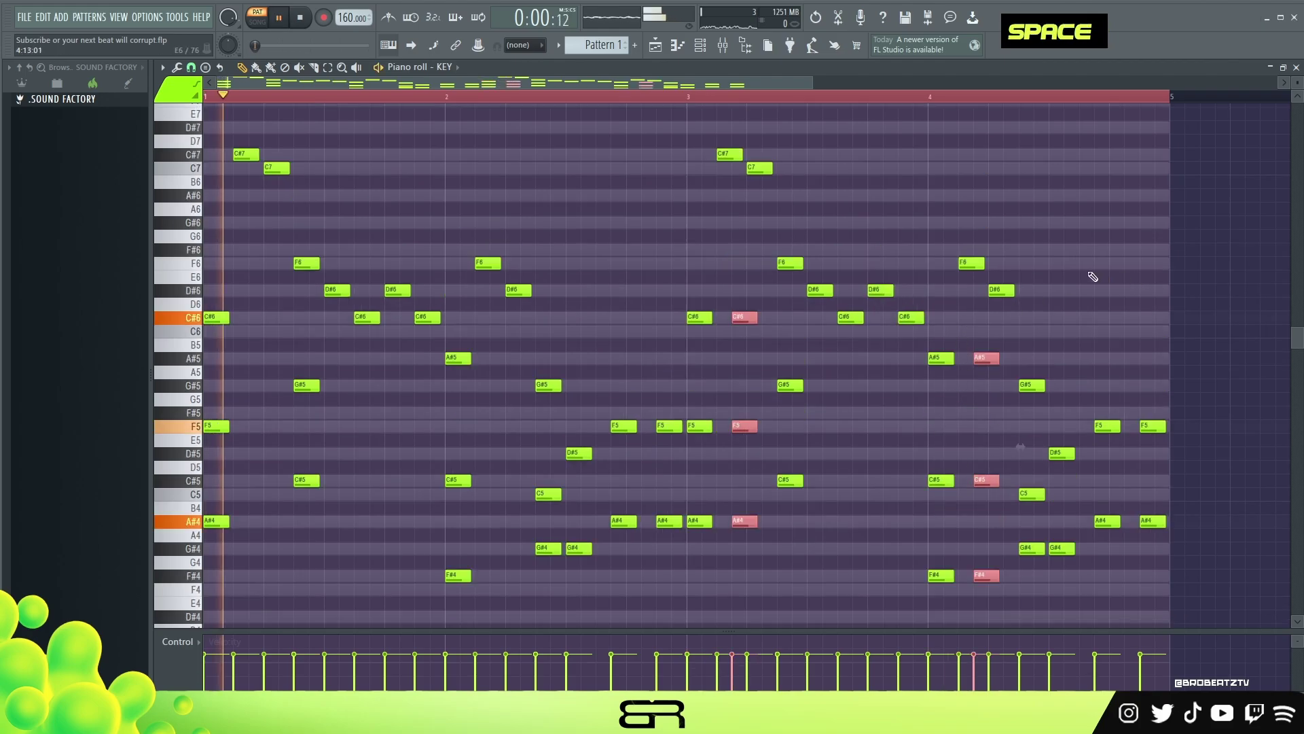
right_click(1045, 252)
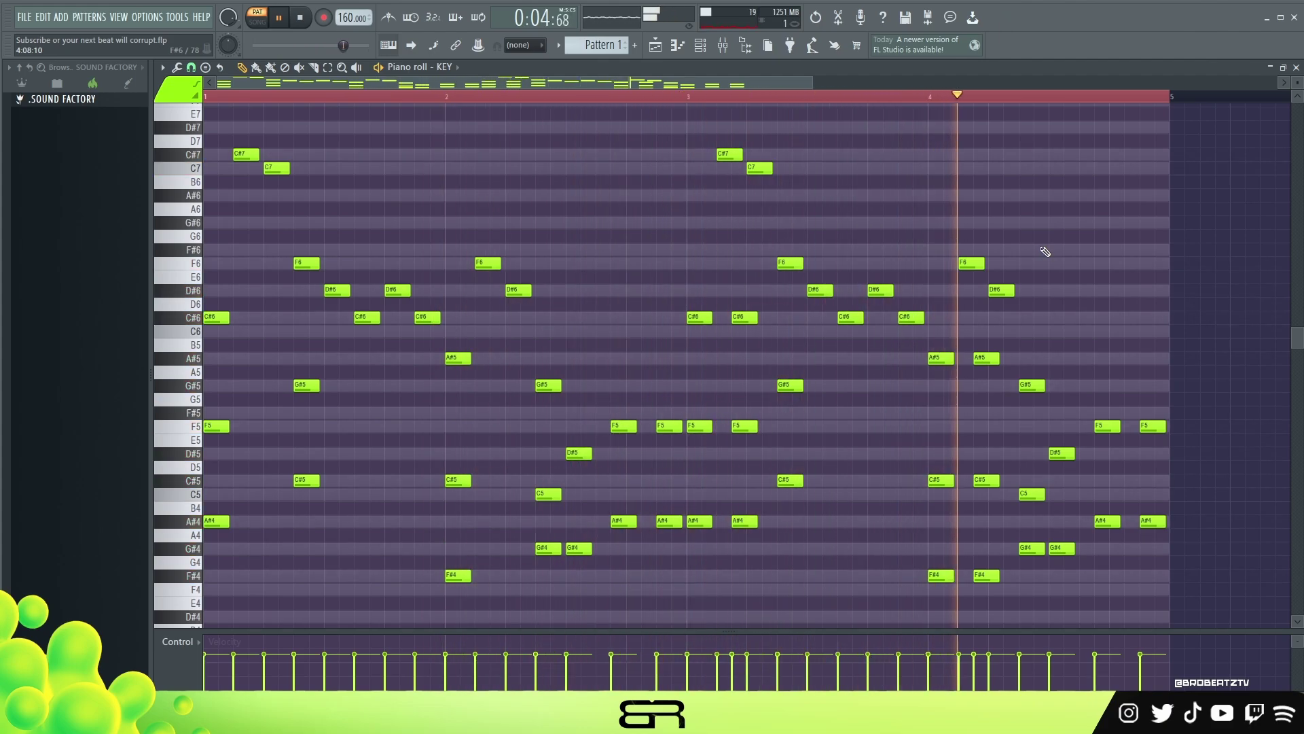
key(space)
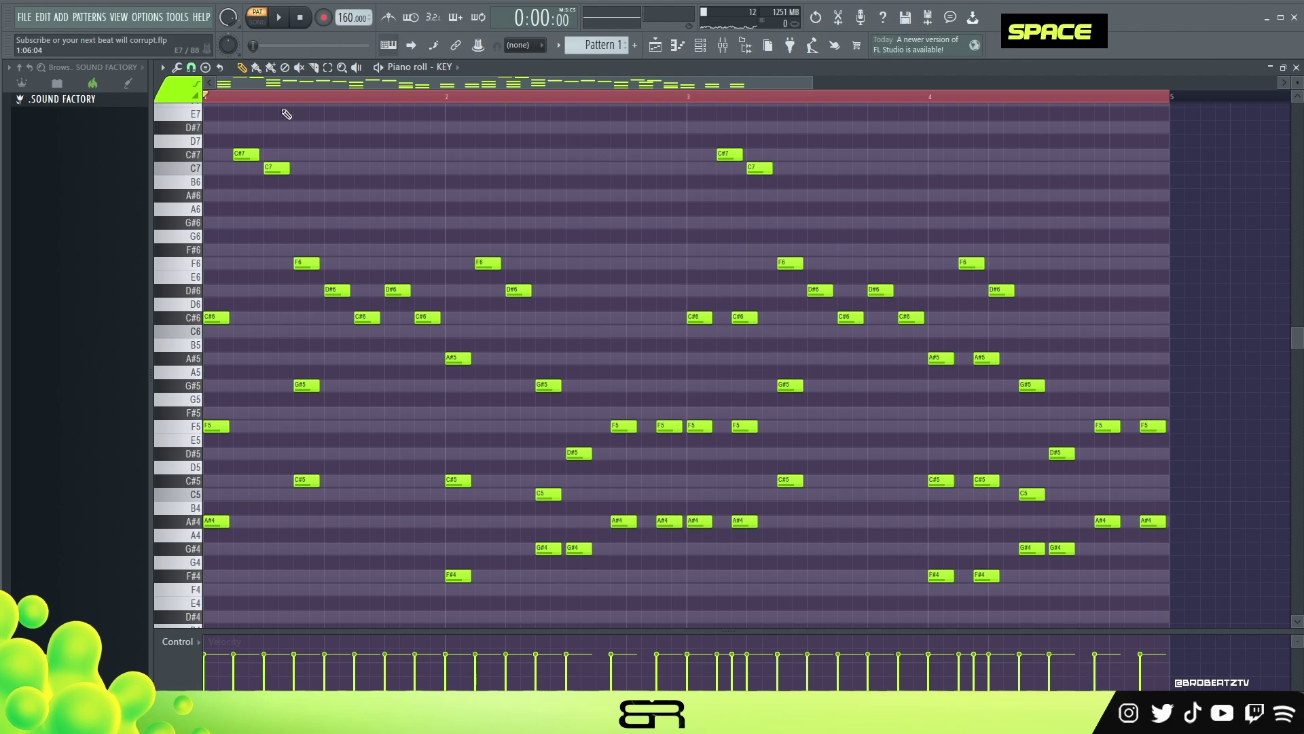
Clear the time selection and audition the LD - Hyperlead preset in Serum
click(191, 68)
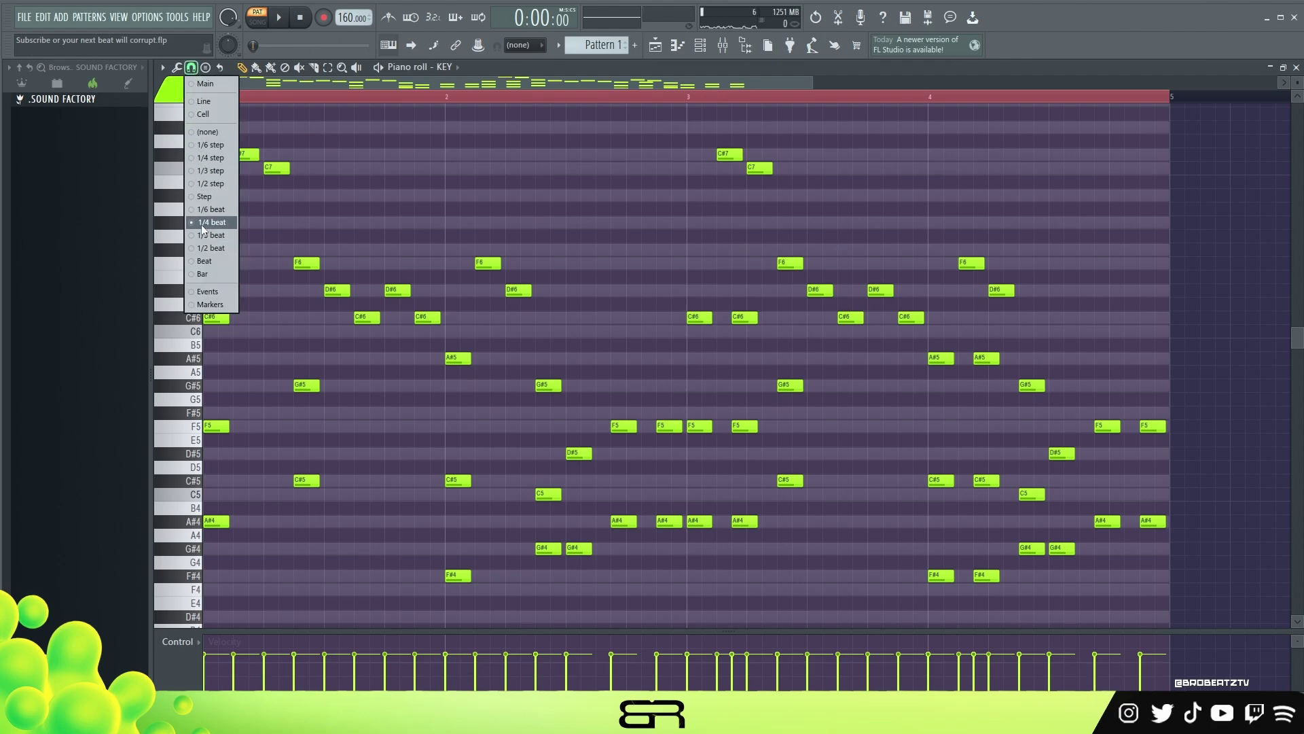
right_click(399, 182)
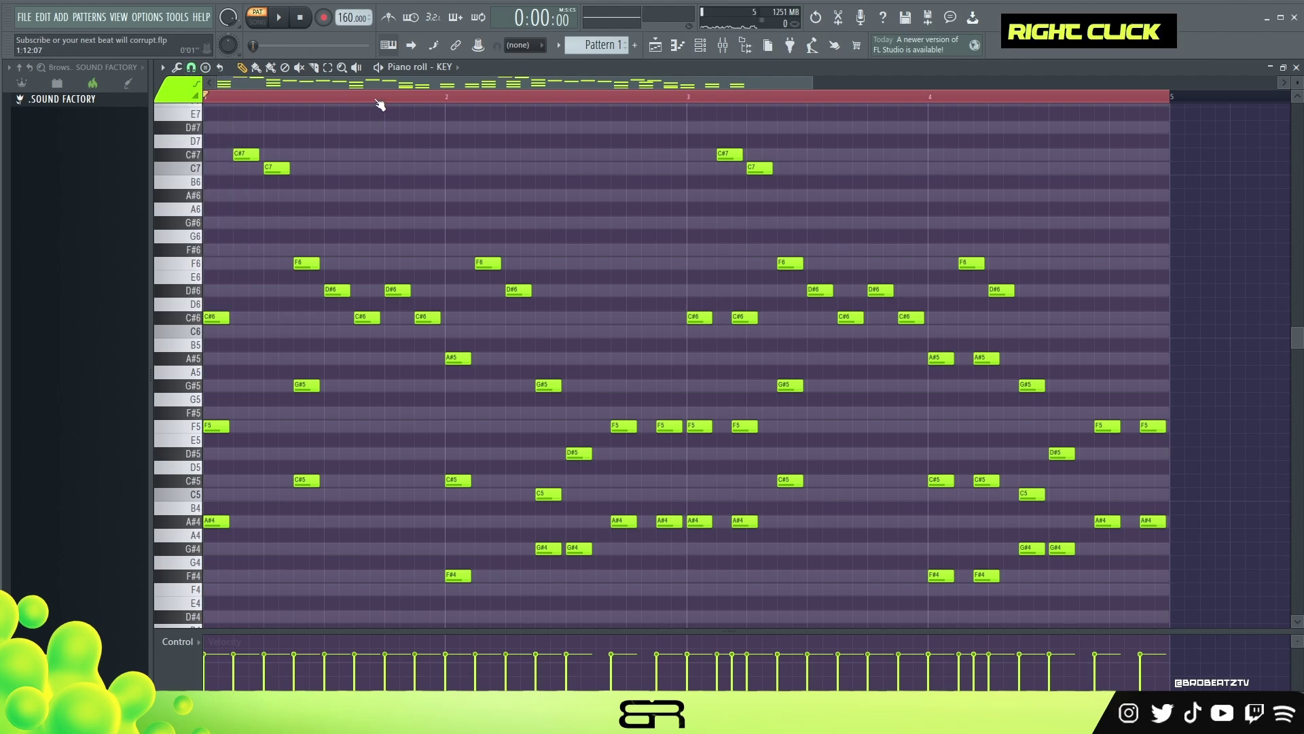
double_click(318, 99)
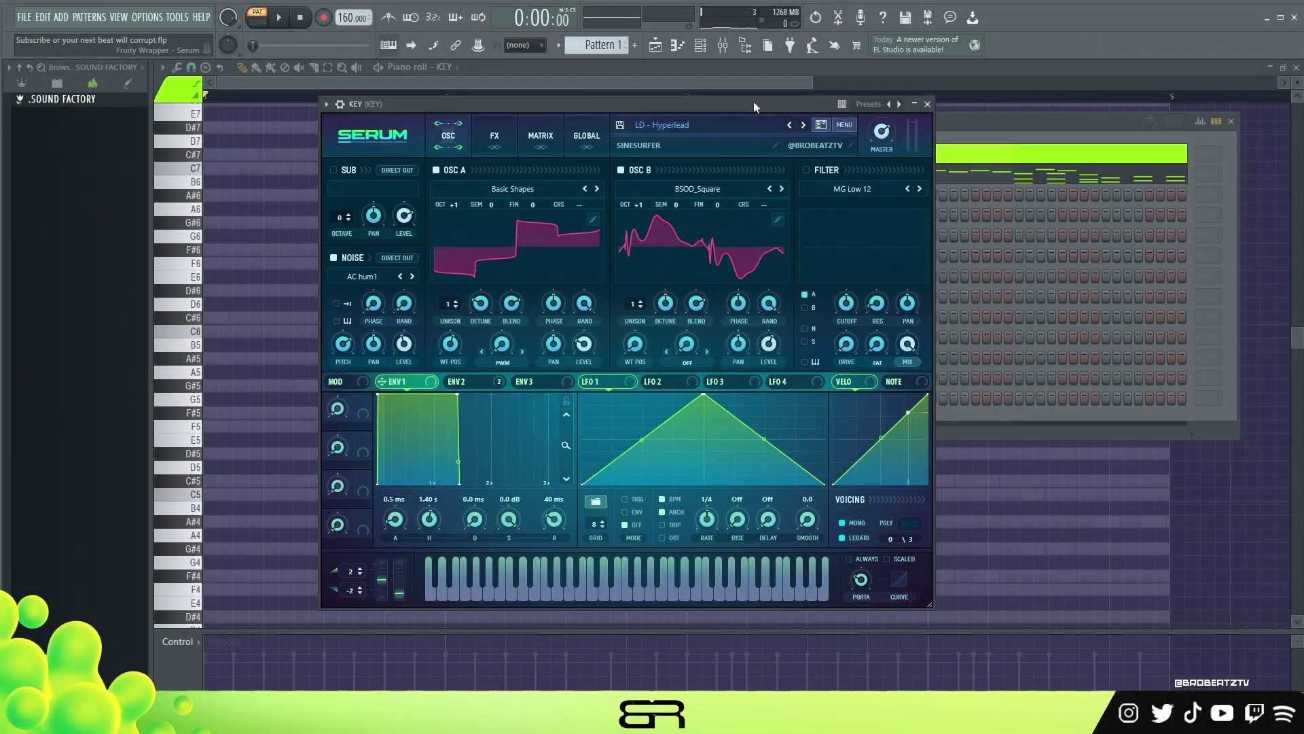
click(692, 586)
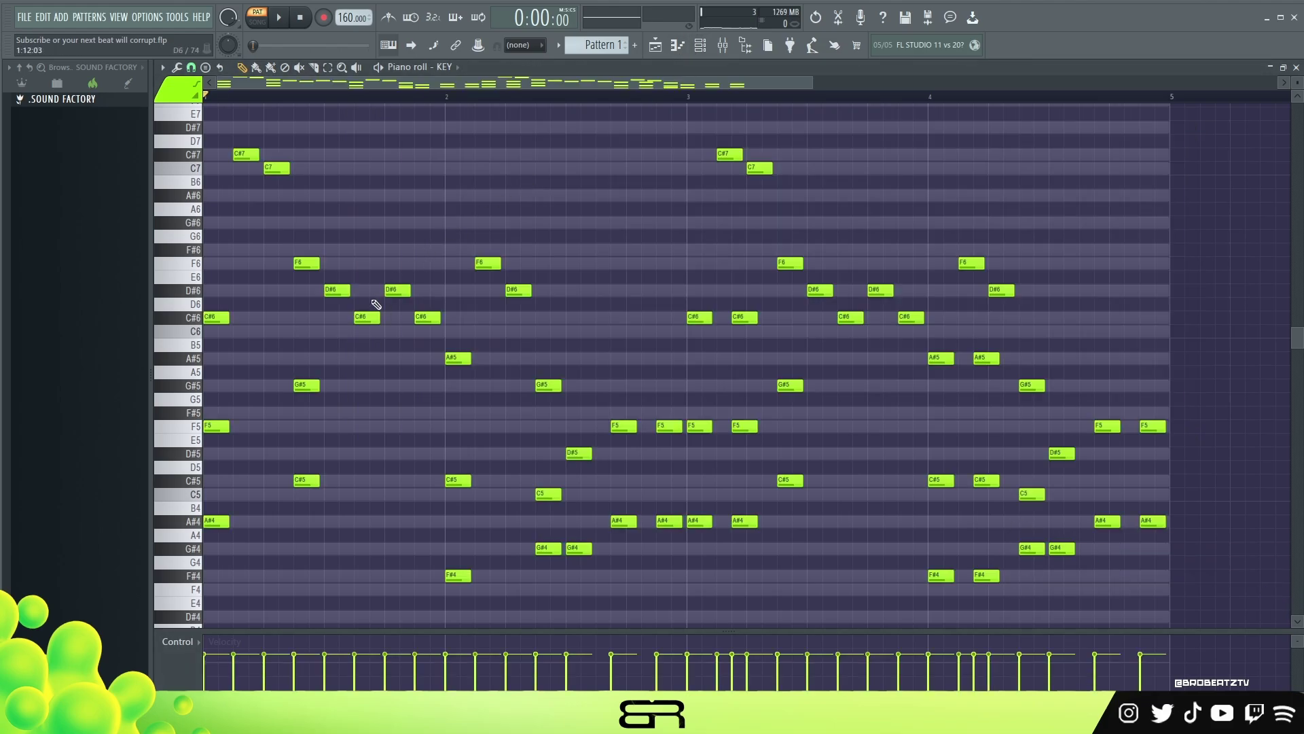
scroll(376, 305, down, 1)
drag(332, 231, 335, 266)
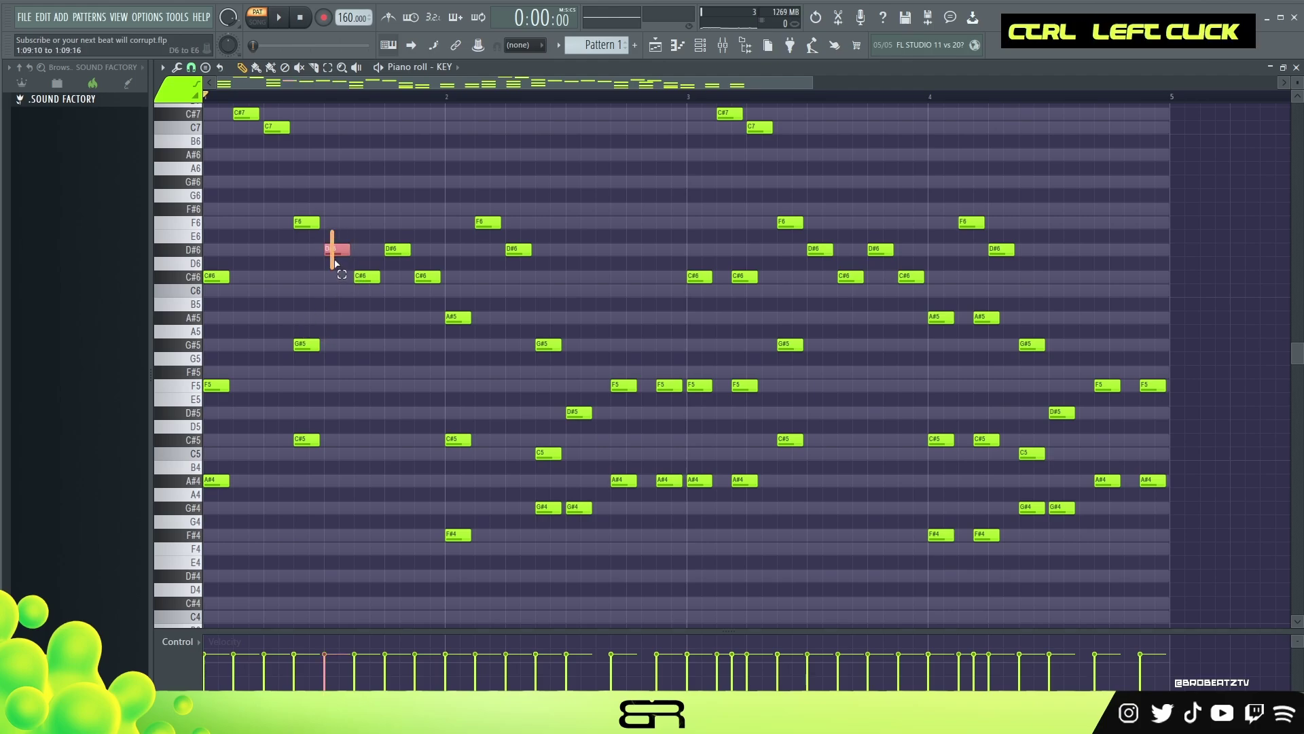
key(ctrl+2)
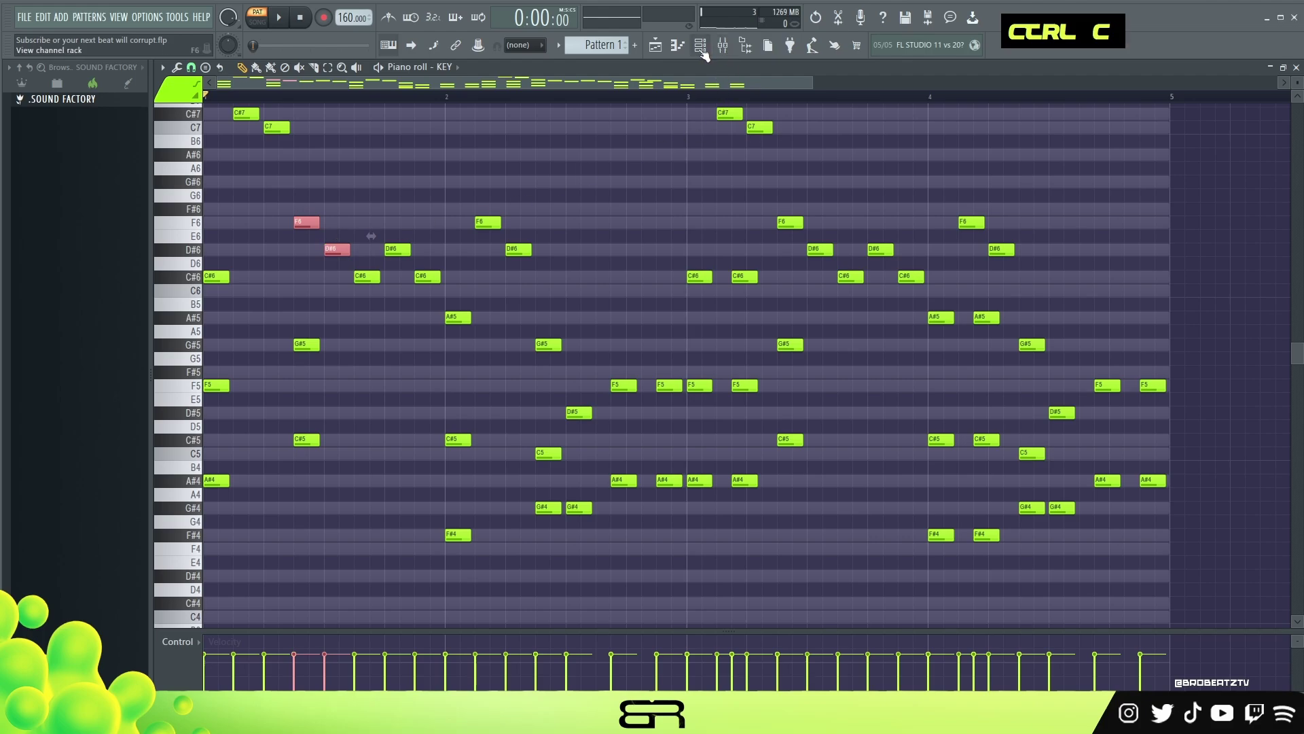
ctrl+right_click(334, 190)
ctrl+right_click(442, 263)
ctrl+right_click(345, 263)
ctrl+right_click(392, 264)
right_click(355, 238)
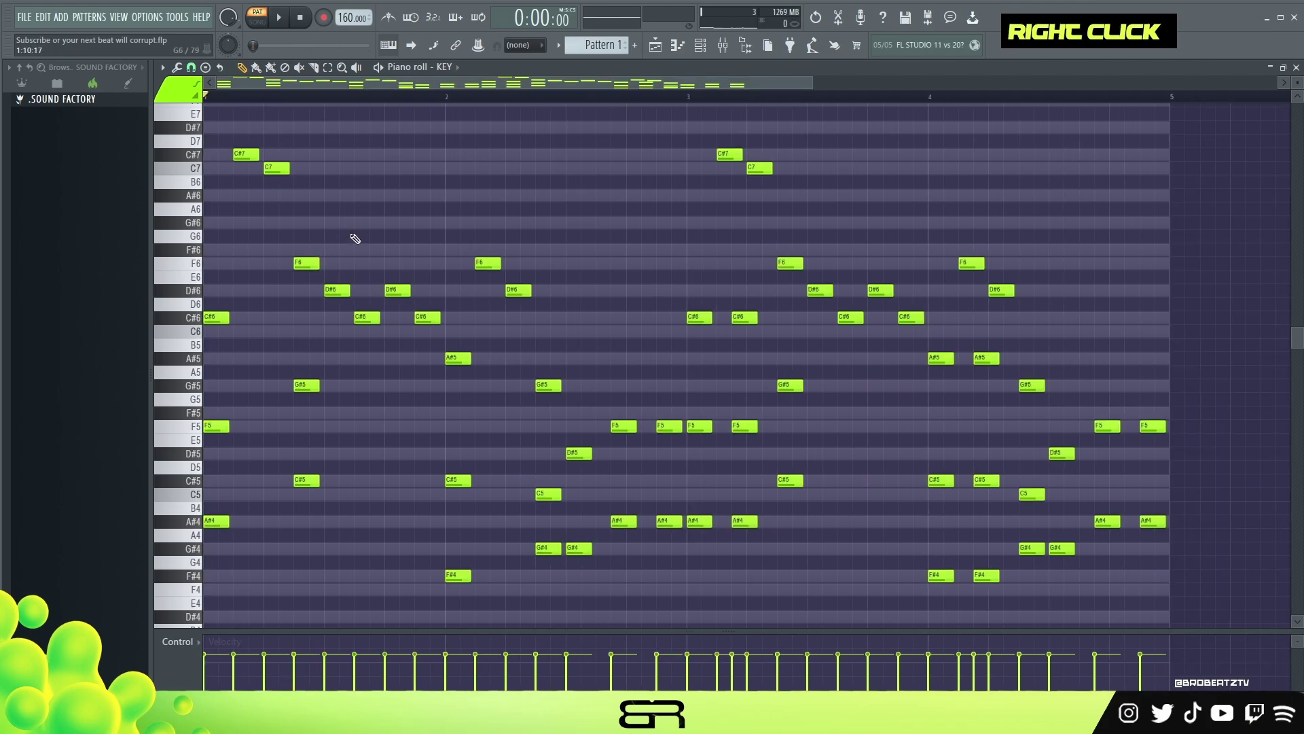
Copy bar 1's F6 and following D#6 melody notes into the lead channel's empty piano roll
drag(291, 231, 334, 307)
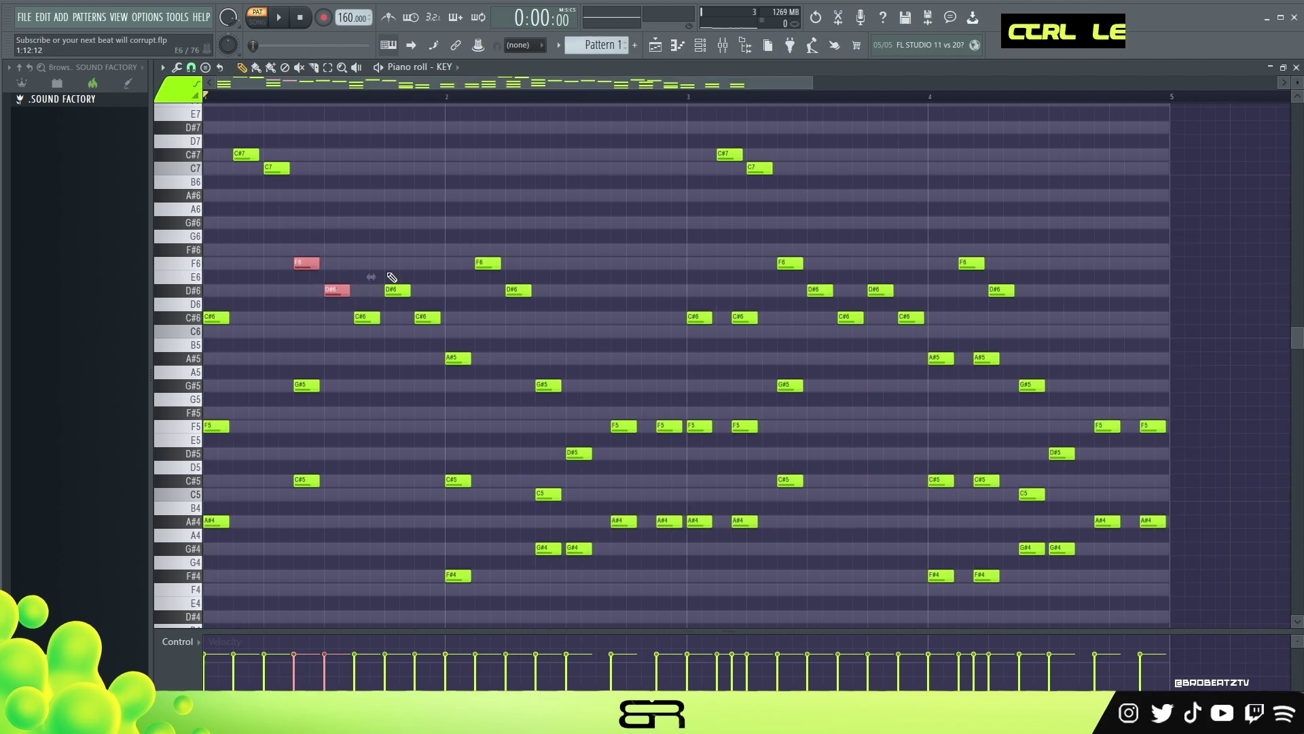
click(700, 45)
right_click(446, 197)
click(494, 195)
key(ctrl+v)
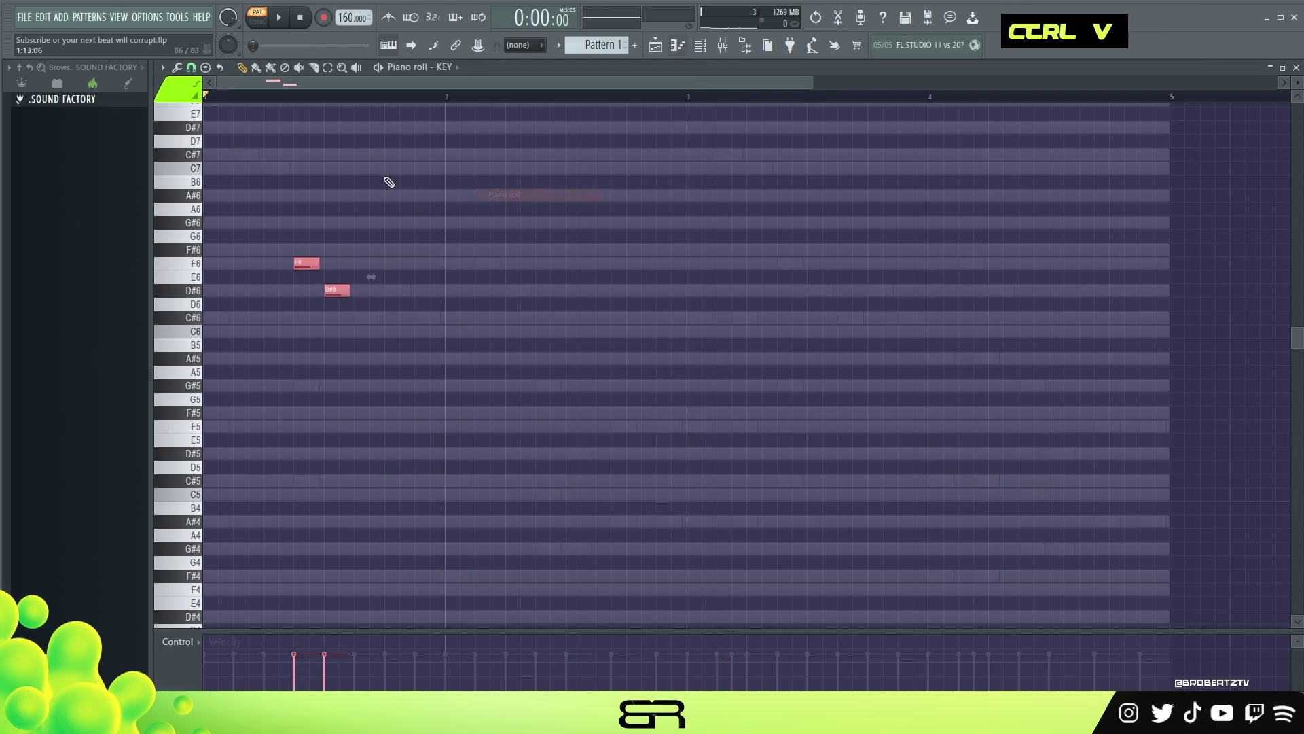
scroll(286, 100, up, 1)
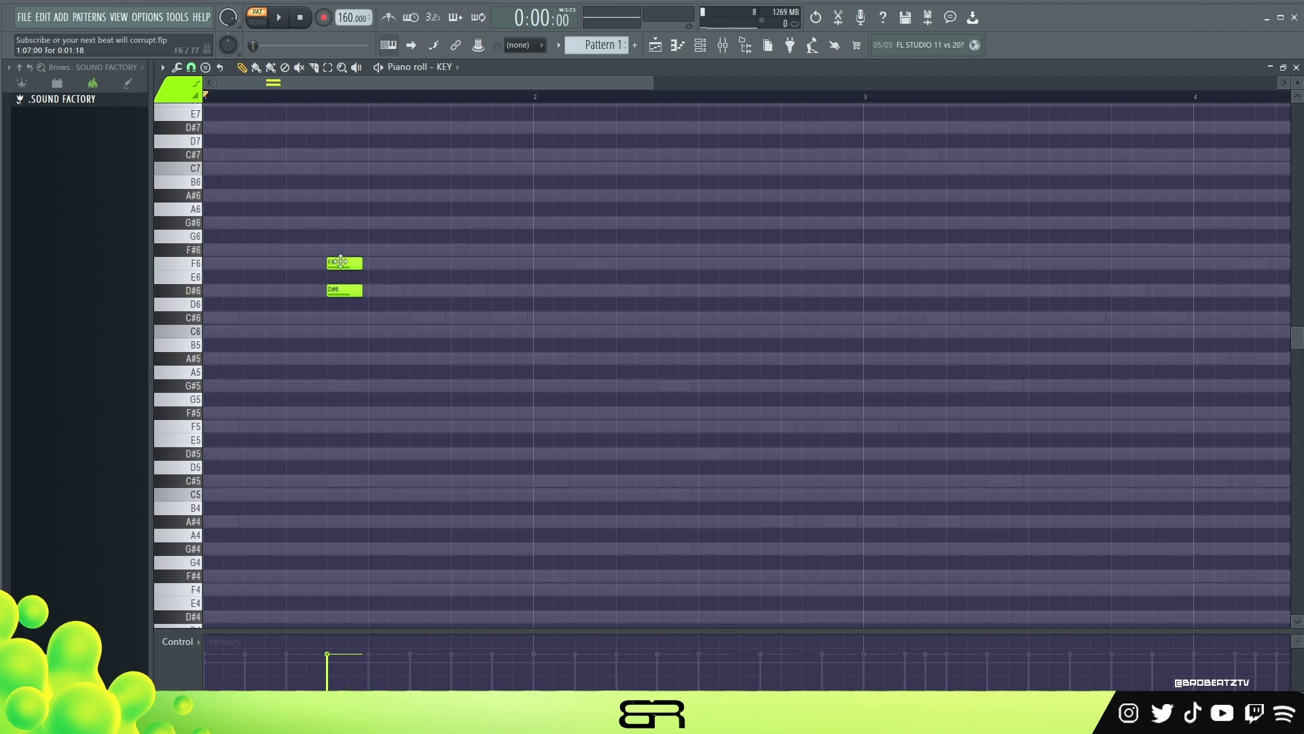
Shift the F6 slightly behind the D#6 beneath it, adjust the D#6's length, and listen
drag(340, 262, 346, 262)
alt+click(360, 292)
key(space)
key(space)
key(space)
Add a second D#6 on beat 3 of bar 1, shorten the first D#6, and play the phrase
click(377, 291)
key(space)
key(space)
key(space)
drag(355, 289, 347, 290)
key(ctrl+z)
key(space)
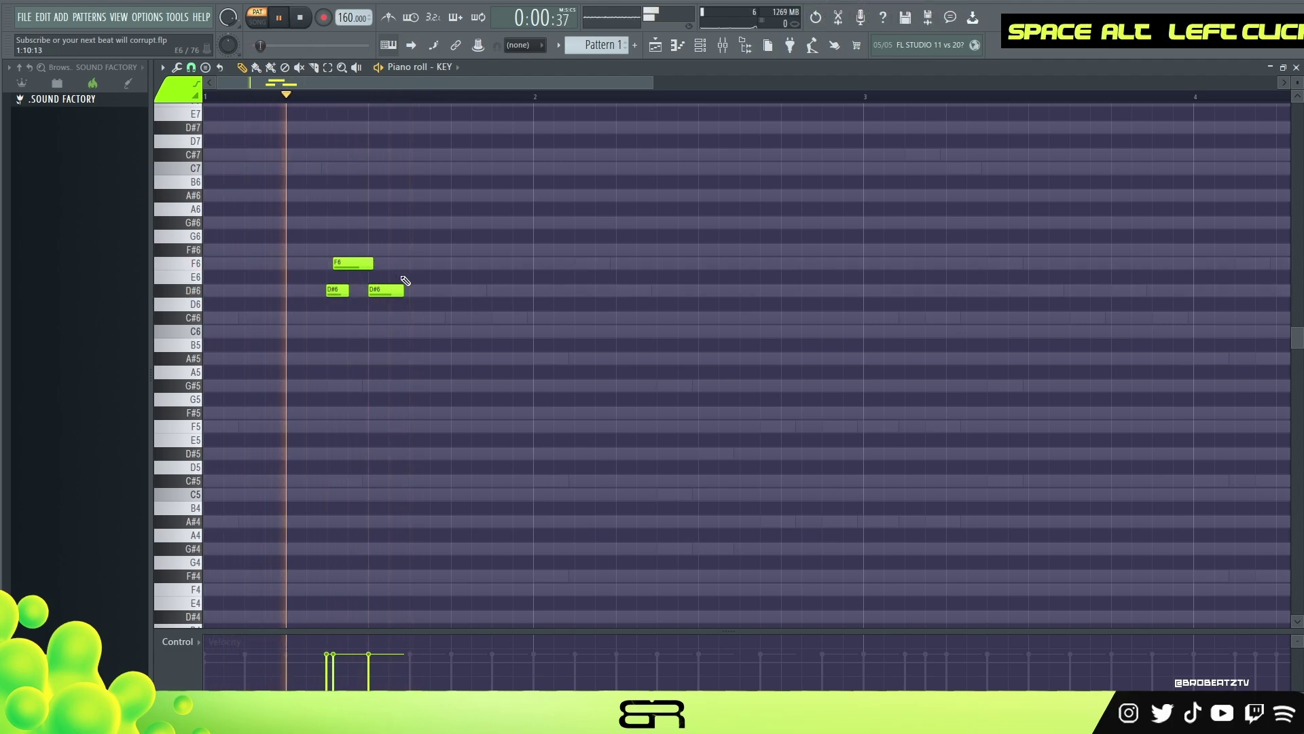
Add a C#6 with a slightly delayed D#6 above it late in bar 1, and duplicate that D#6 two steps further
key(space)
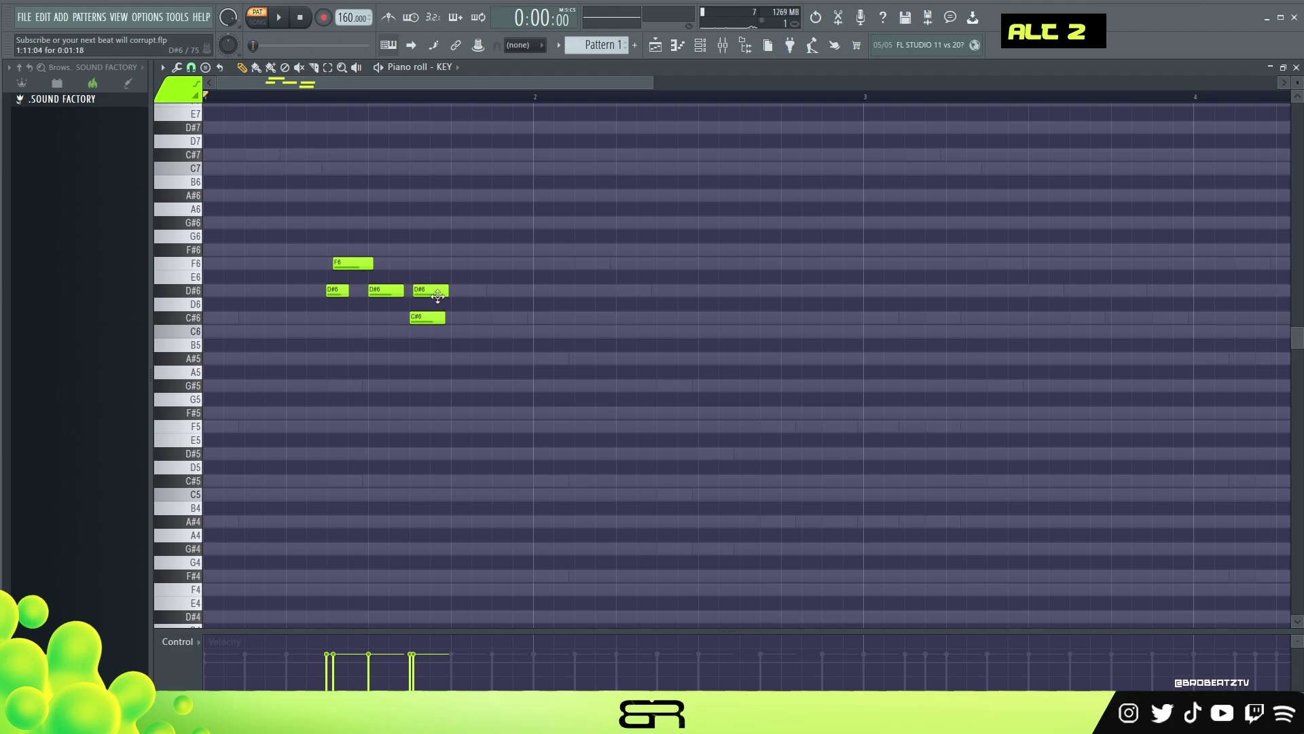
key(space)
alt+click(424, 285)
key(space)
ctrl+click(421, 286)
drag(421, 286, 460, 289)
key(space)
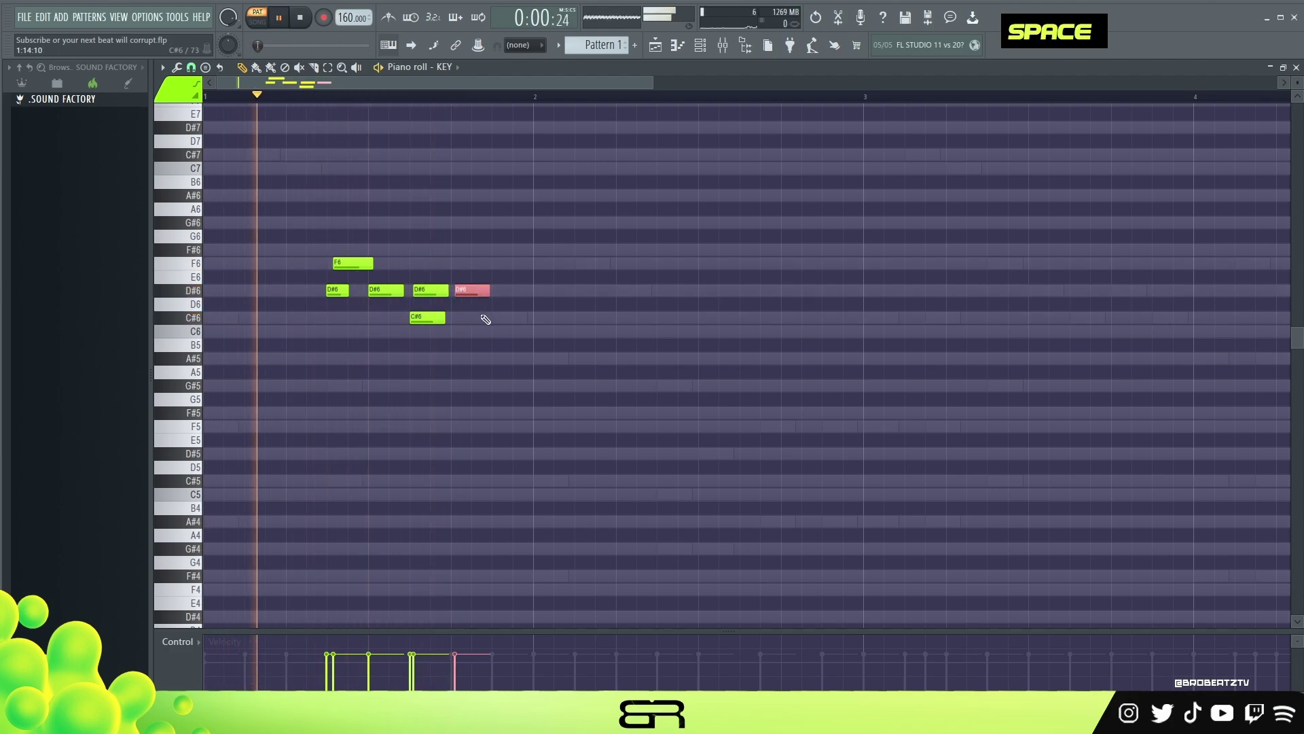
Add a C#6 at the end of bar 1, lengthen the last D#6, and listen
click(493, 318)
right_click(489, 309)
key(space)
alt+click(489, 290)
key(space)
key(space)
Lengthen the first C#6 of bar 1, fine-tune the timing of the D#6 notes above it, and listen
drag(446, 318, 466, 318)
key(space)
key(space)
key(space)
alt+click(424, 293)
key(space)
key(space)
alt+click(453, 293)
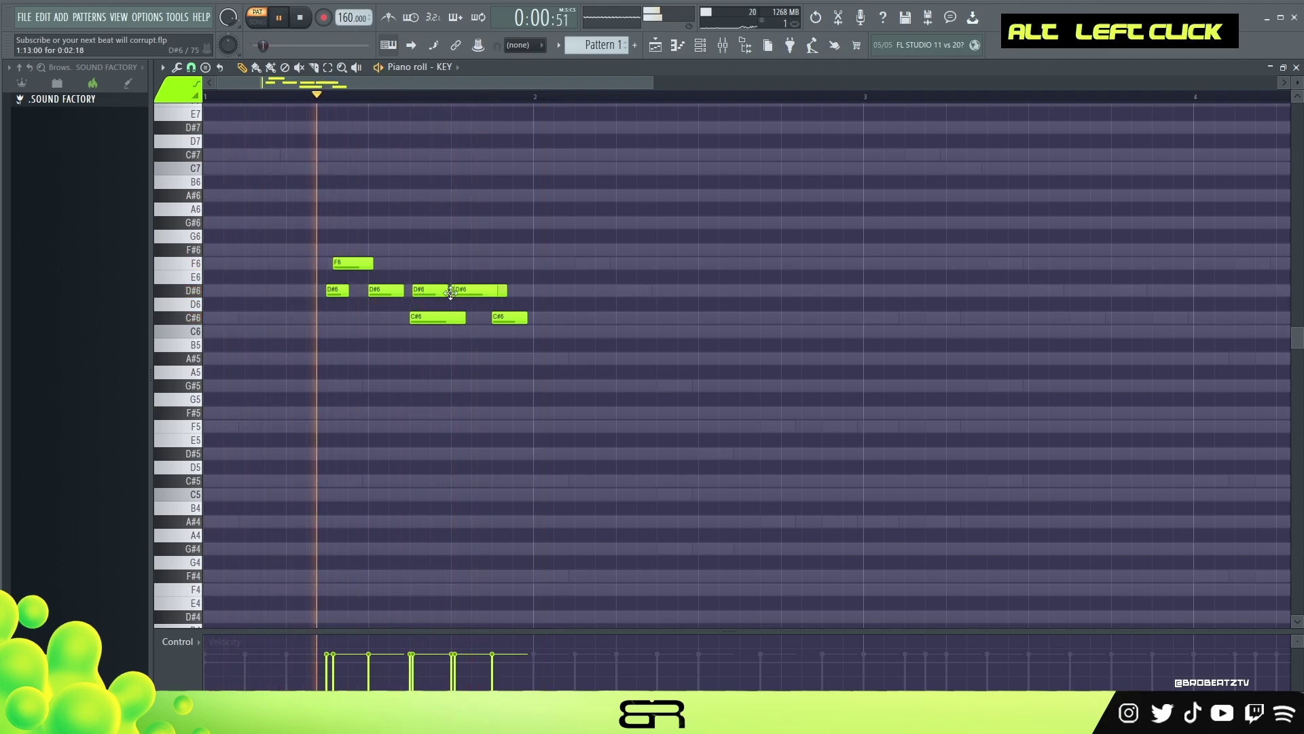
right_click(489, 292)
key(space)
Lower the last four lead notes of bar 1 by one octave and play the phrase
drag(544, 277, 410, 333)
key(ctrl+Down)
scroll(559, 288, down, 3)
right_click(571, 282)
key(space)
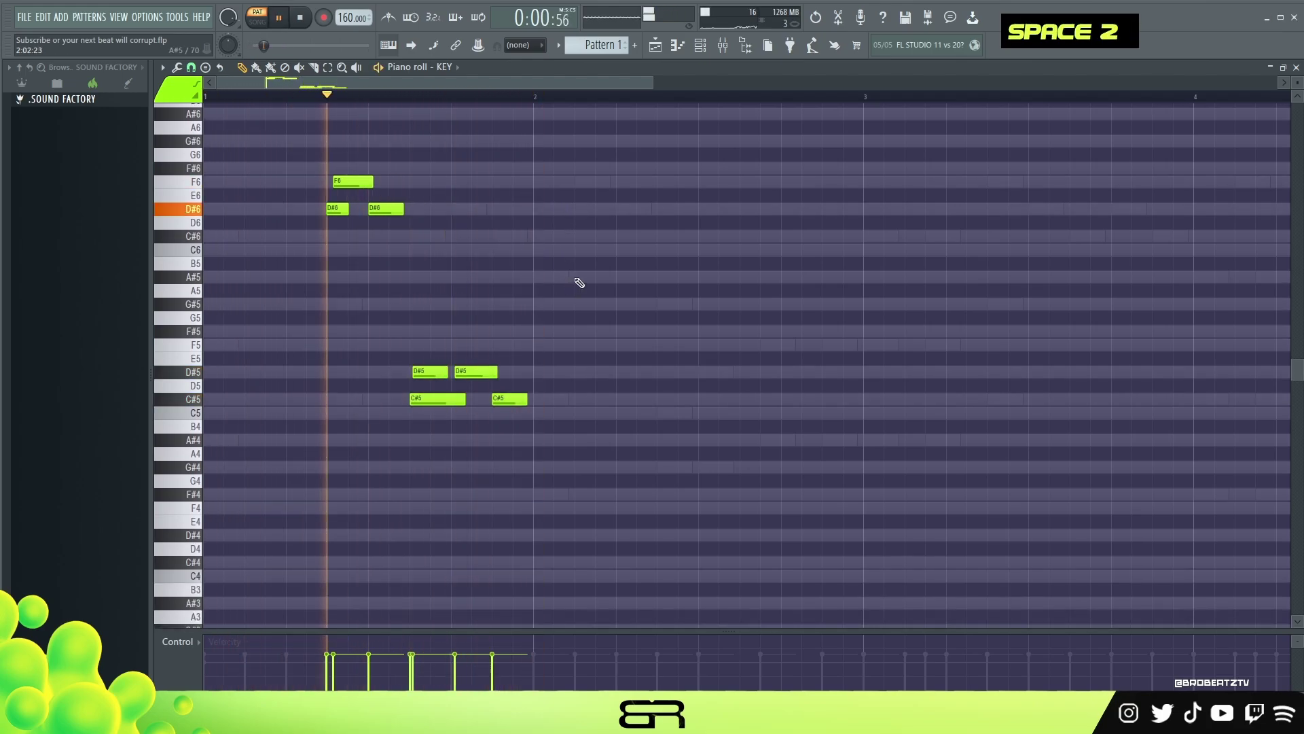
key(space)
Copy the opening D#6, F6, D#6 lead figure into the second half of bar 2, two octaves lower
drag(547, 174, 718, 188)
key(ctrl+Down)
right_click(780, 233)
drag(773, 284, 725, 360)
key(space)
key(ctrl+Down)
right_click(707, 416)
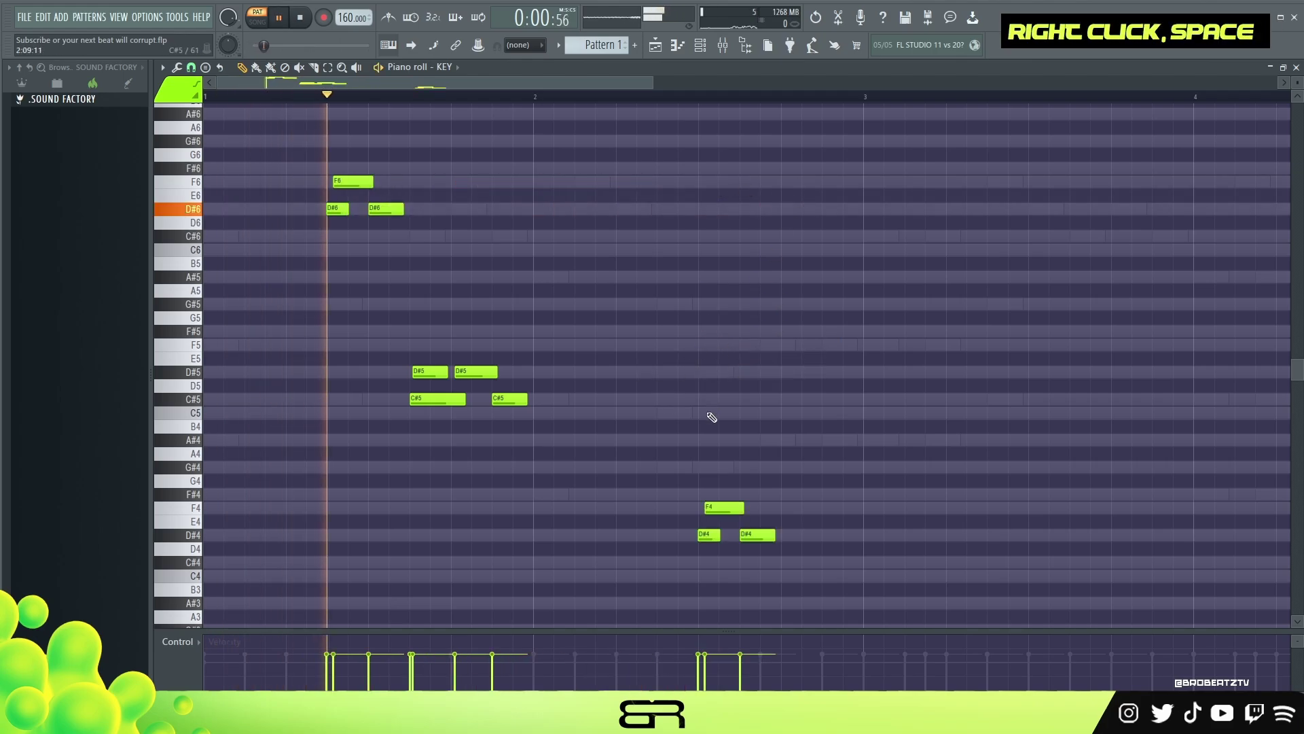
Add a G#4 at the end of bar 2, extend the preceding D#4 up to it, and listen
key(space)
key(space)
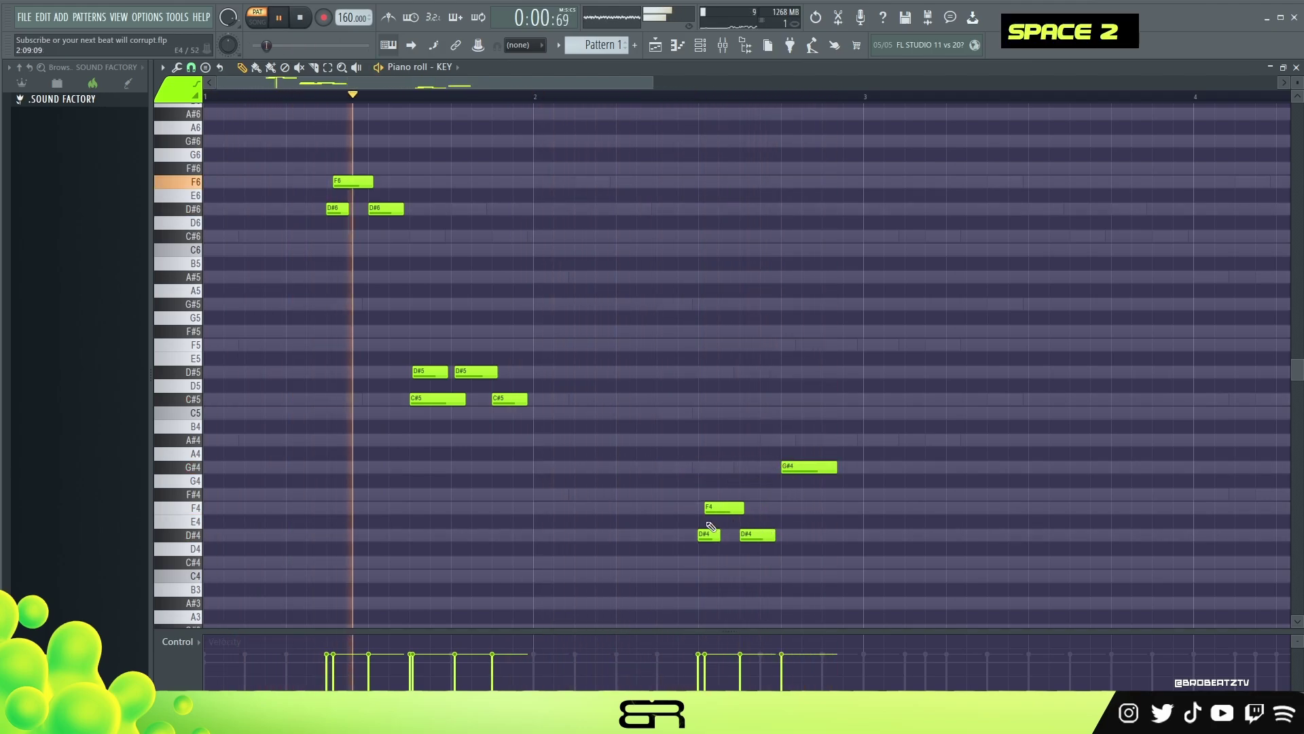
drag(767, 538, 784, 540)
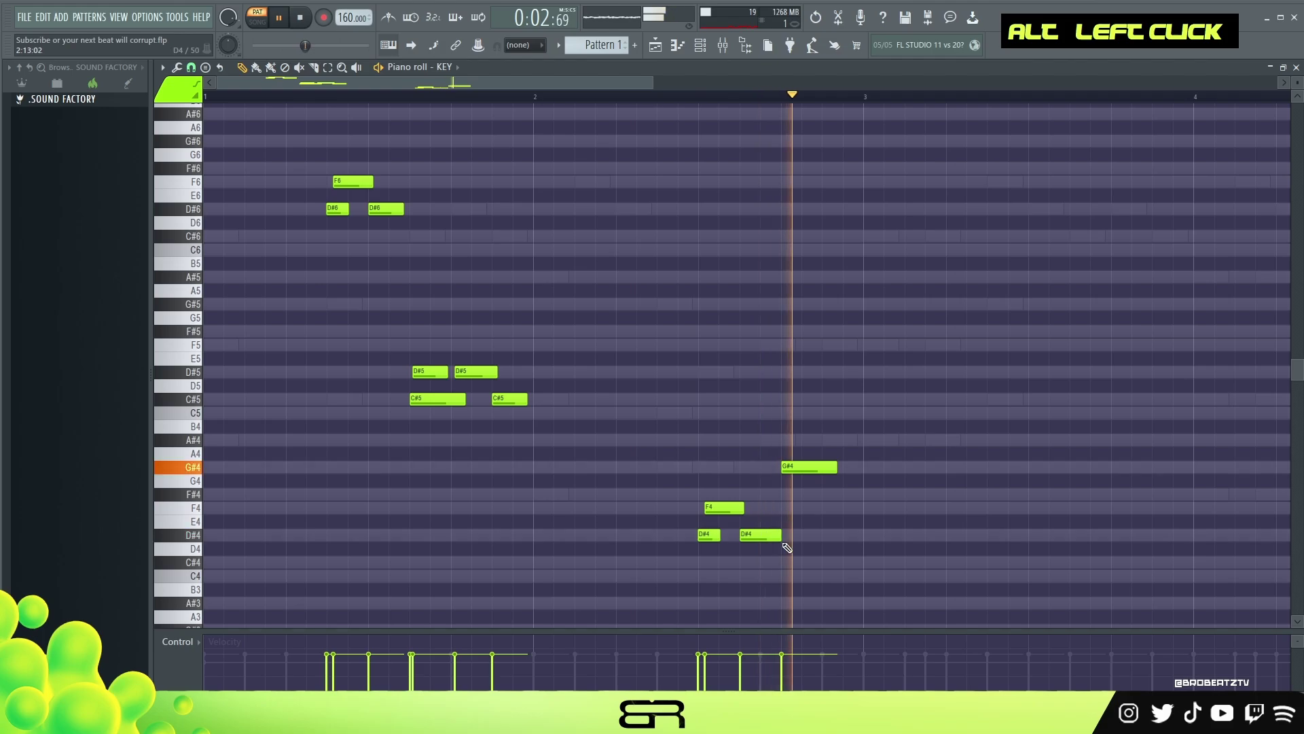
key(space)
Duplicate the whole two-bar lead phrase into bars 3 and 4 and play it
key(ctrl+a)
drag(353, 182, 1014, 198)
click(969, 283)
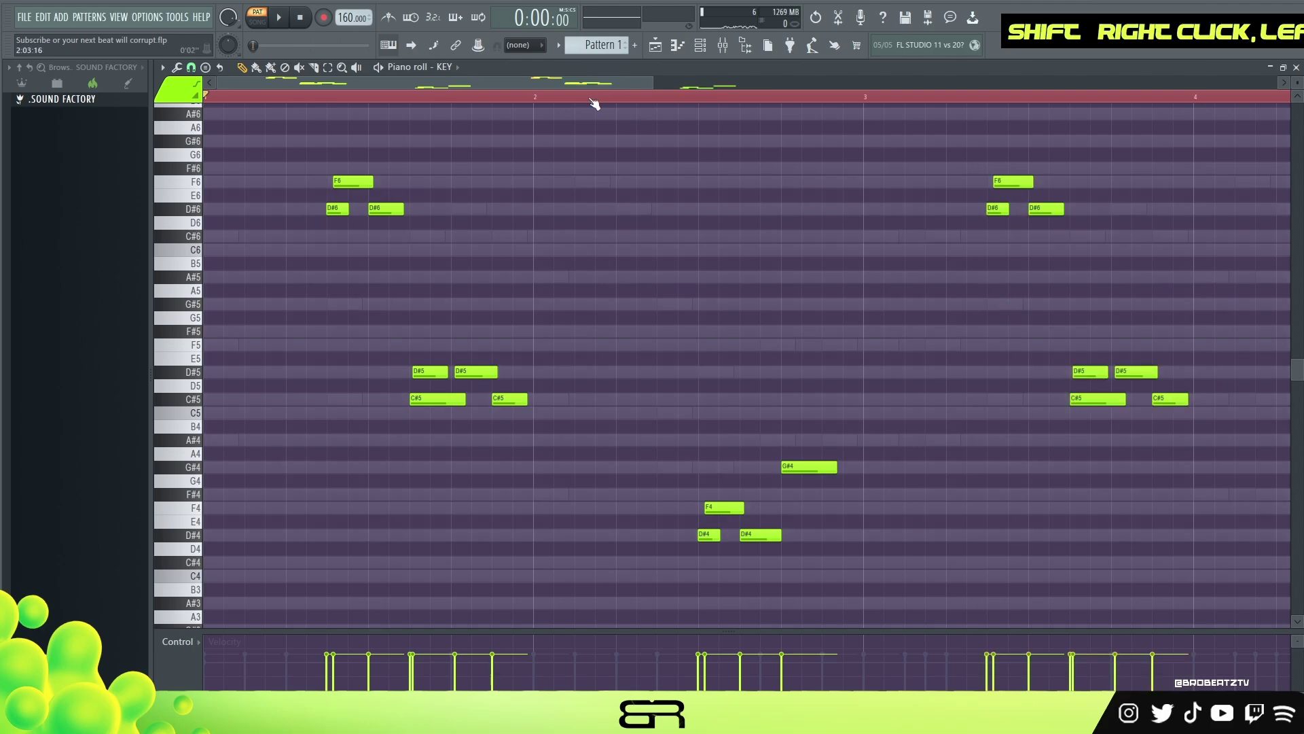
scroll(595, 104, down, 2)
scroll(576, 105, down, 1)
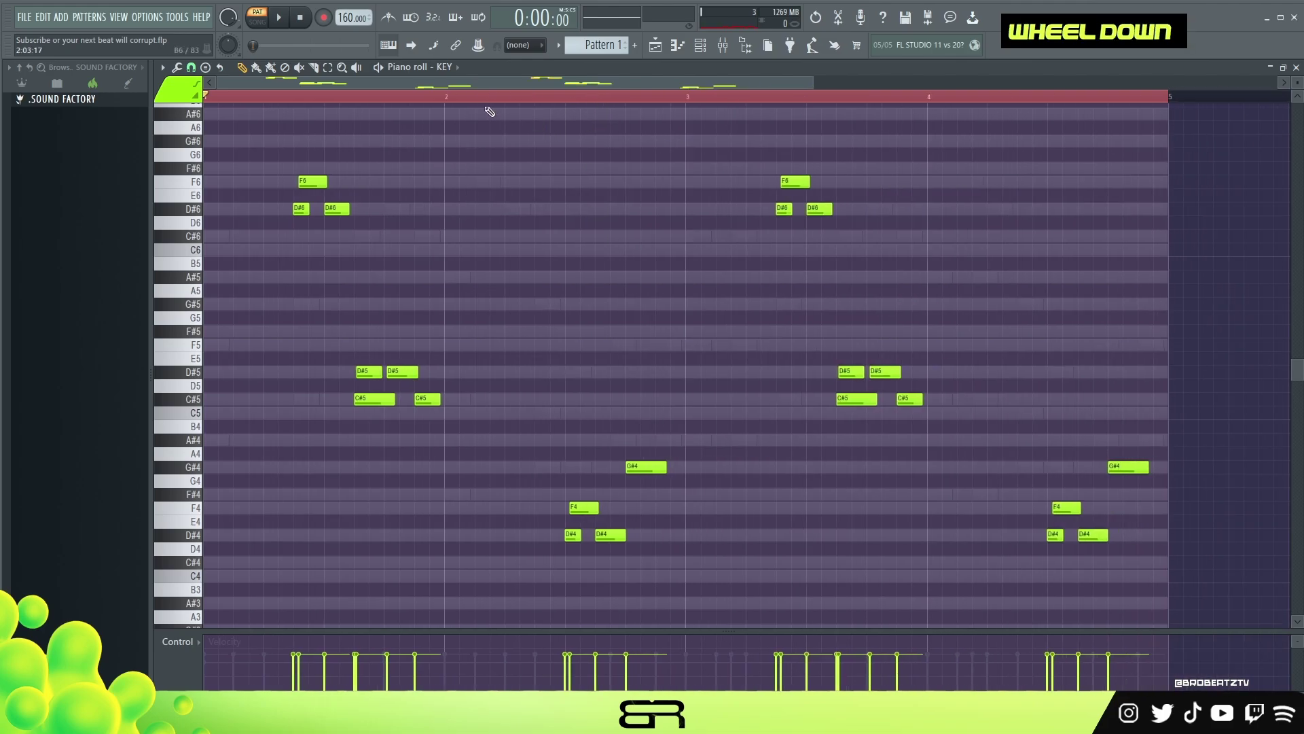
double_click(474, 98)
right_click(165, 106)
key(space)
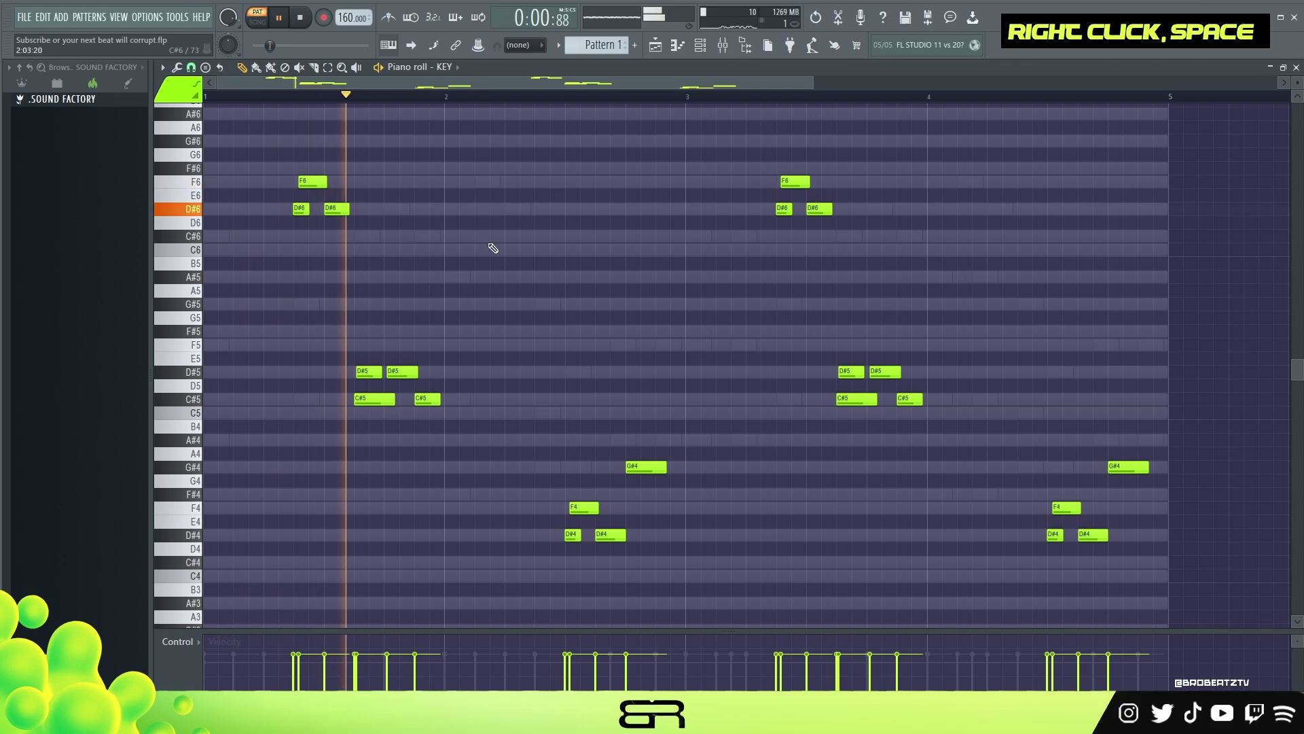
key(space)
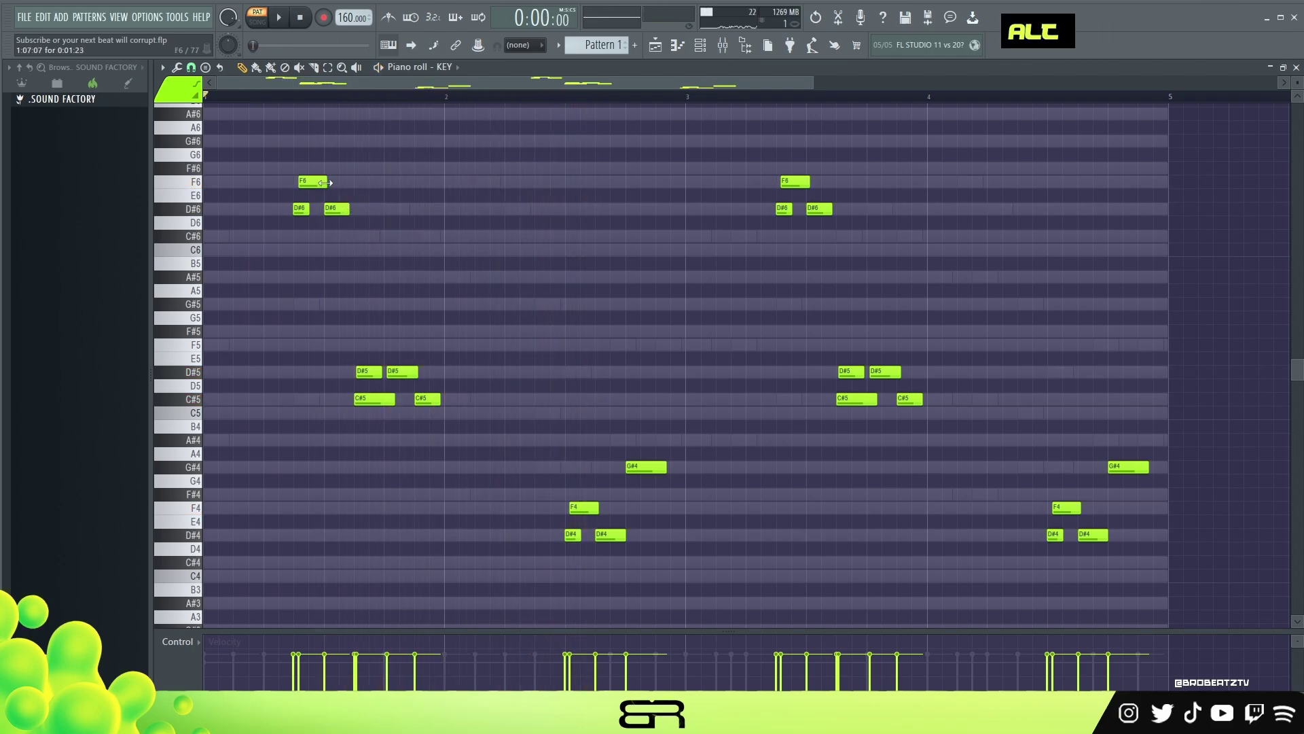
Shorten the F6 in bar 1, slightly lengthen the D#6 that follows it, and listen
drag(327, 184, 322, 184)
key(space)
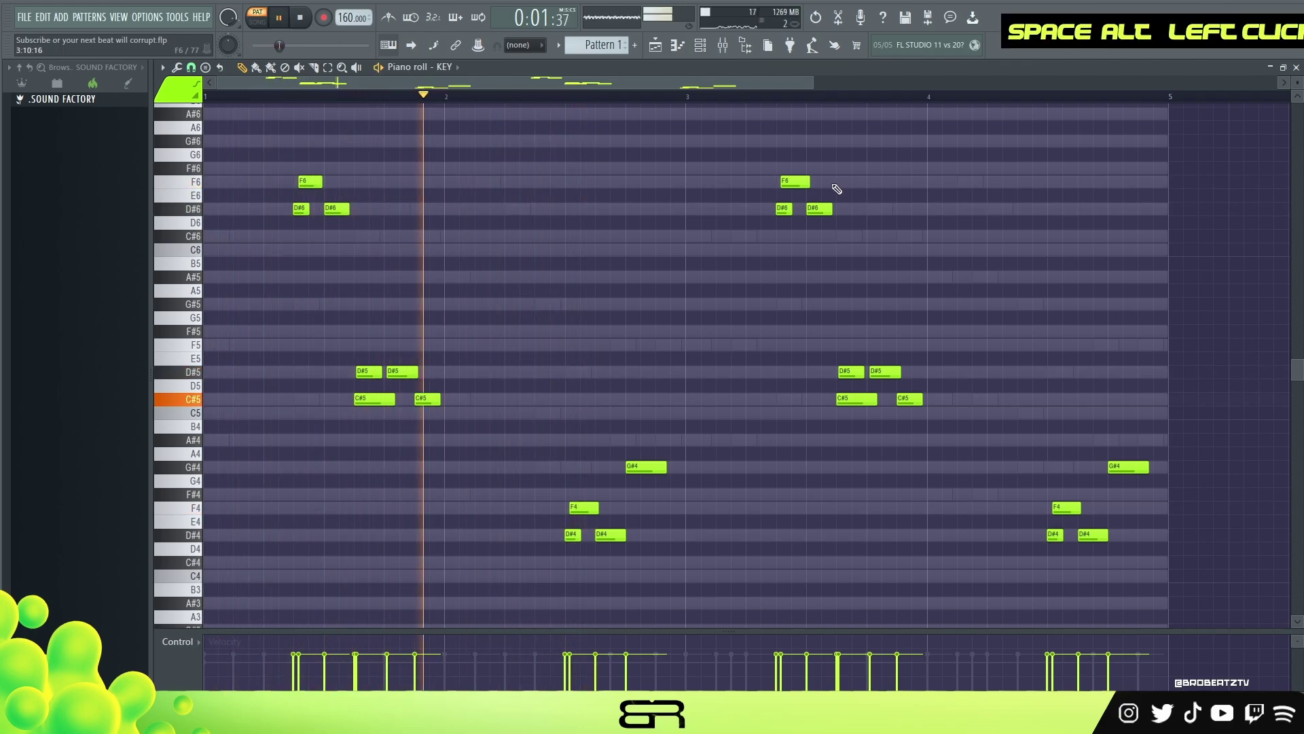
key(space)
drag(350, 210, 353, 211)
key(space)
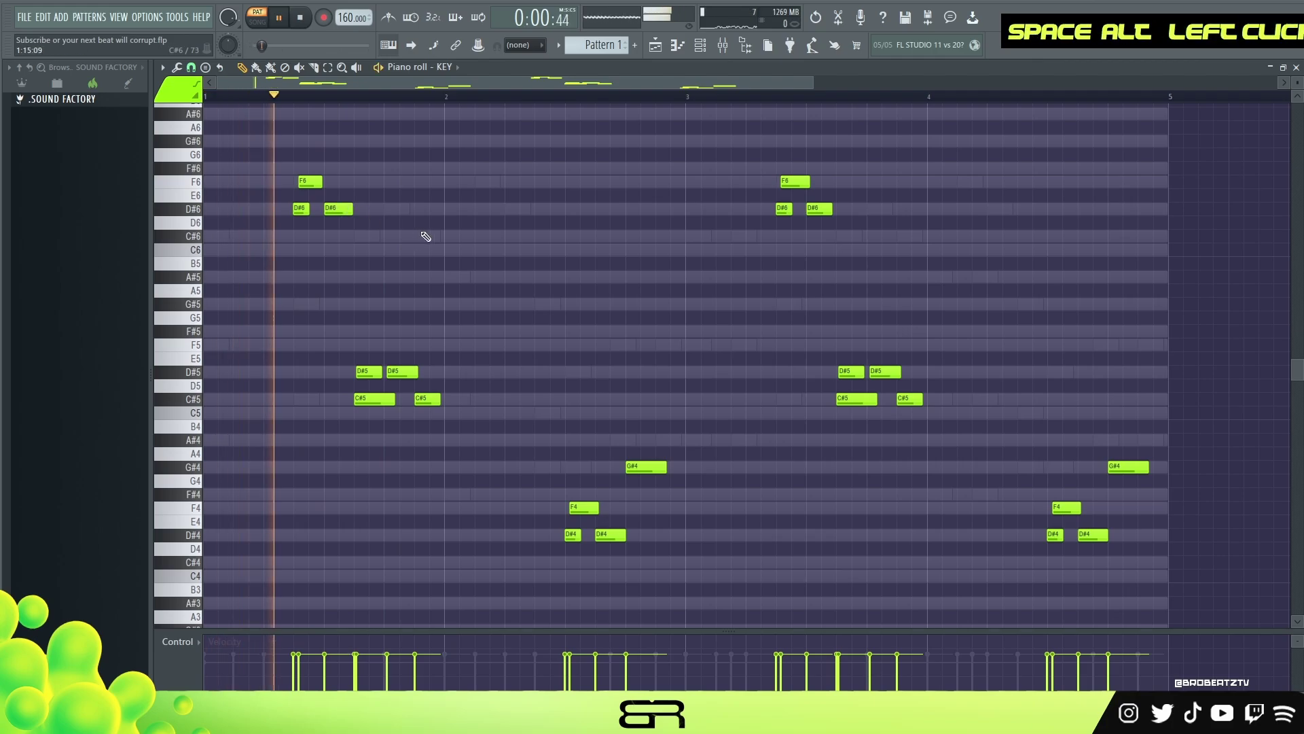
key(space)
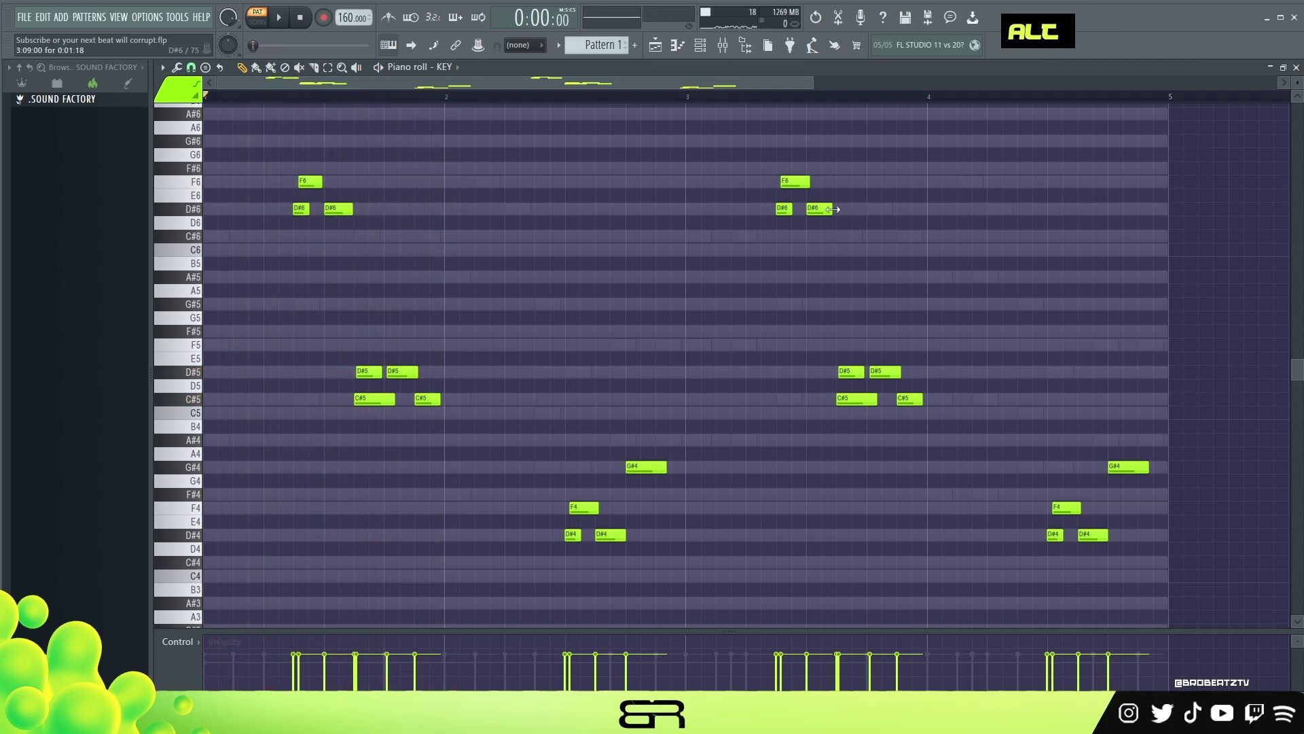
Slightly lengthen the second D#6 in bar 3 and play through the four-bar lead
drag(833, 209, 837, 211)
right_click(975, 285)
key(space)
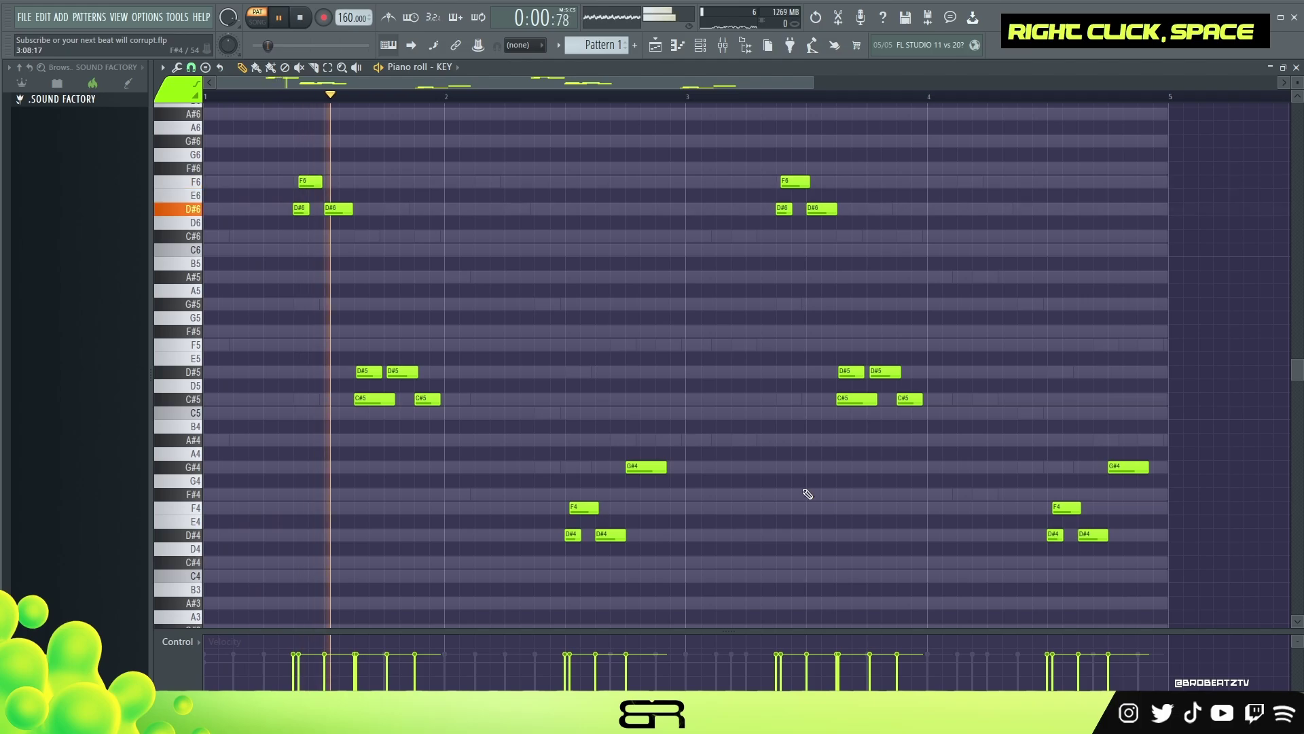
scroll(905, 377, down, 3)
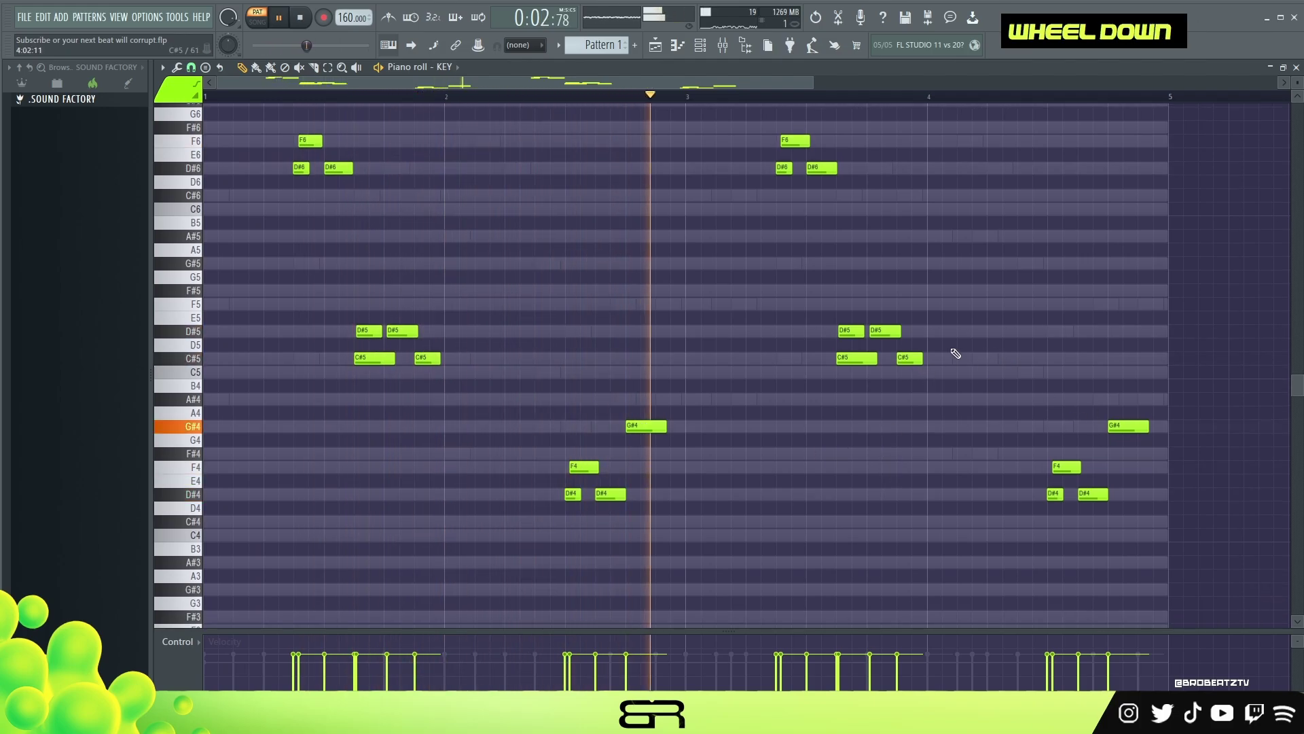
drag(833, 322, 865, 363)
right_click(957, 382)
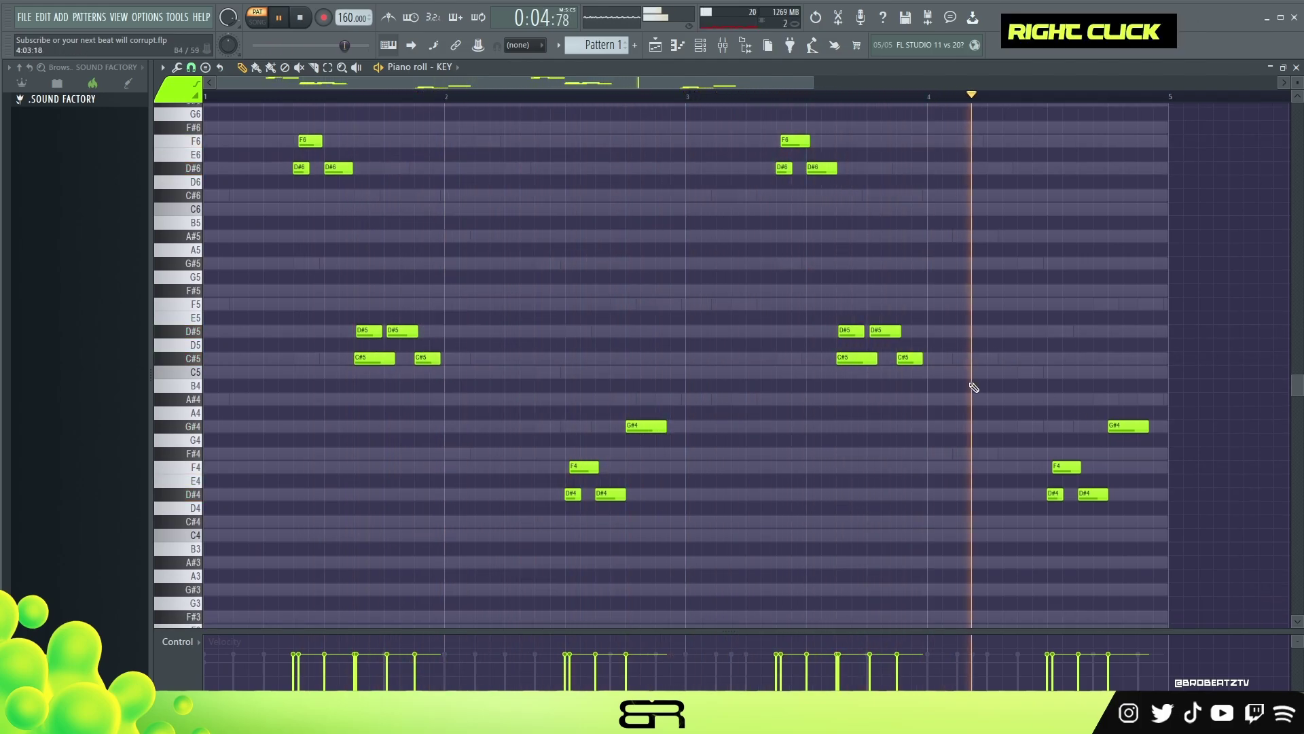
key(space)
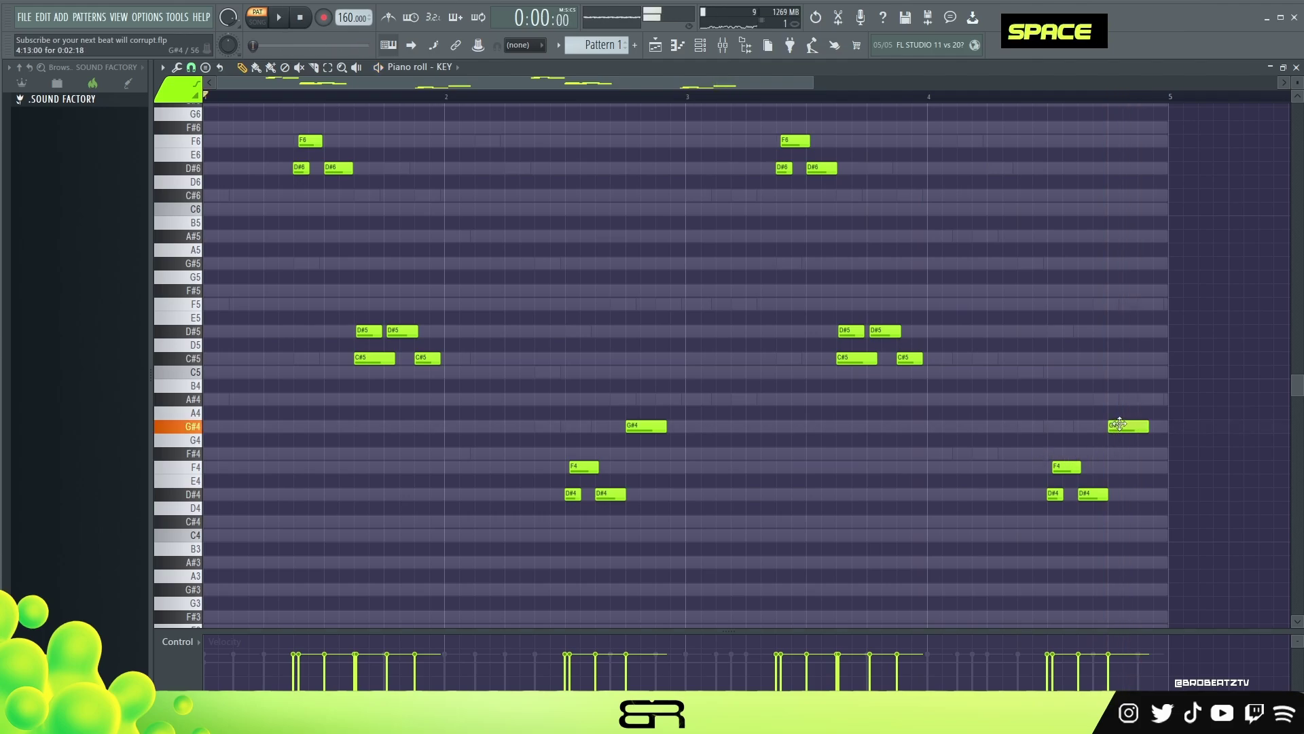
Add an F4 as the last note of bar 4 and move the G#4 above it slightly earlier
ctrl+click(1119, 425)
right_click(1145, 518)
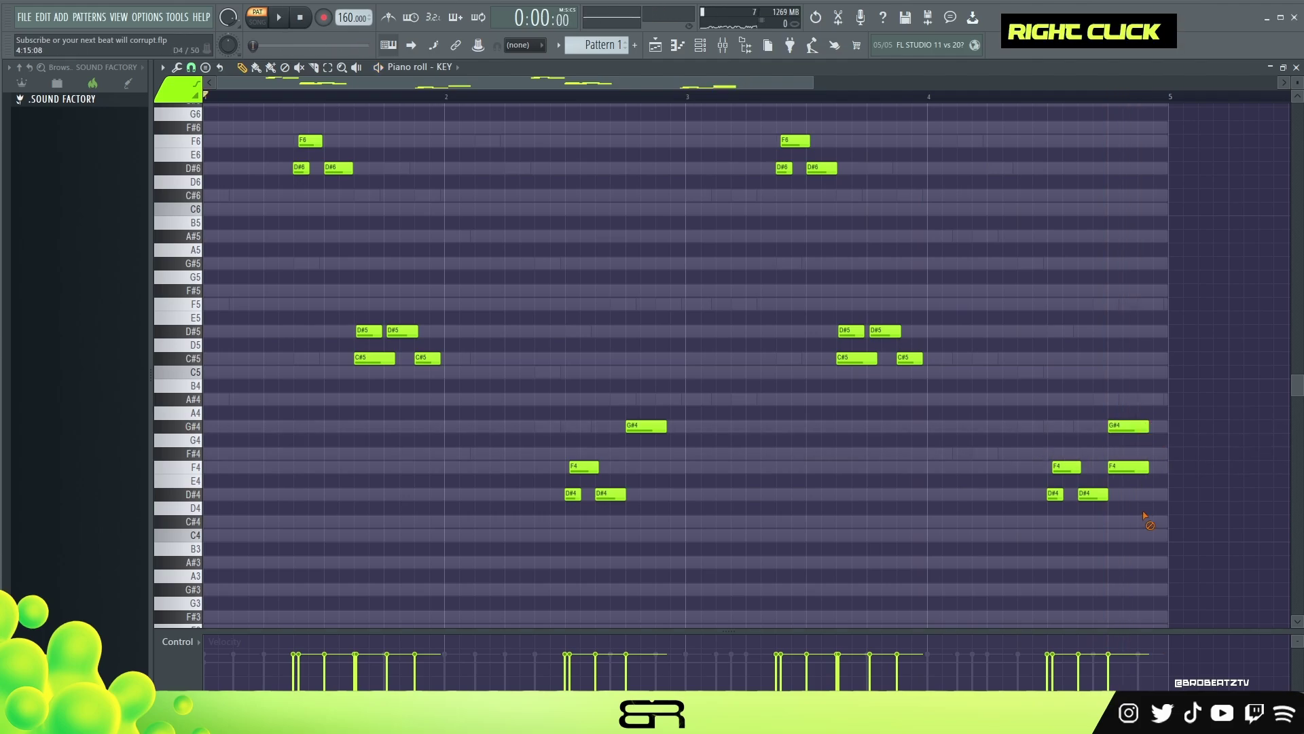
ctrl+click(1110, 426)
right_click(1134, 449)
drag(1127, 470, 1124, 429)
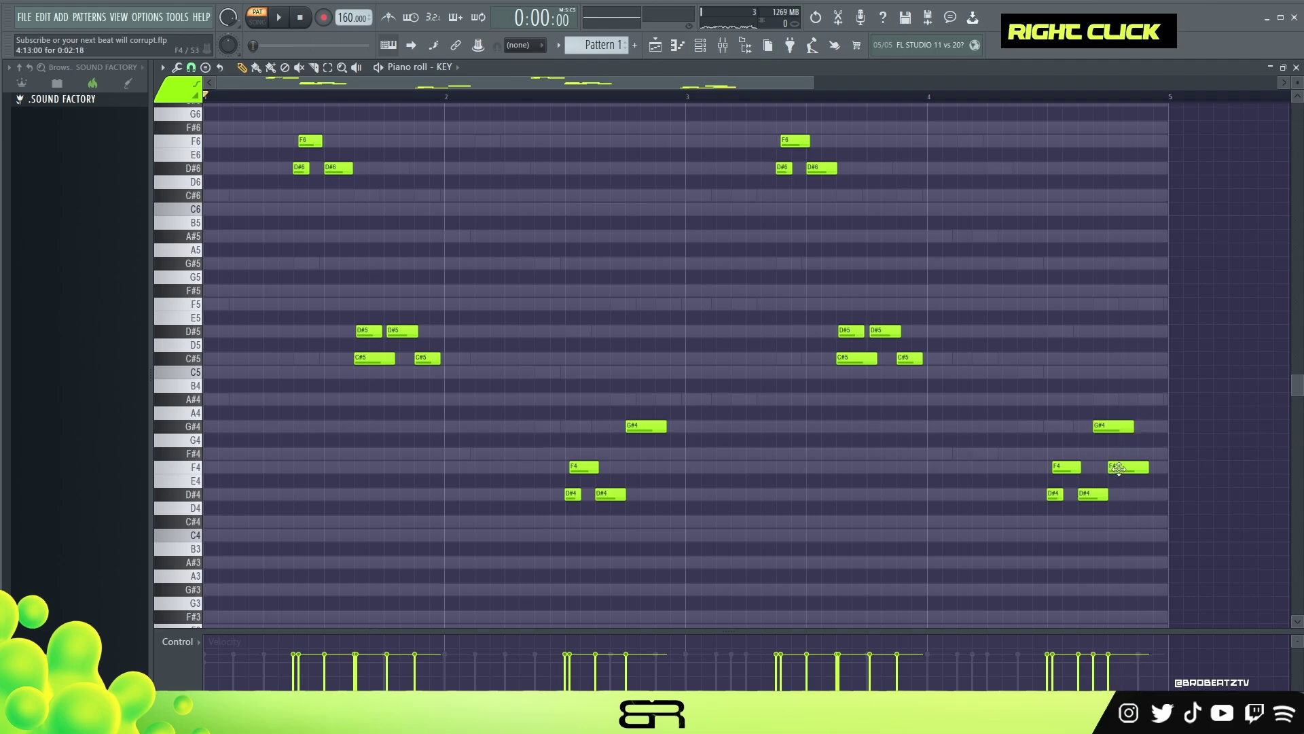
Shorten the G#4 in bar 4 so it ends where the last F4 starts, and play through the melody
drag(1128, 425, 1102, 428)
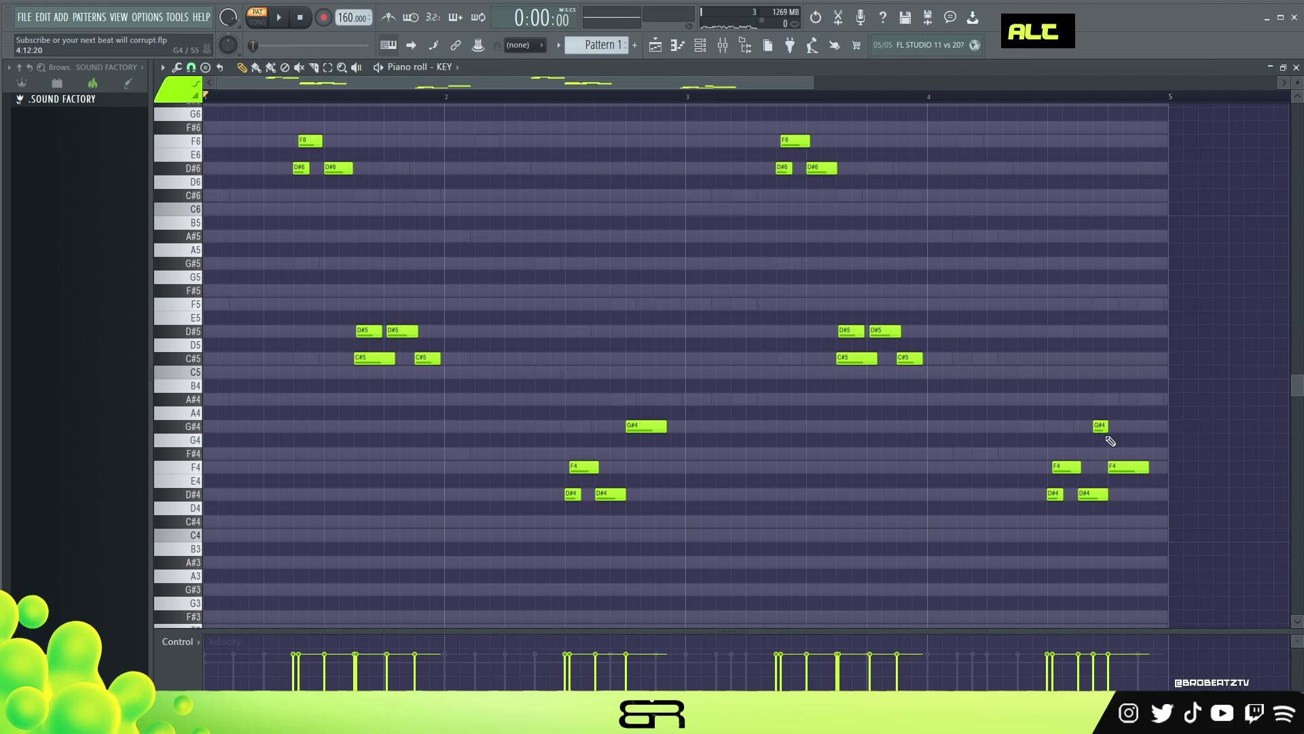
key(space)
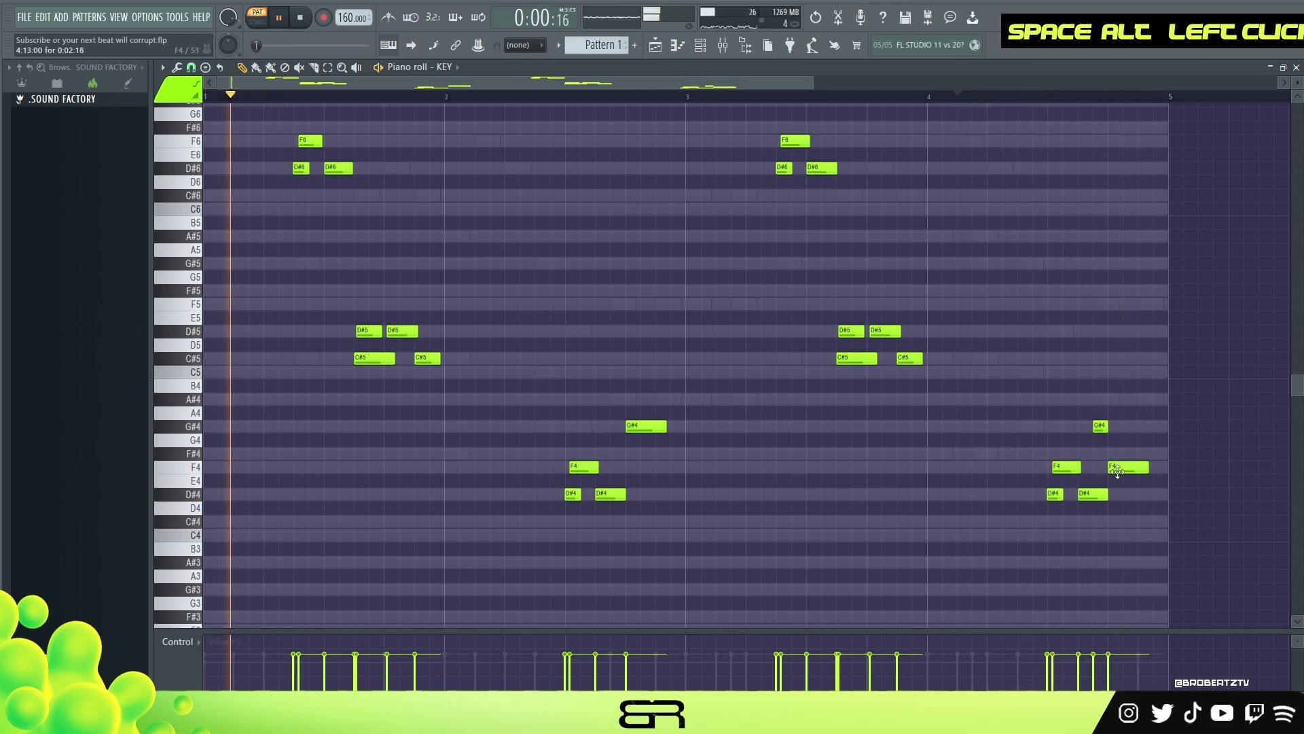
key(ctrl)
scroll(675, 297, up, 1)
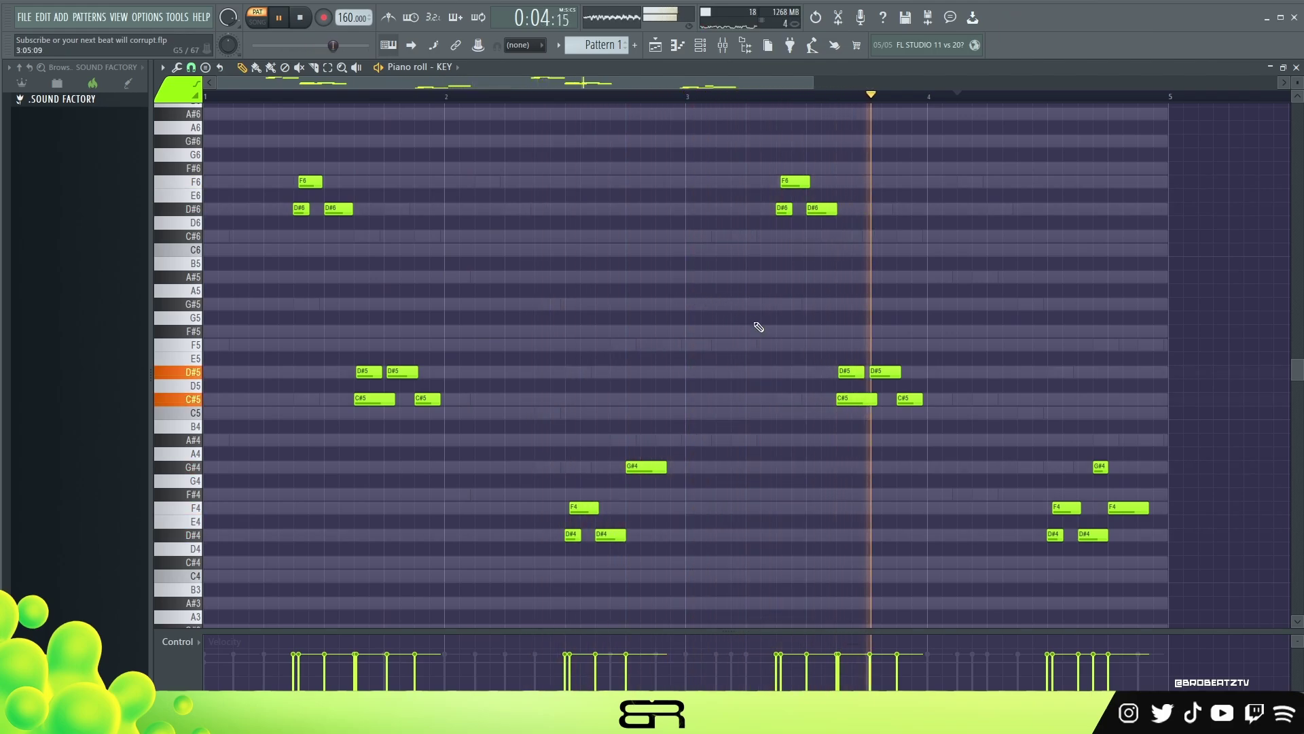
key(space)
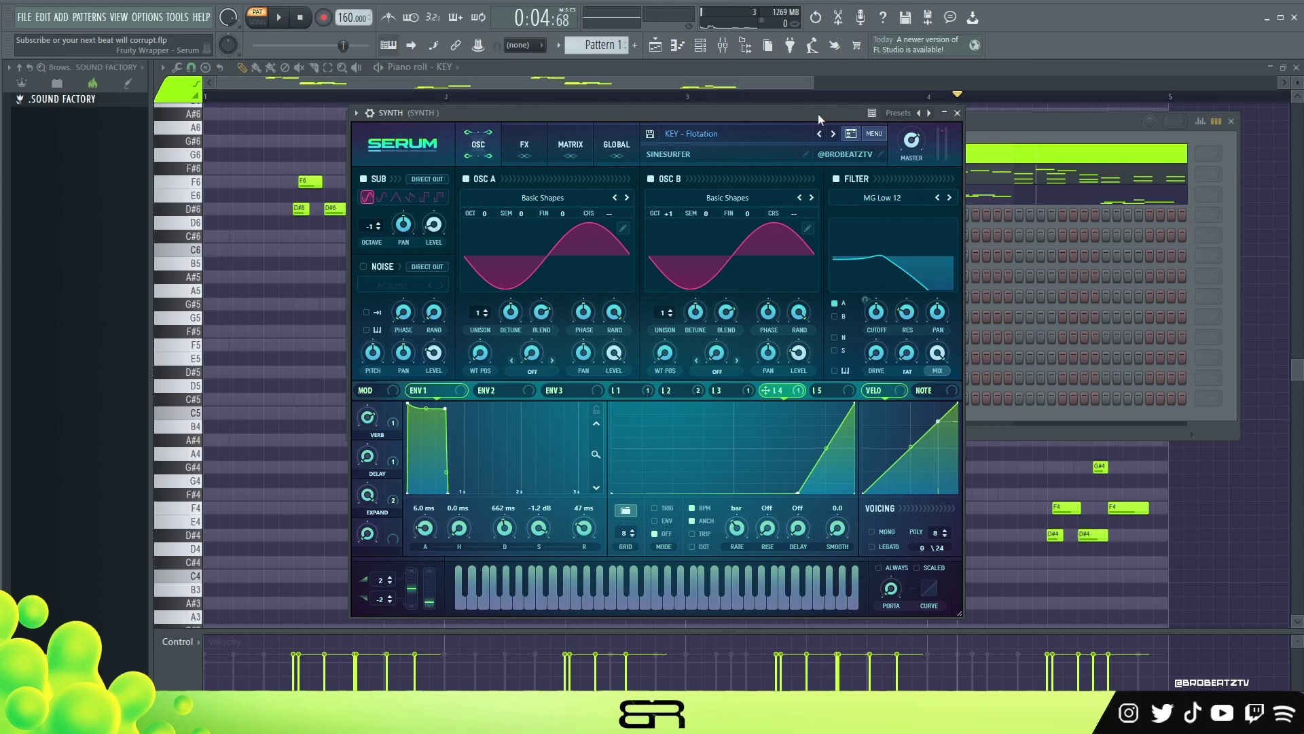
Copy the chord notes of the first KEY channel into the SYNTH channel
drag(817, 113, 798, 183)
click(790, 119)
right_click(457, 177)
click(423, 216)
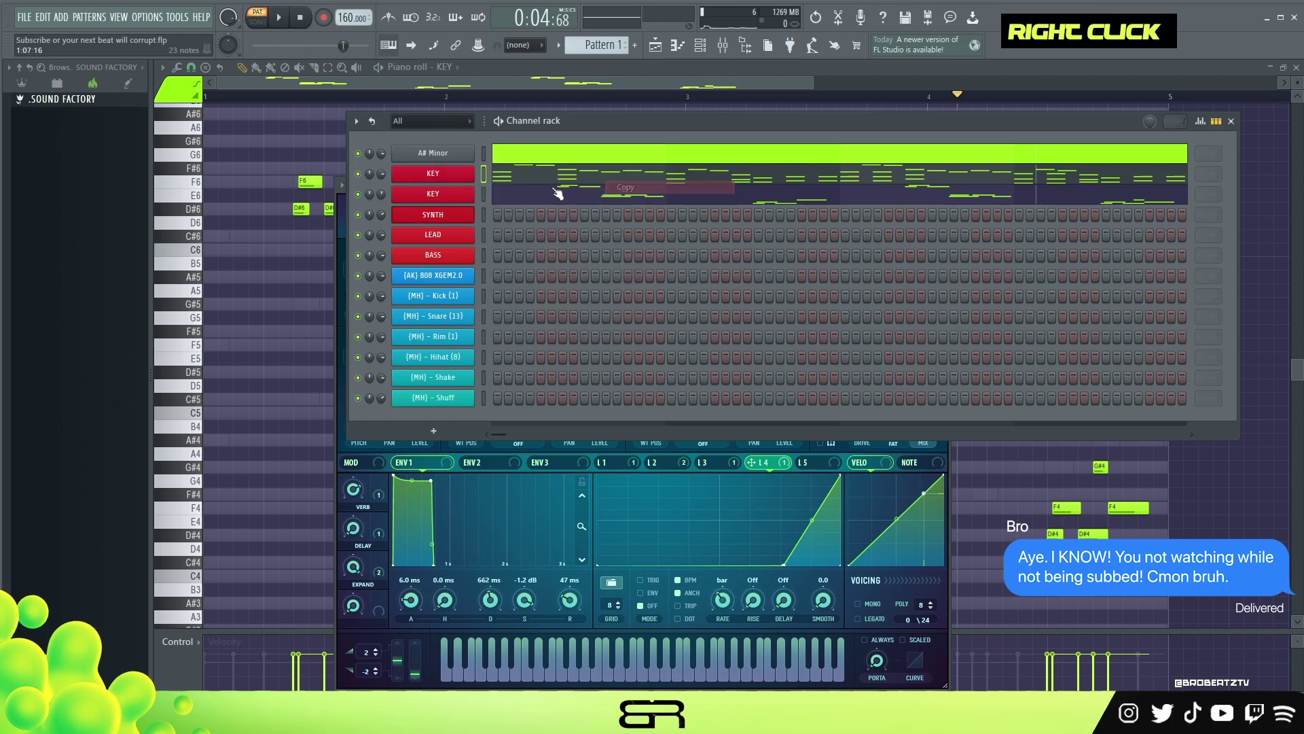
right_click(424, 216)
click(623, 241)
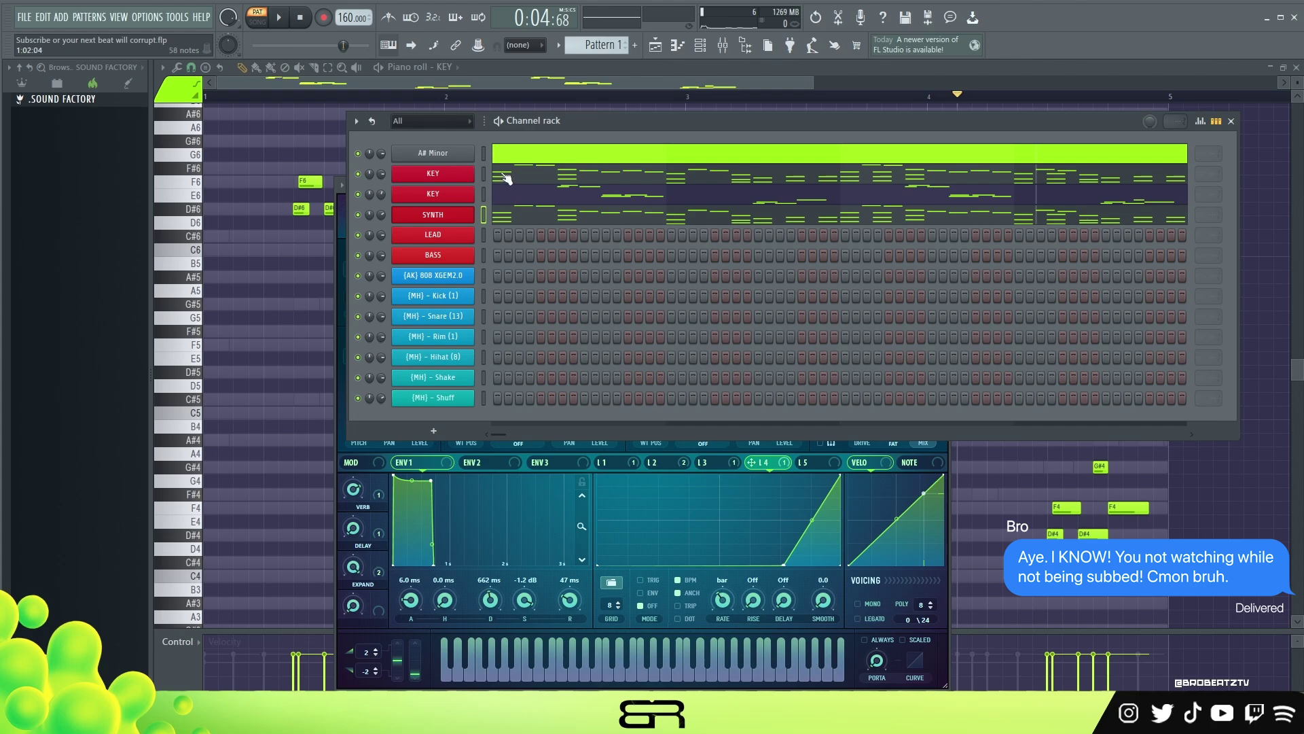
Play the pattern from the start and solo the SYNTH channel to hear the copied chords
drag(539, 120, 495, 115)
key(space)
key(space)
click(300, 18)
key(space)
key(space)
ctrl+click(315, 210)
key(space)
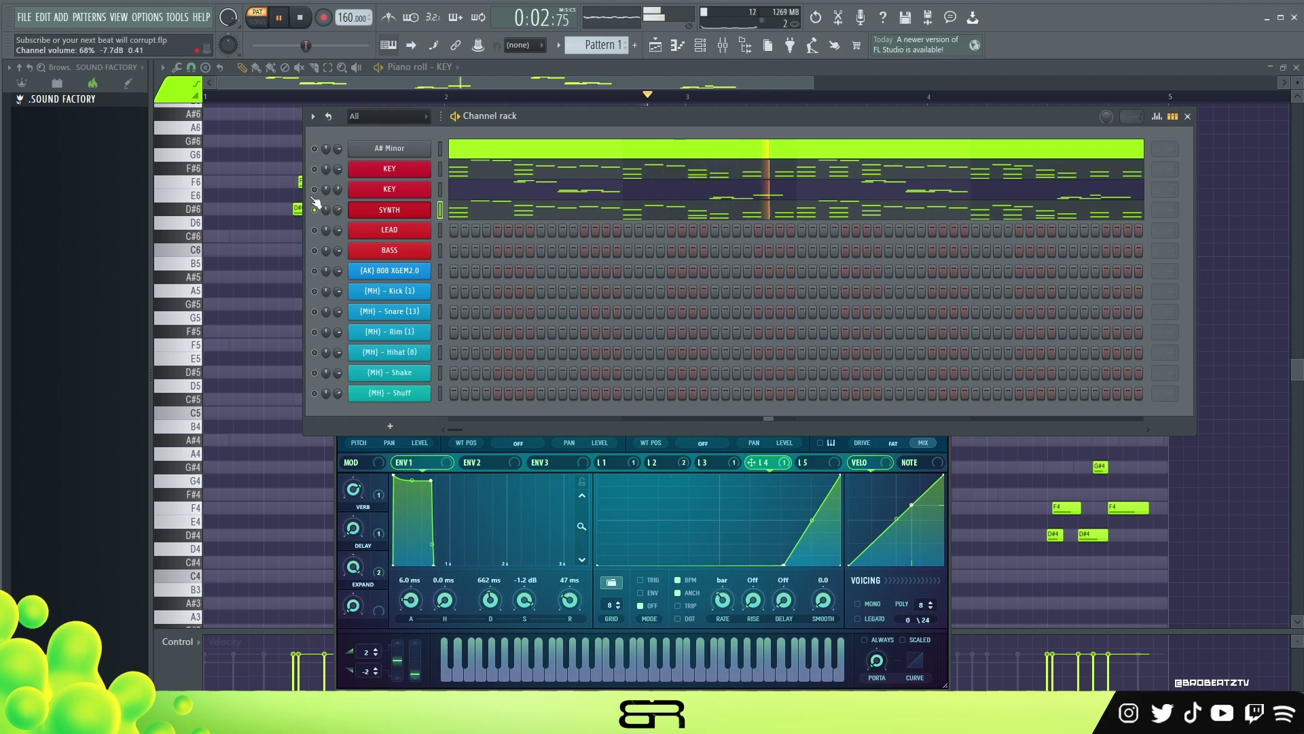
Enable both KEY channels alongside SYNTH and listen to the three layers together
key(space)
click(314, 189)
key(space)
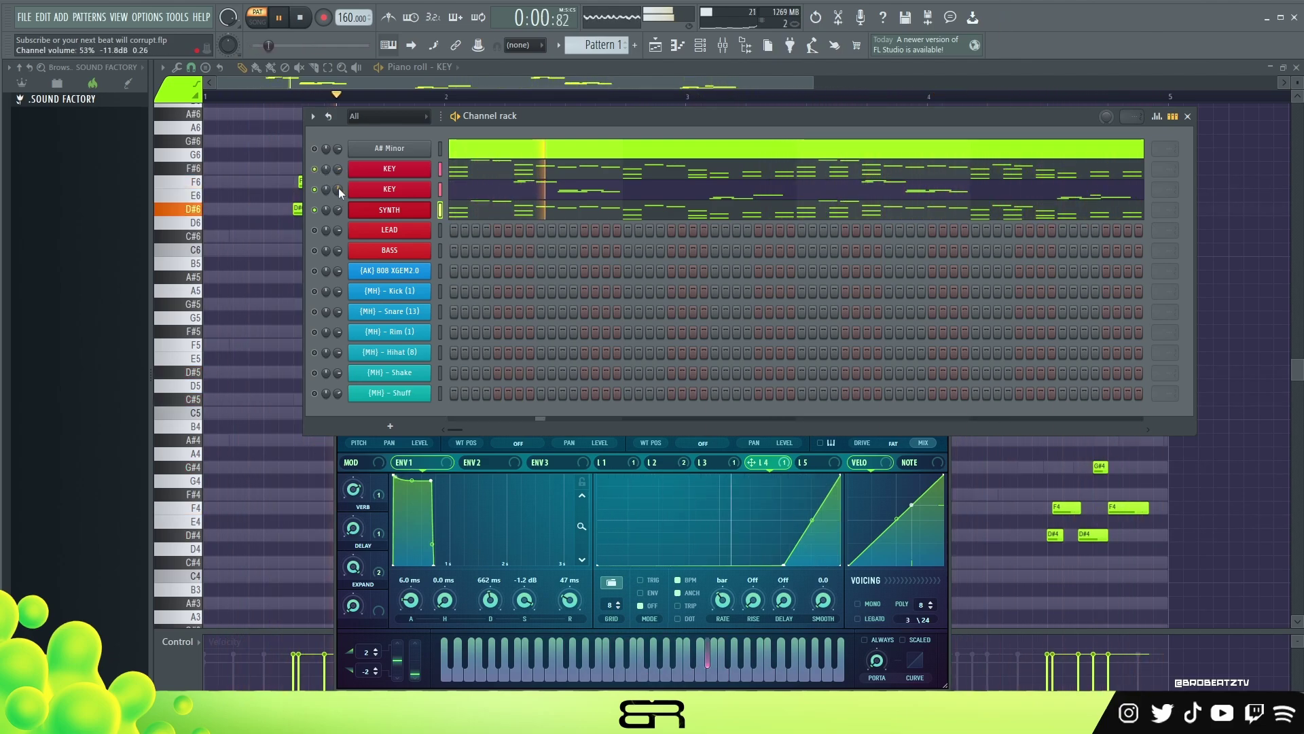
key(space)
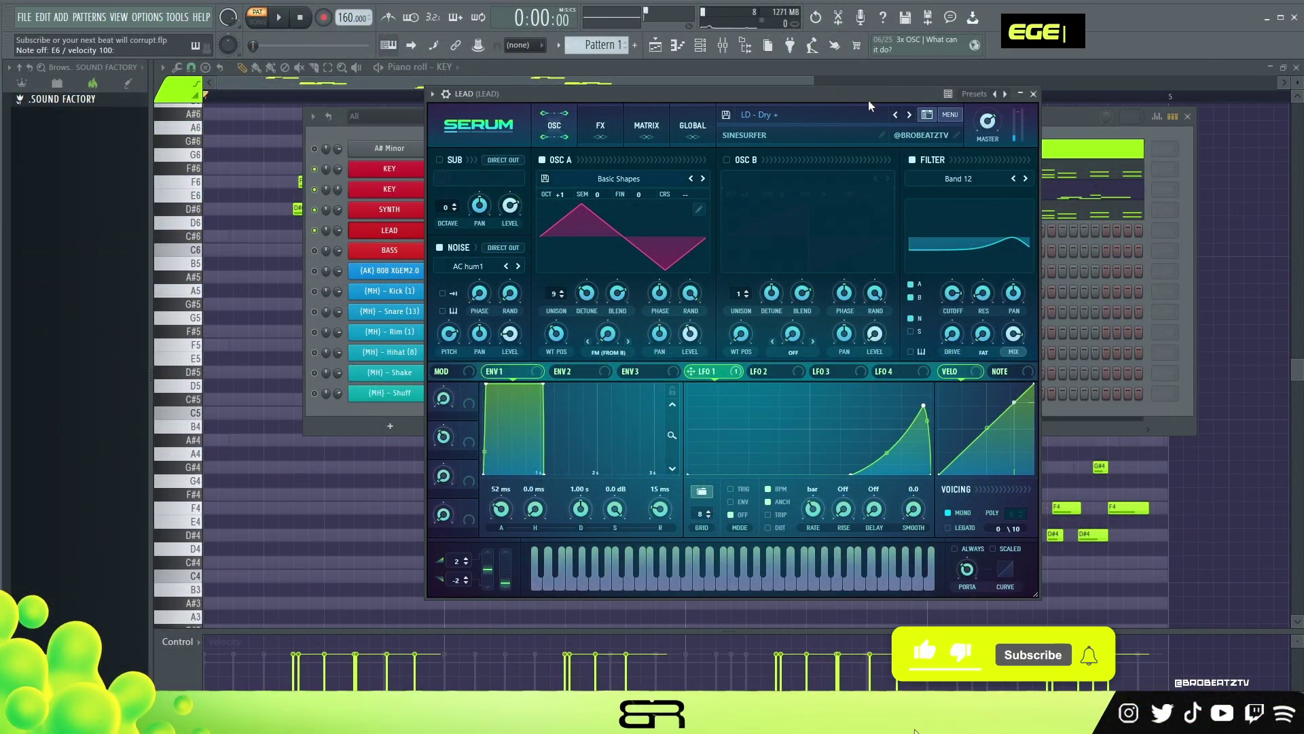
Copy the D#6, F6 and D#6 notes of bar 1 from the second KEY channel into the LEAD channel
ctrl+click(290, 179)
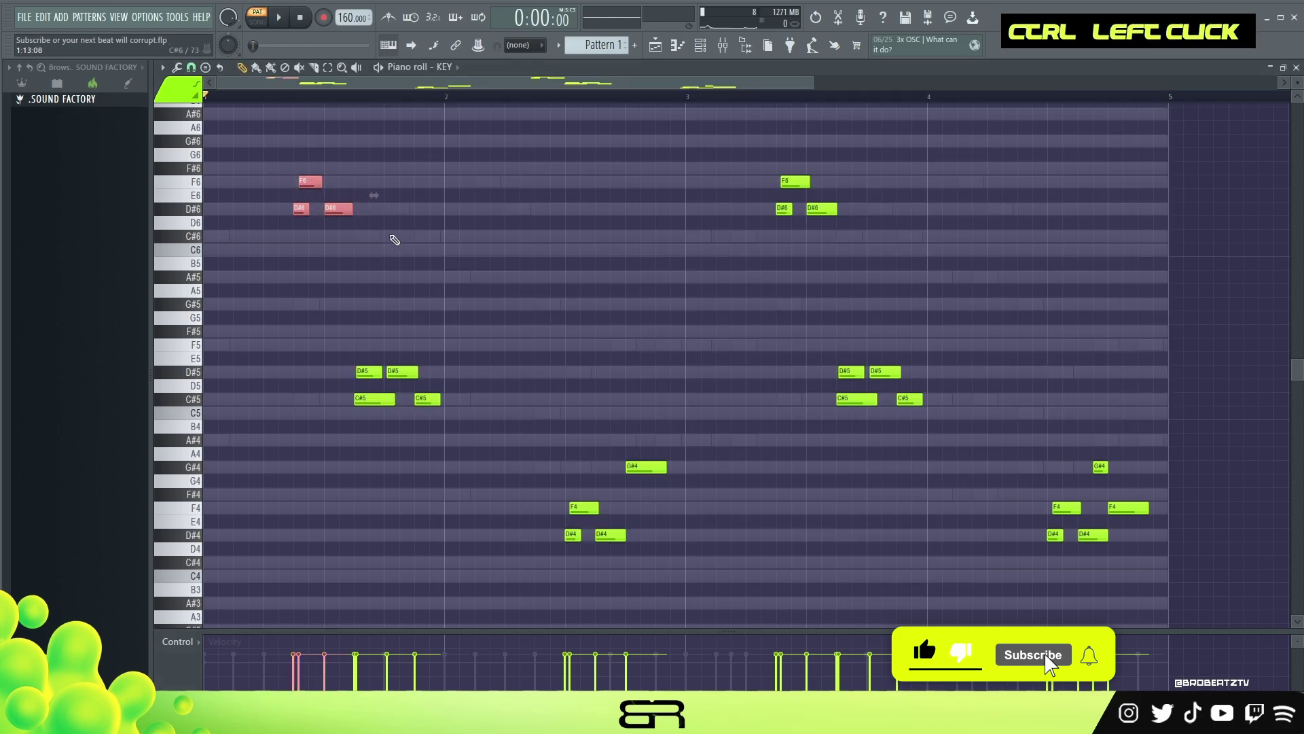
click(700, 48)
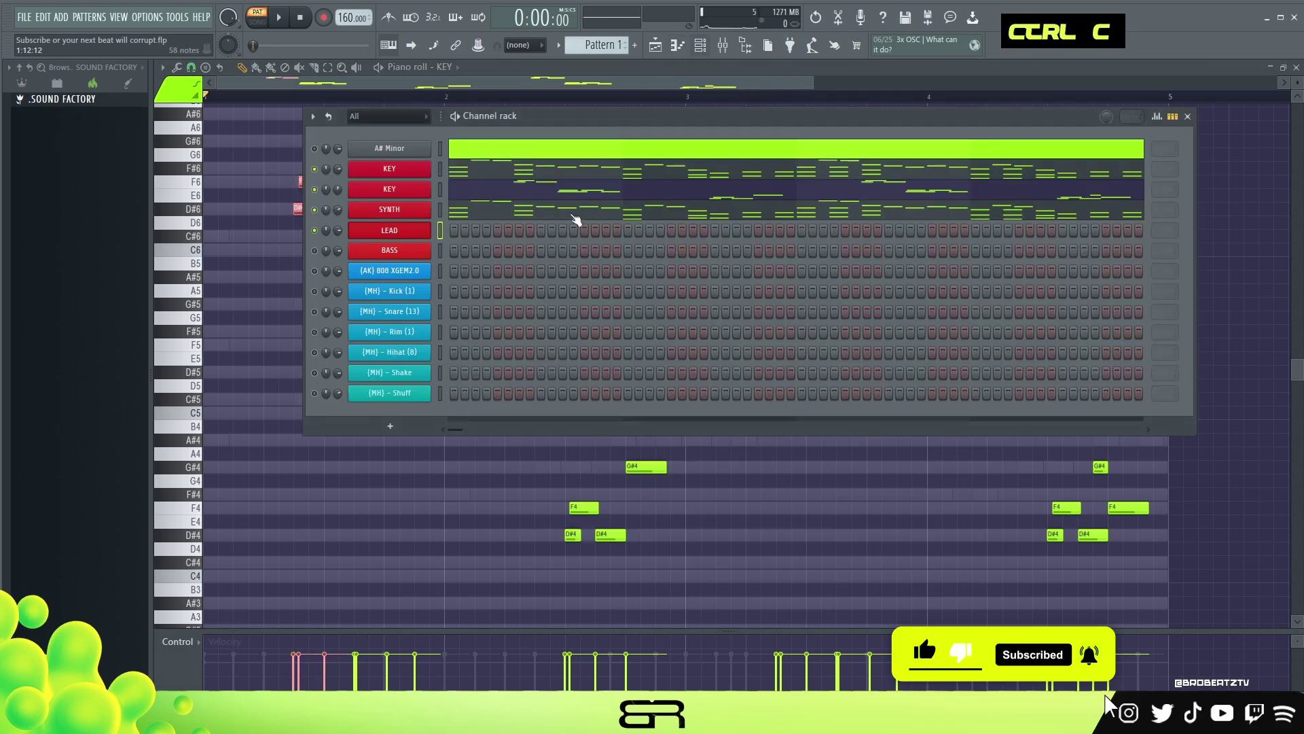
right_click(422, 224)
click(456, 230)
key(ctrl+v)
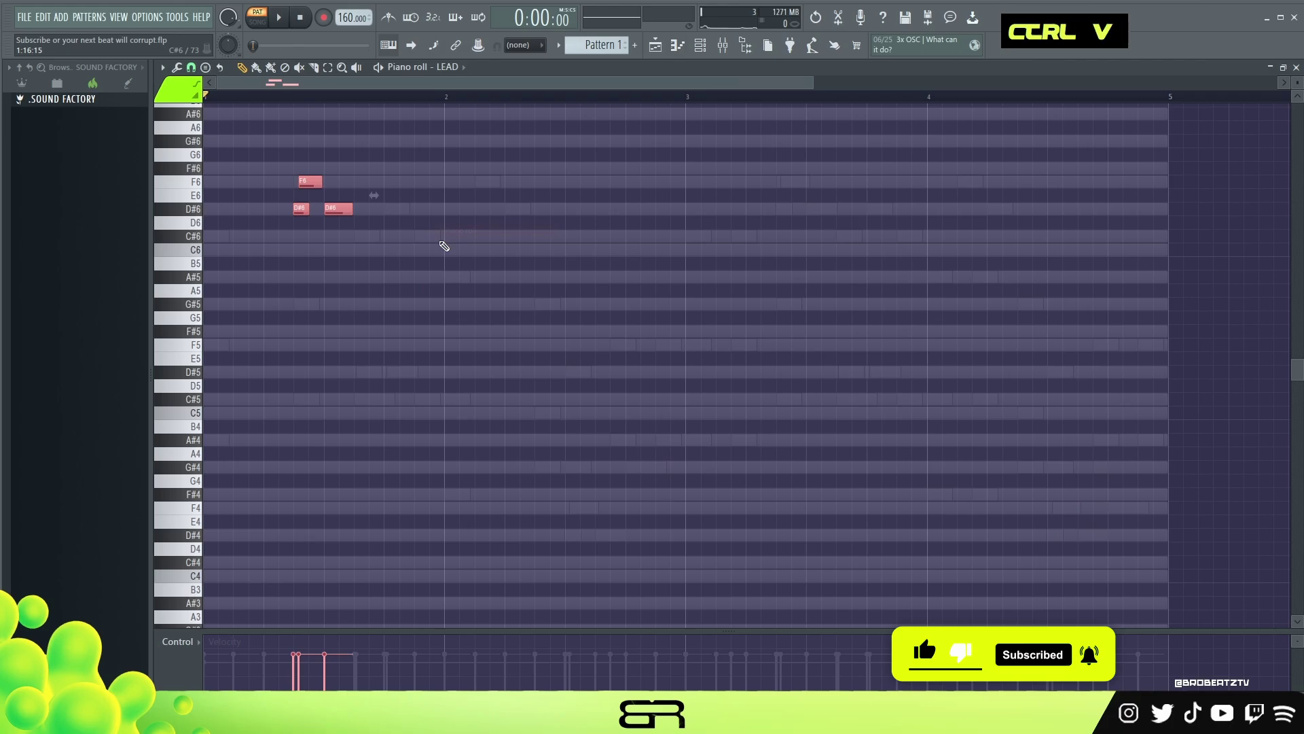
Move the pasted three-note LEAD phrase from bar 1 to the middle of bar 2
ctrl+right_click(431, 211)
ctrl+right_click(459, 239)
right_click(338, 324)
ctrl+drag(268, 320, 345, 390)
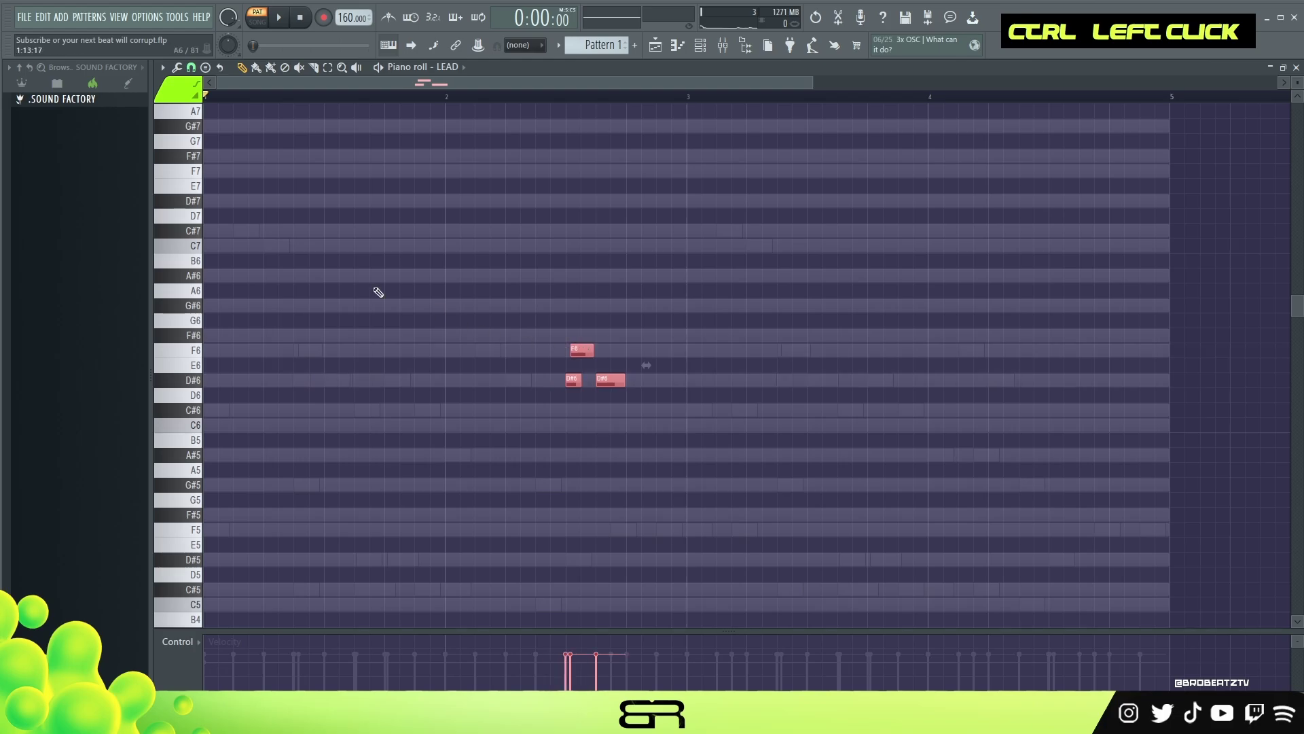
right_click(528, 400)
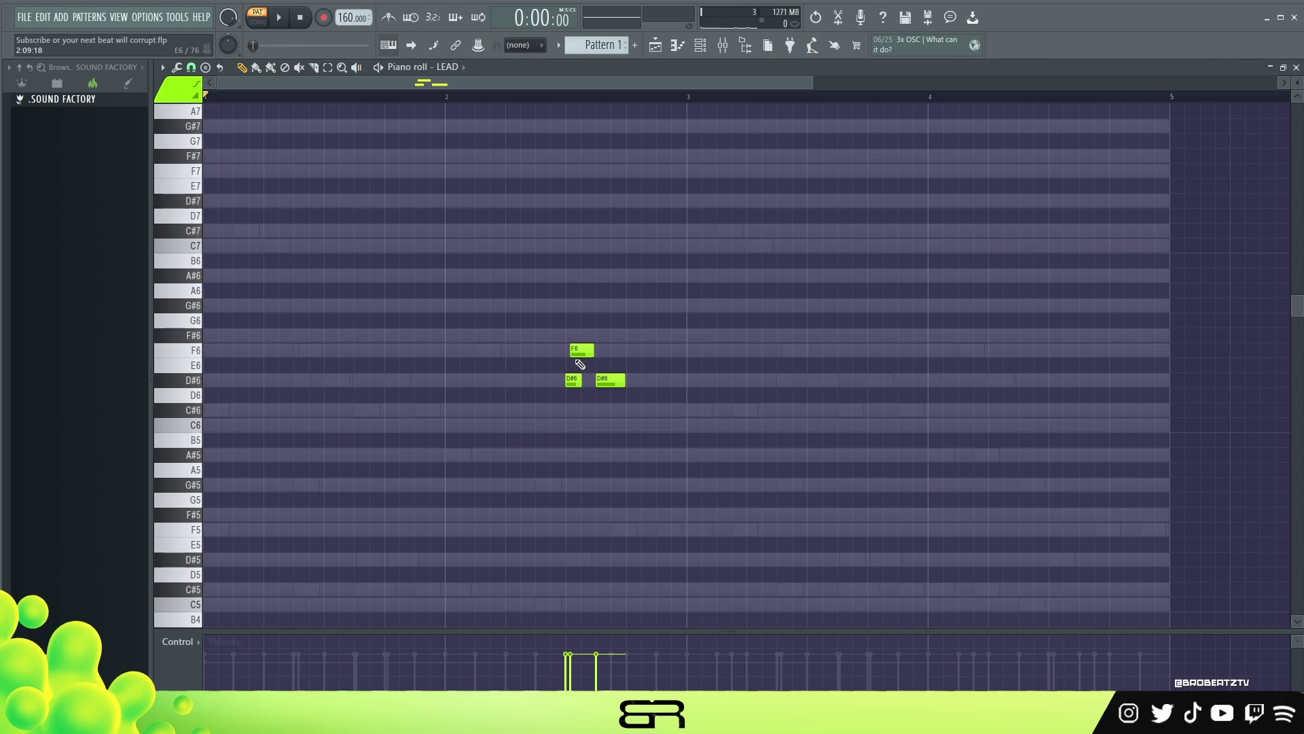
Lengthen the F6 in the LEAD phrase so it overlaps the second D#6, and listen
scroll(597, 84, up, 4)
right_click(687, 326)
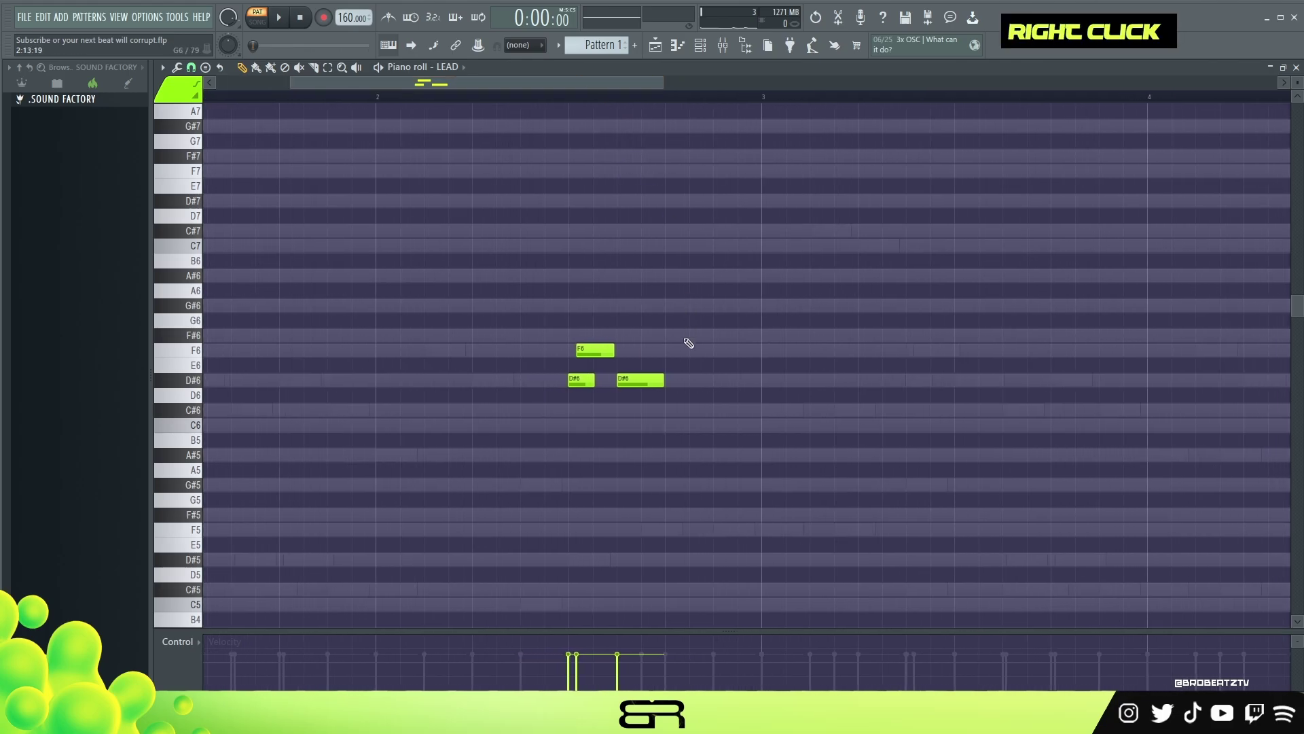
drag(615, 353, 651, 354)
key(space)
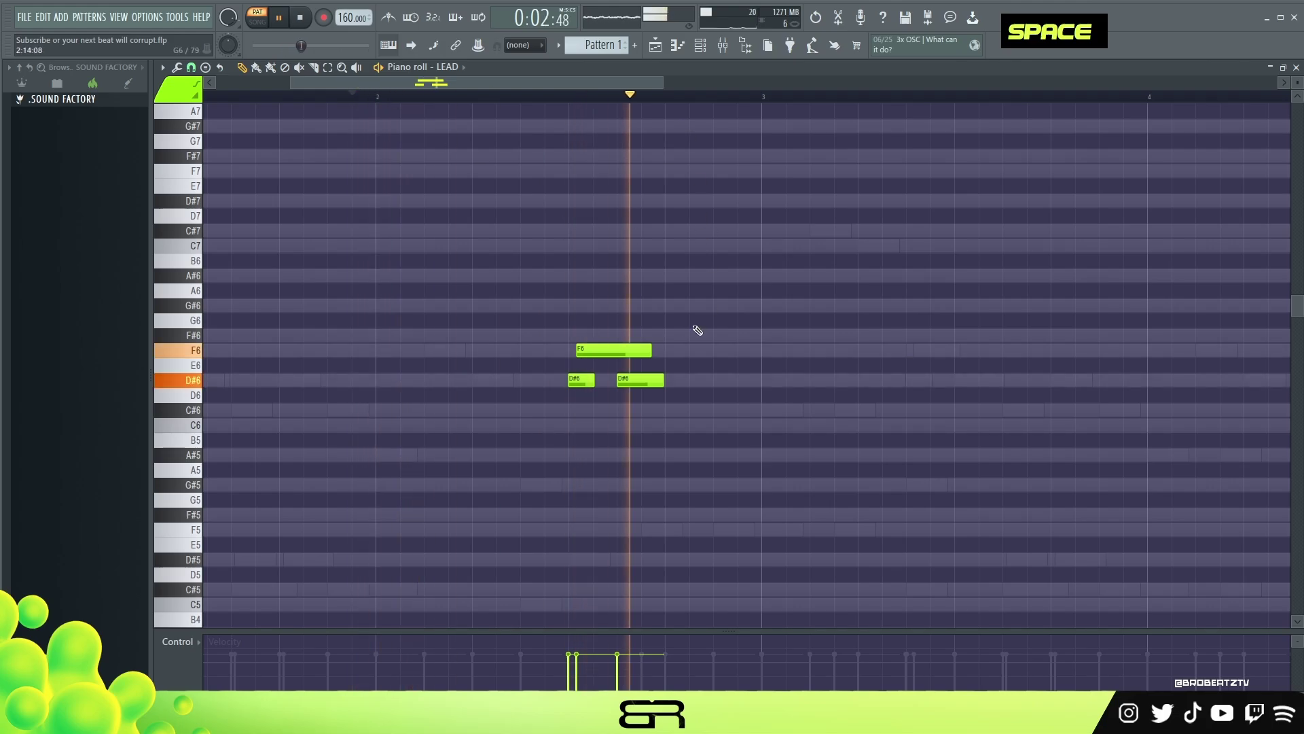
key(space)
Mute the second KEY channel and play the LEAD phrase against the chords
click(700, 45)
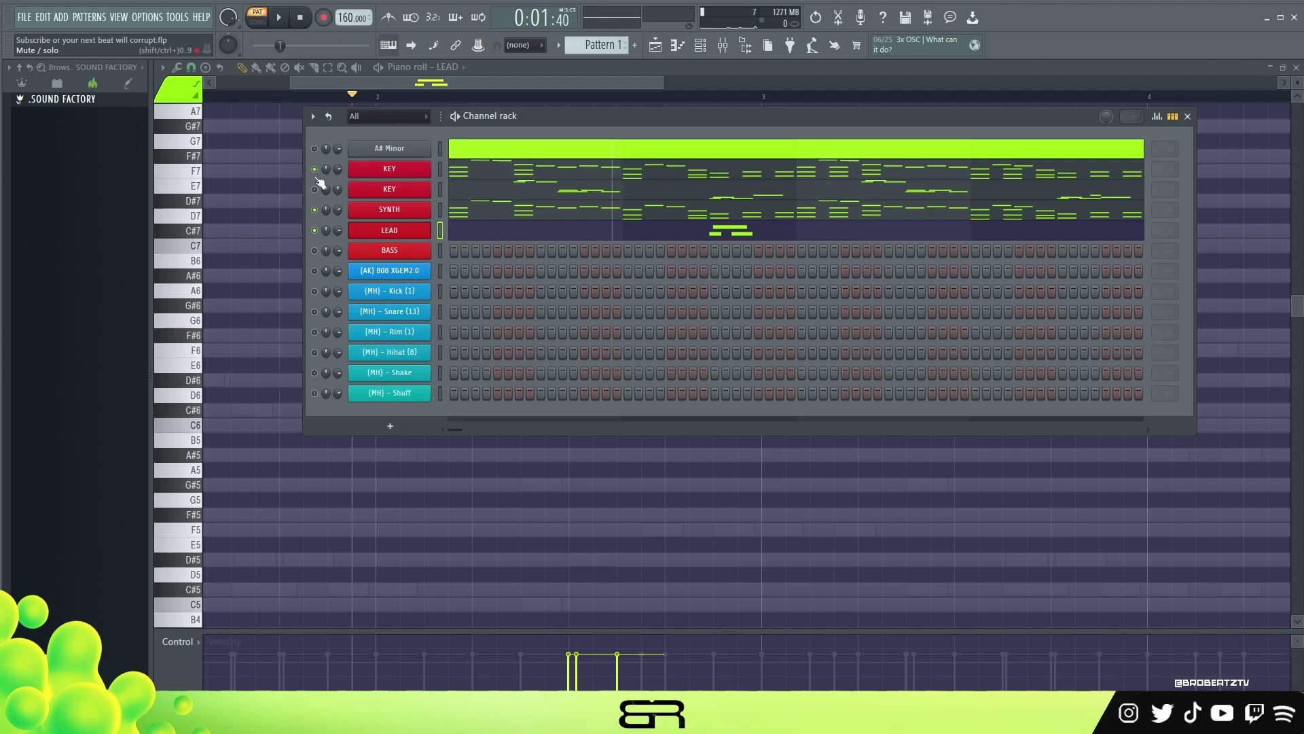
right_click(272, 163)
key(space)
key(space)
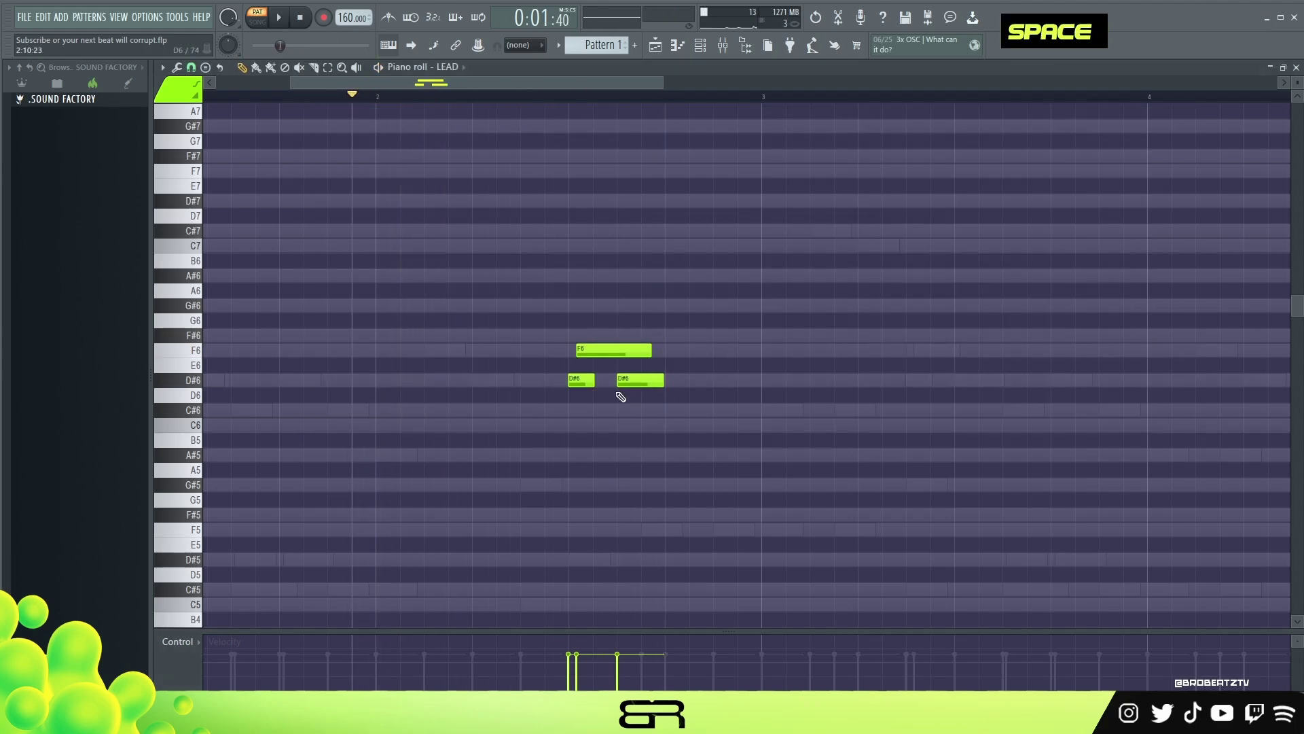
Move the second D#6 of the LEAD phrase down to C#6 and later in bar 2, and listen
key(space)
drag(678, 380, 677, 410)
key(space)
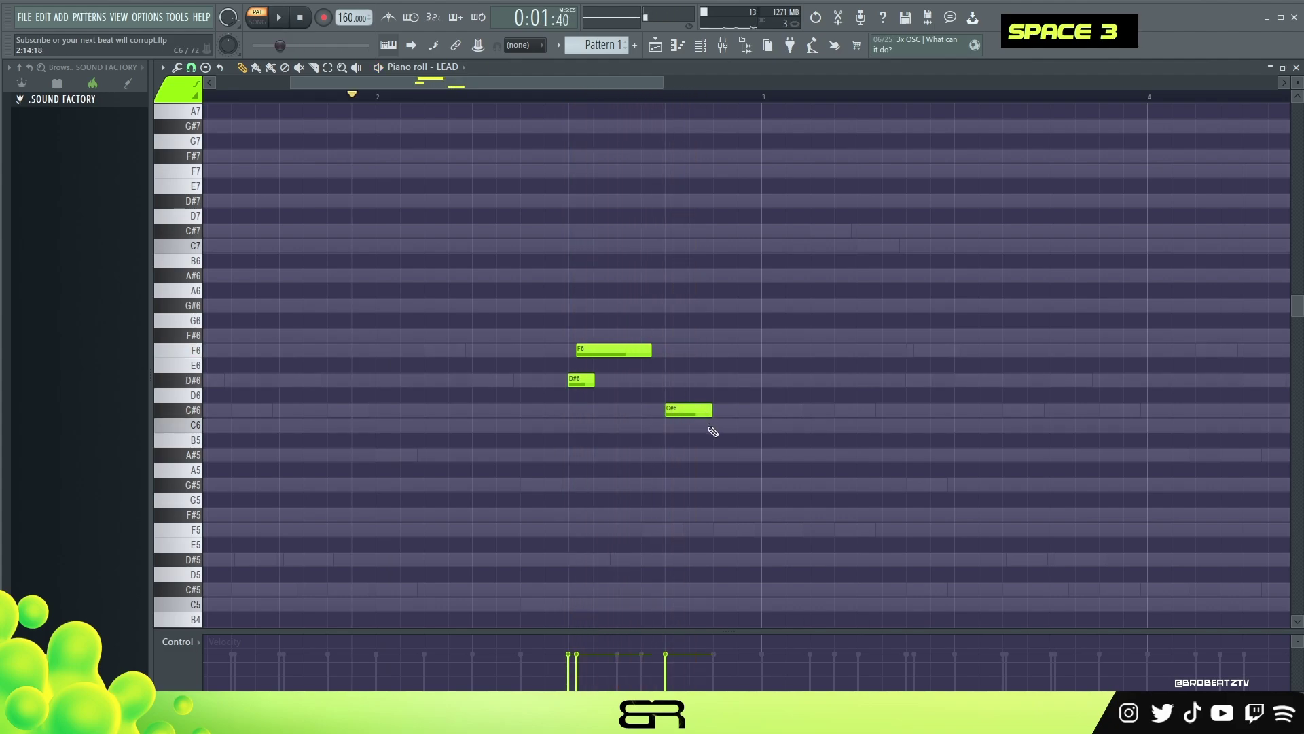
Set the snap to 1/3 beat, extend the LEAD phrase with a C6 and a longer G#5 starting bar 3, and listen
click(192, 68)
click(213, 235)
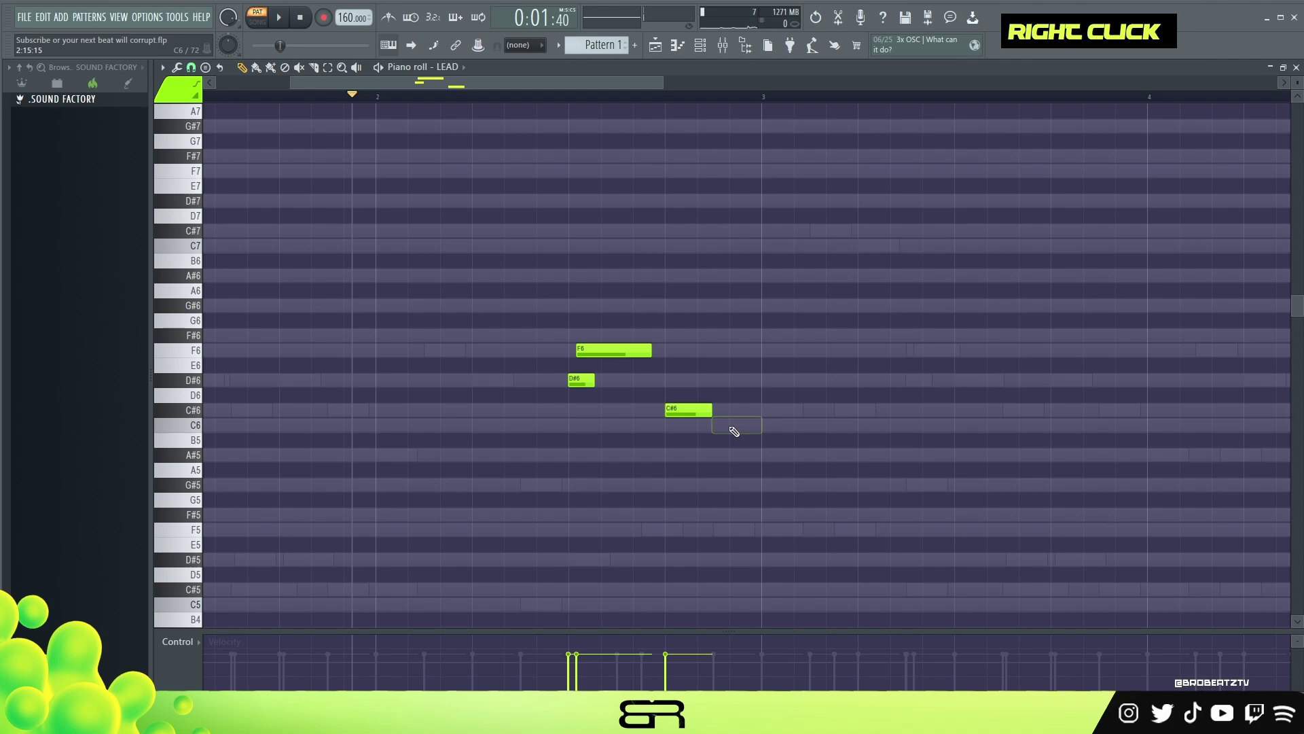
drag(755, 468, 844, 486)
key(space)
key(space)
key(space)
Shorten the opening D#6 and the C#6 of the LEAD phrase in bar 2, and listen
drag(768, 426, 700, 410)
key(ctrl+z)
key(space)
key(space)
drag(593, 382, 587, 382)
key(space)
Extend the F6 up to the C#6, fine-tune the C6 and C#6 lengths, and play the LEAD phrase
drag(650, 355, 664, 356)
drag(775, 426, 774, 426)
key(space)
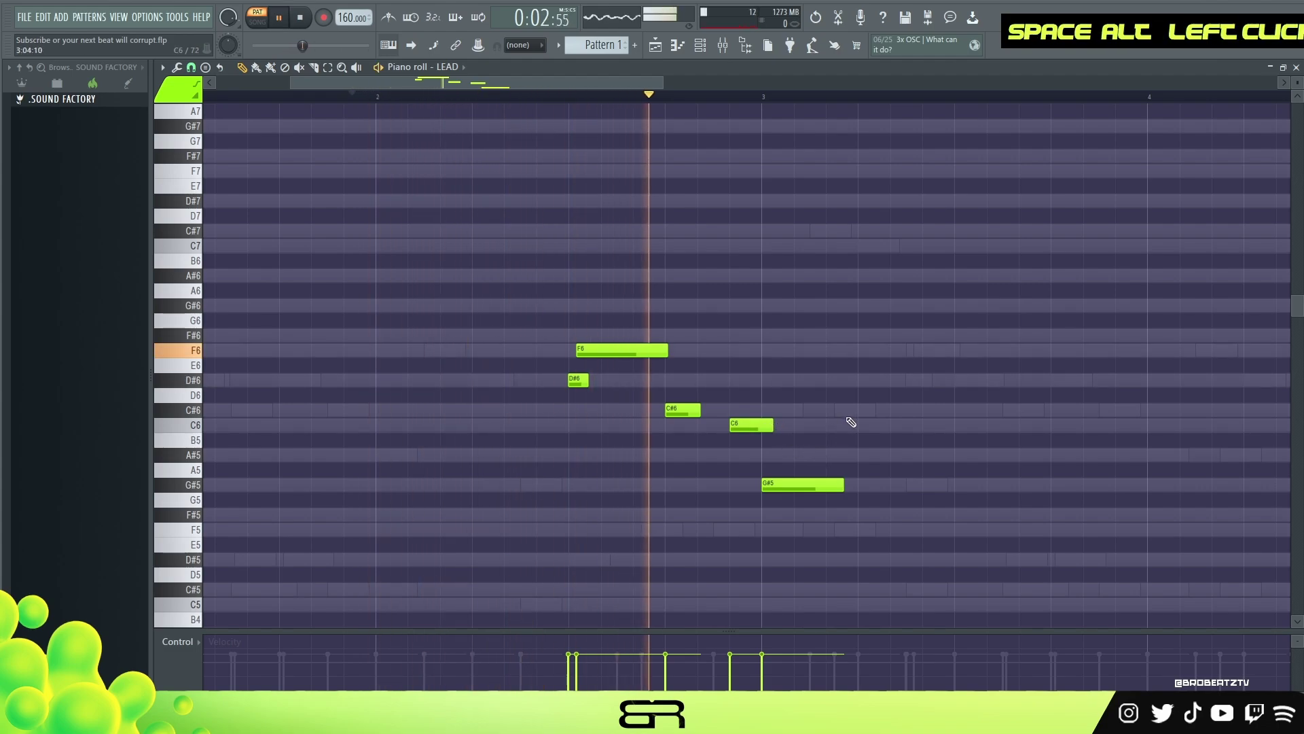
key(ctrl)
key(space)
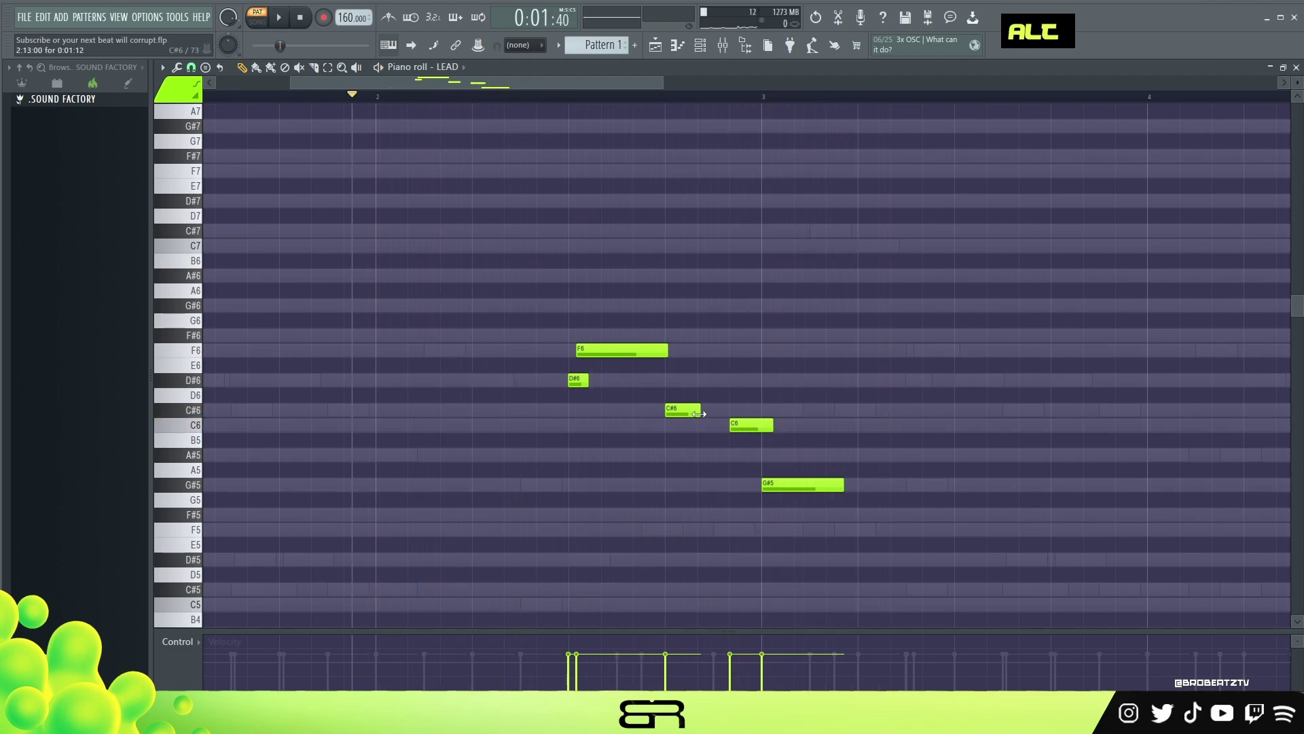
drag(699, 414, 702, 414)
Add an ascending G#5, A#5, C6, C#6 phrase at the end of bar 4 in the LEAD channel
scroll(598, 99, down, 3)
drag(610, 84, 661, 83)
drag(627, 483, 664, 483)
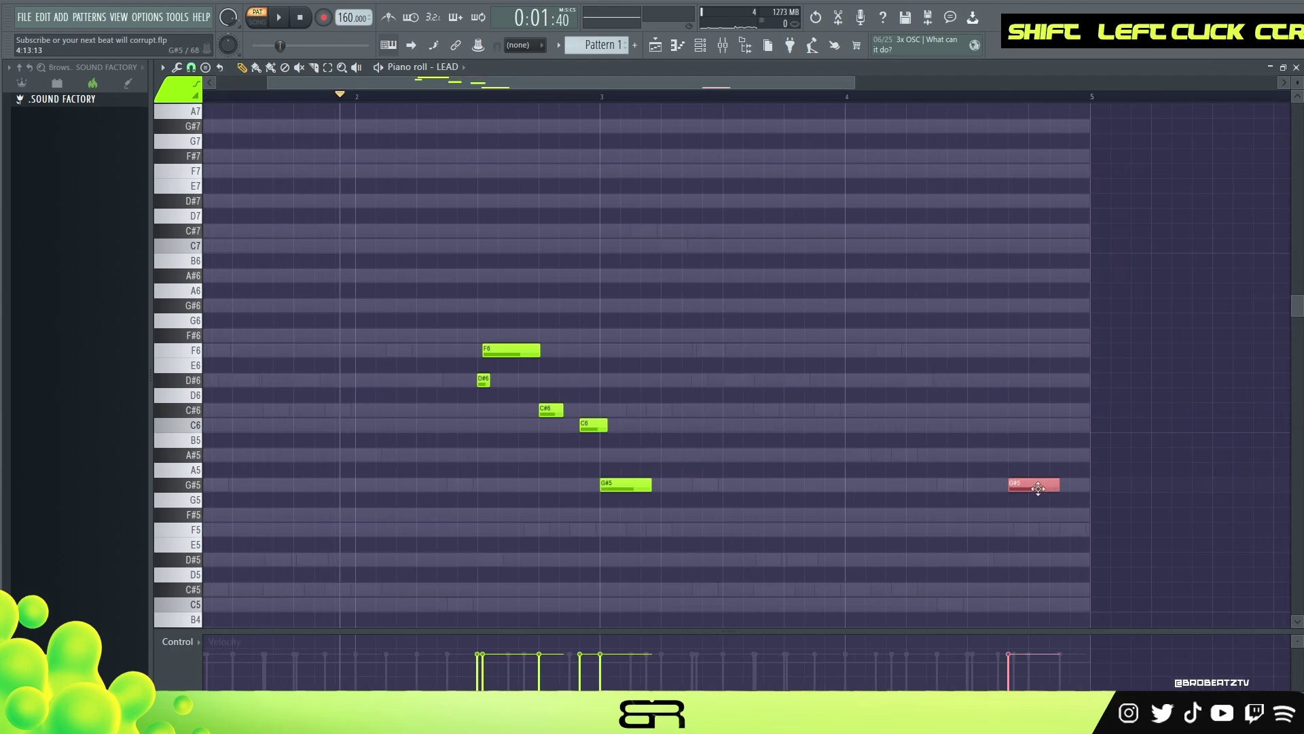
key(shift)
mouse_move(1014, 488)
mouse_down()
mouse_move(982, 489)
mouse_move(1033, 474)
mouse_up()
alt+click(978, 455)
drag(538, 401, 1086, 412)
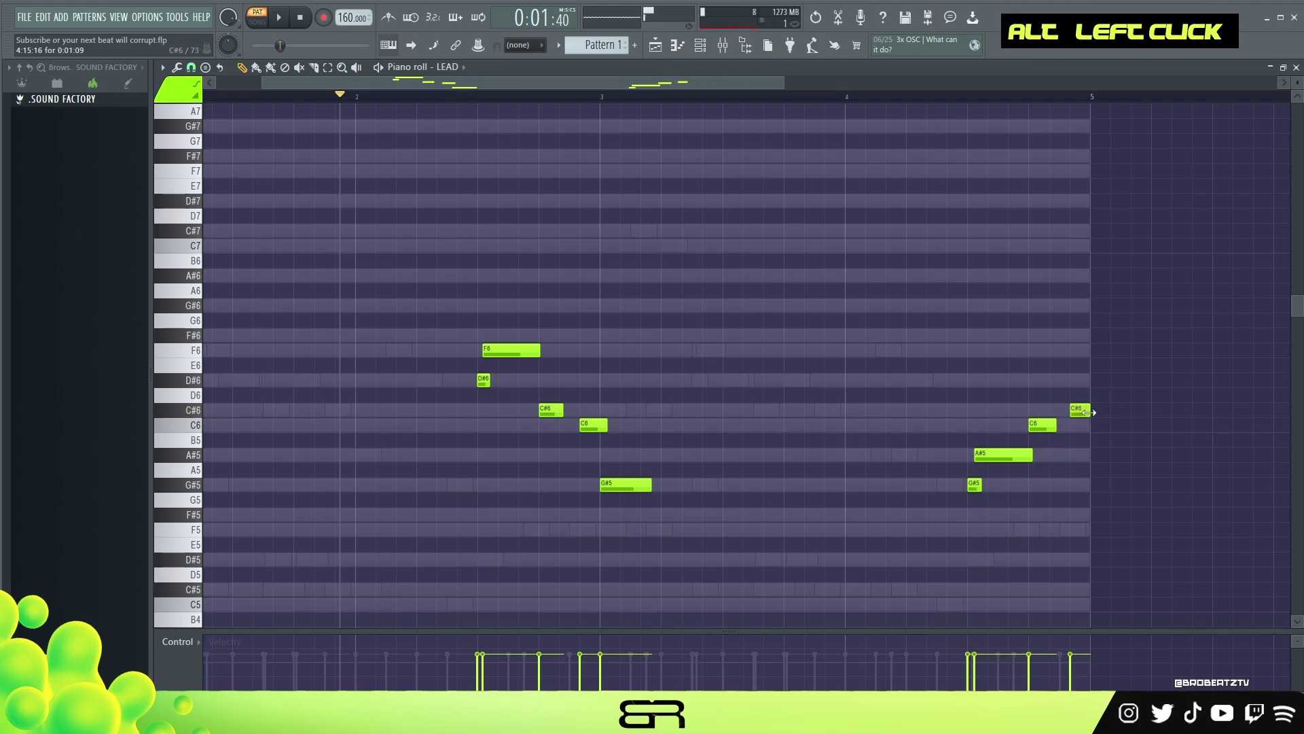
Play the full LEAD part and fine-tune the length of the last C#6 at the end of bar 4
key(space)
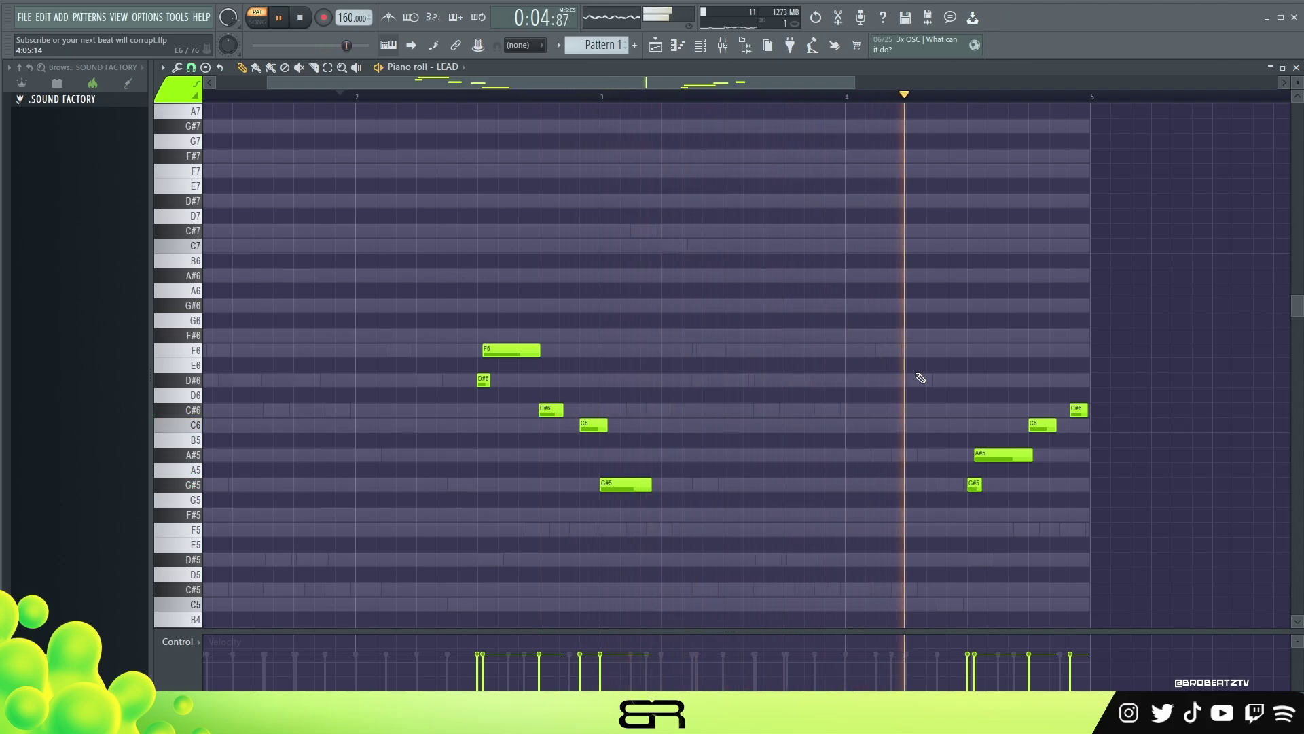
alt+click(1089, 412)
drag(1089, 411, 1091, 411)
key(space)
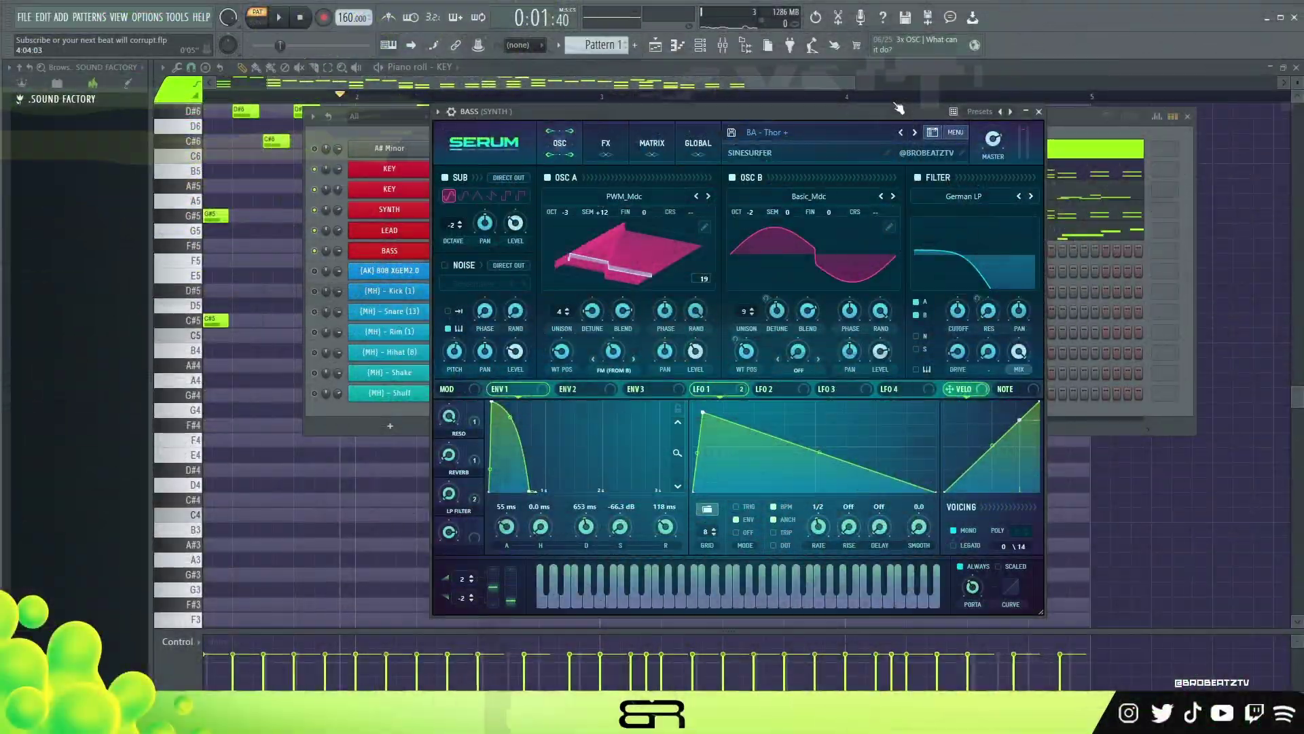
Audition the BA - Thor preset on the BASS channel with a few notes
key(n)
key(v)
key(c)
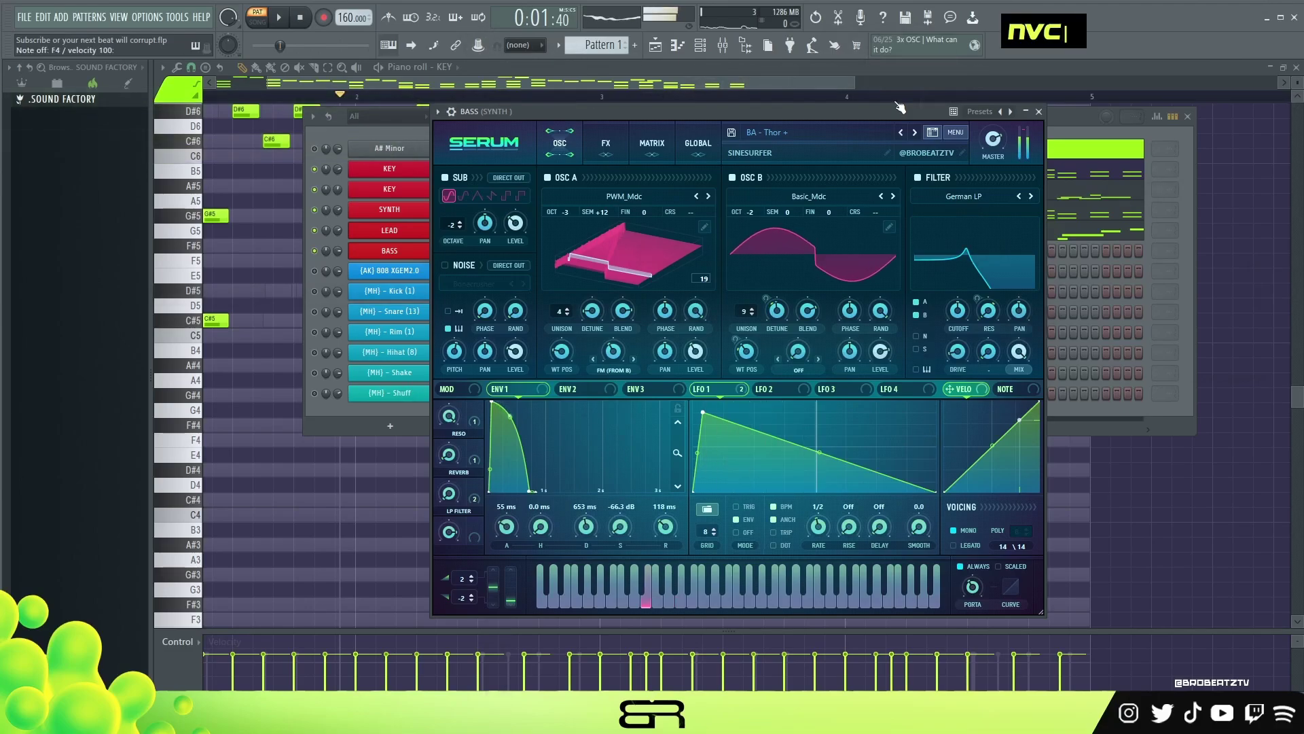
Copy the lowest chord notes A#4, C#5, F#4 and G#4 of bars 1 and 2 in KEY, and set the snap to 1/2 beat
right_click(266, 195)
drag(440, 87, 365, 85)
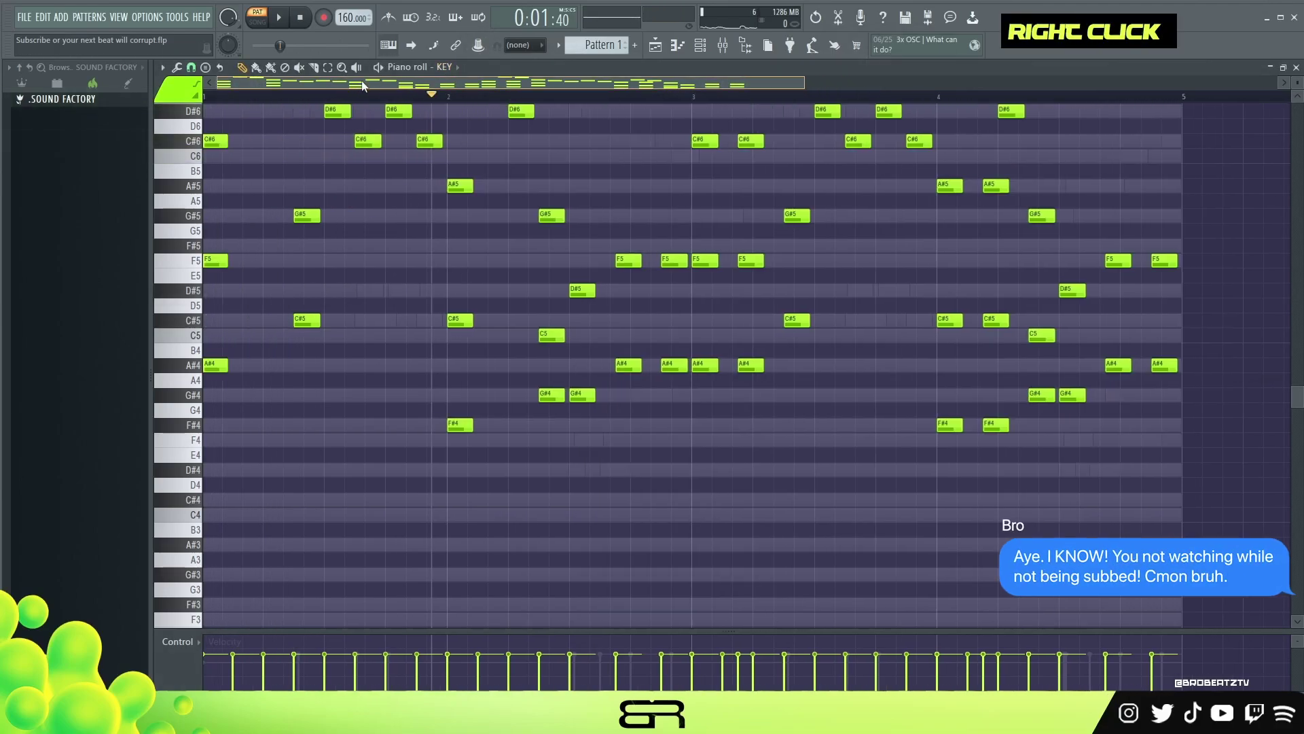
drag(261, 350, 212, 380)
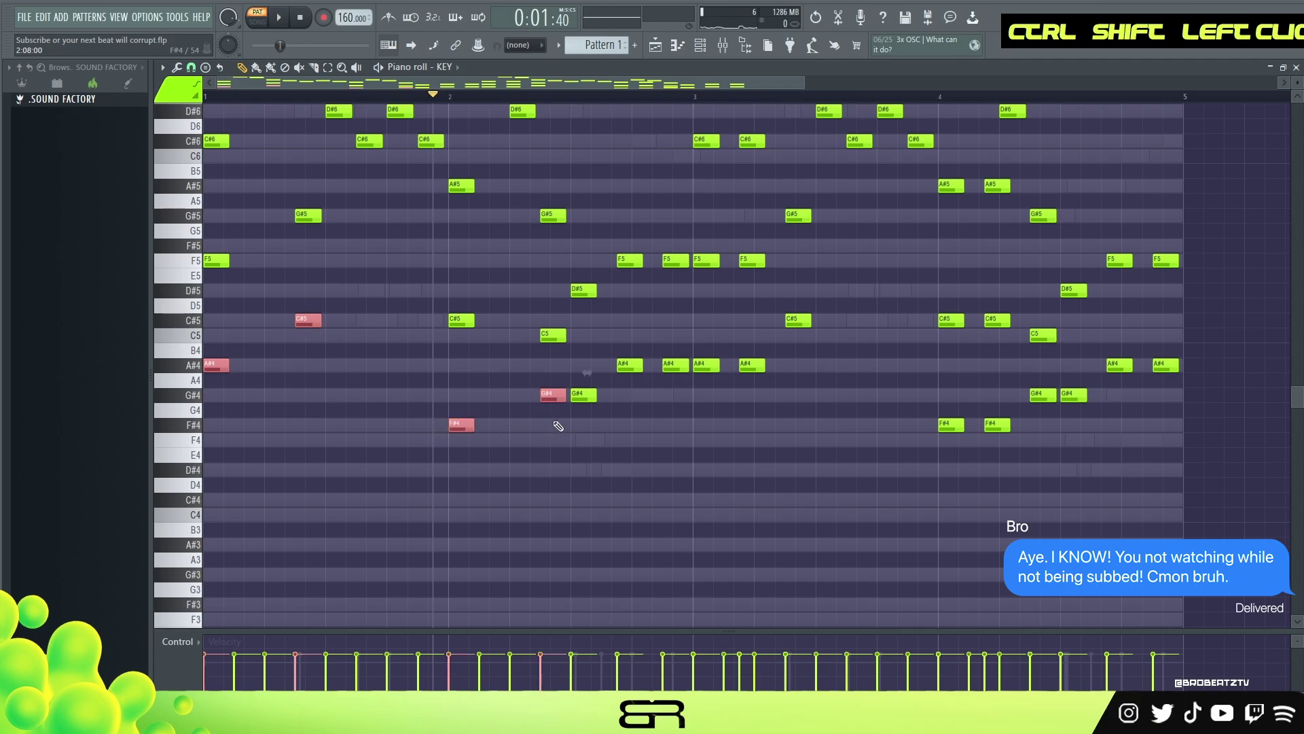
key(ctrl+c)
click(191, 67)
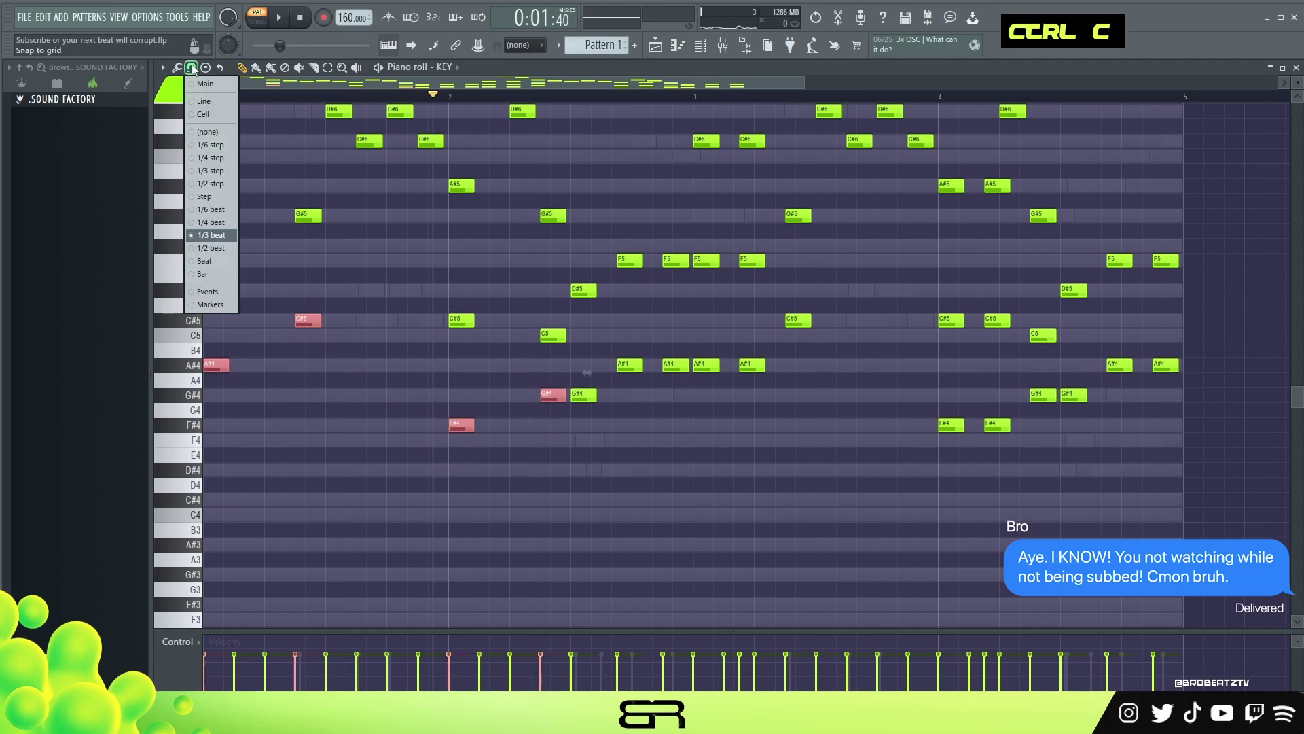
click(210, 247)
Paste the four copied root notes into the BASS channel's piano roll
click(700, 45)
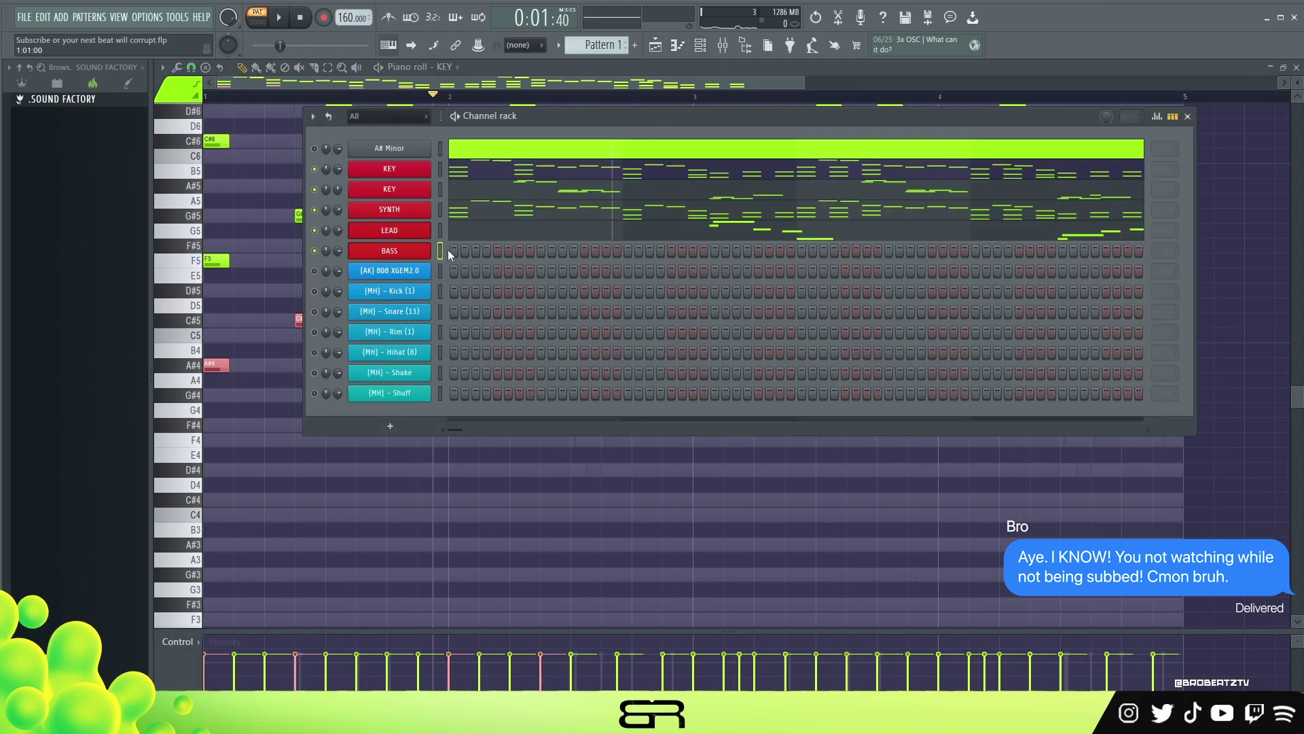
right_click(453, 250)
click(470, 254)
key(ctrl+v)
Lengthen the four selected BASS notes together and return the playback position to the start of bar 1
alt+click(323, 322)
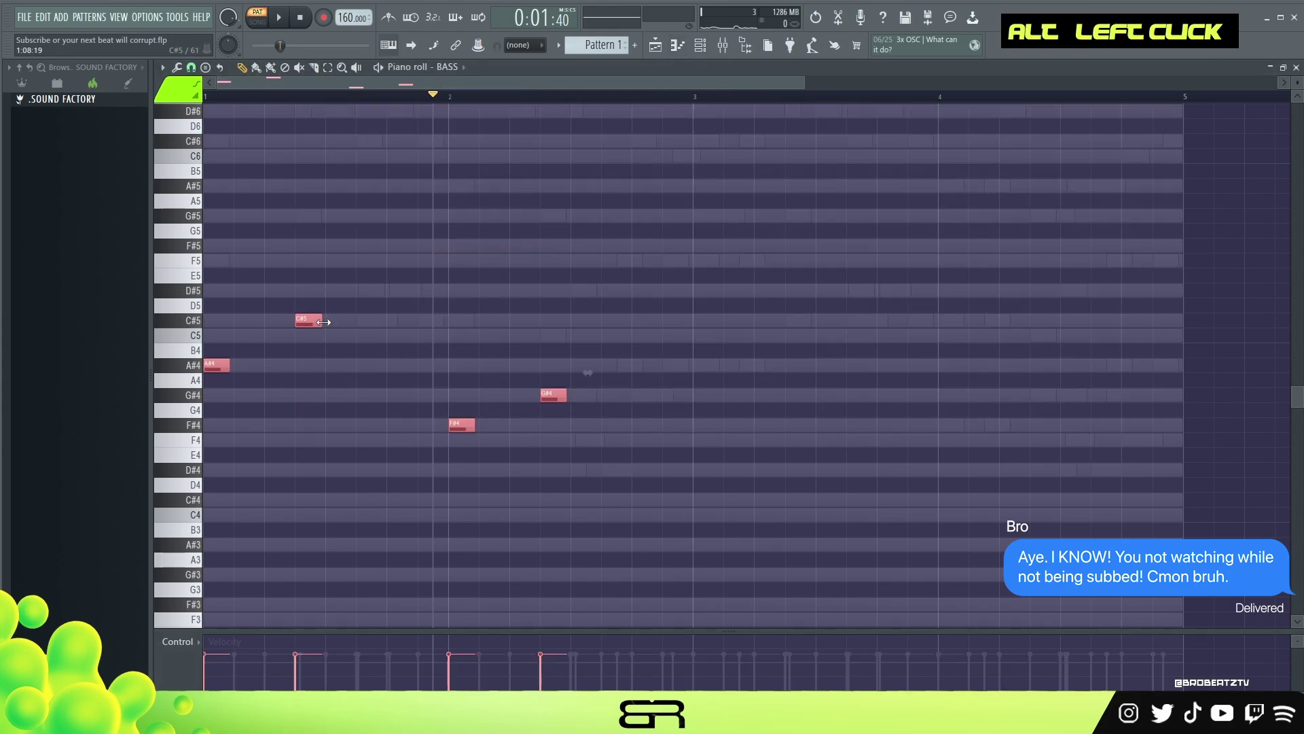
drag(345, 326, 344, 327)
click(206, 96)
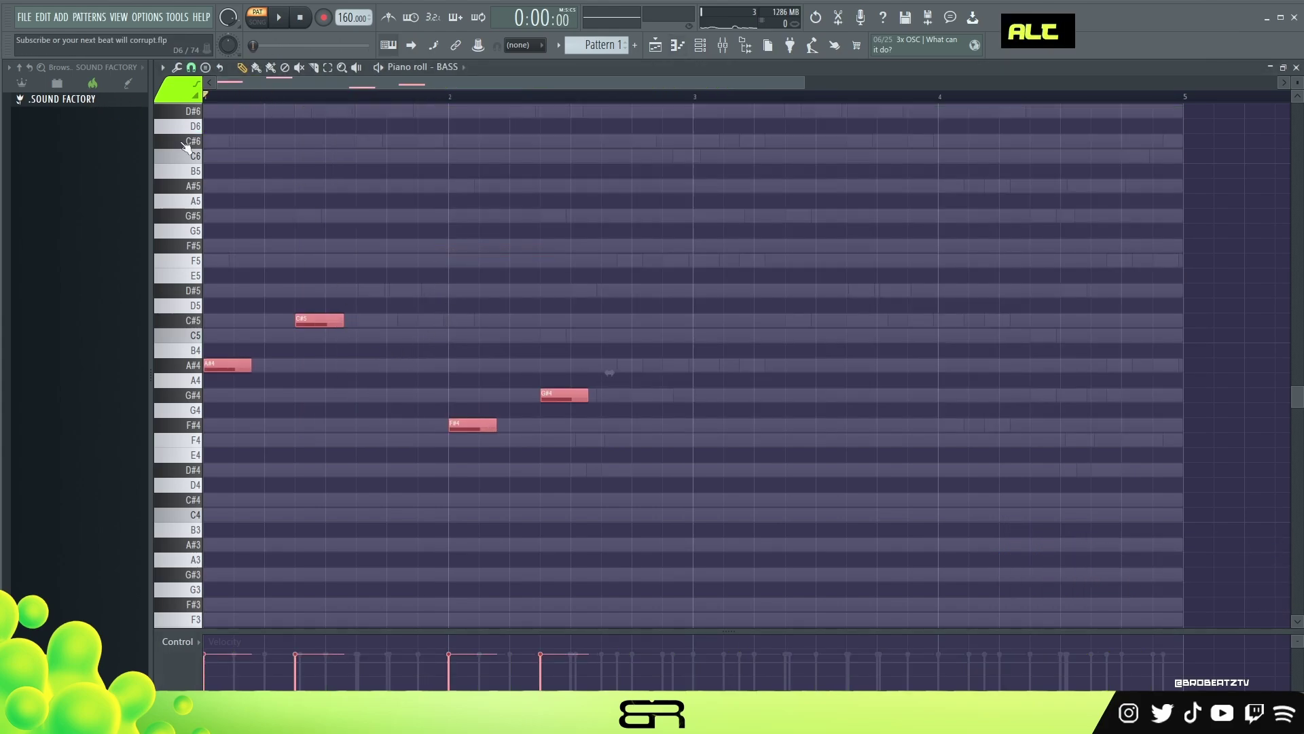
Make the BASS notes legato and extend the last G#4 to the end of bar 2
key(ctrl+l)
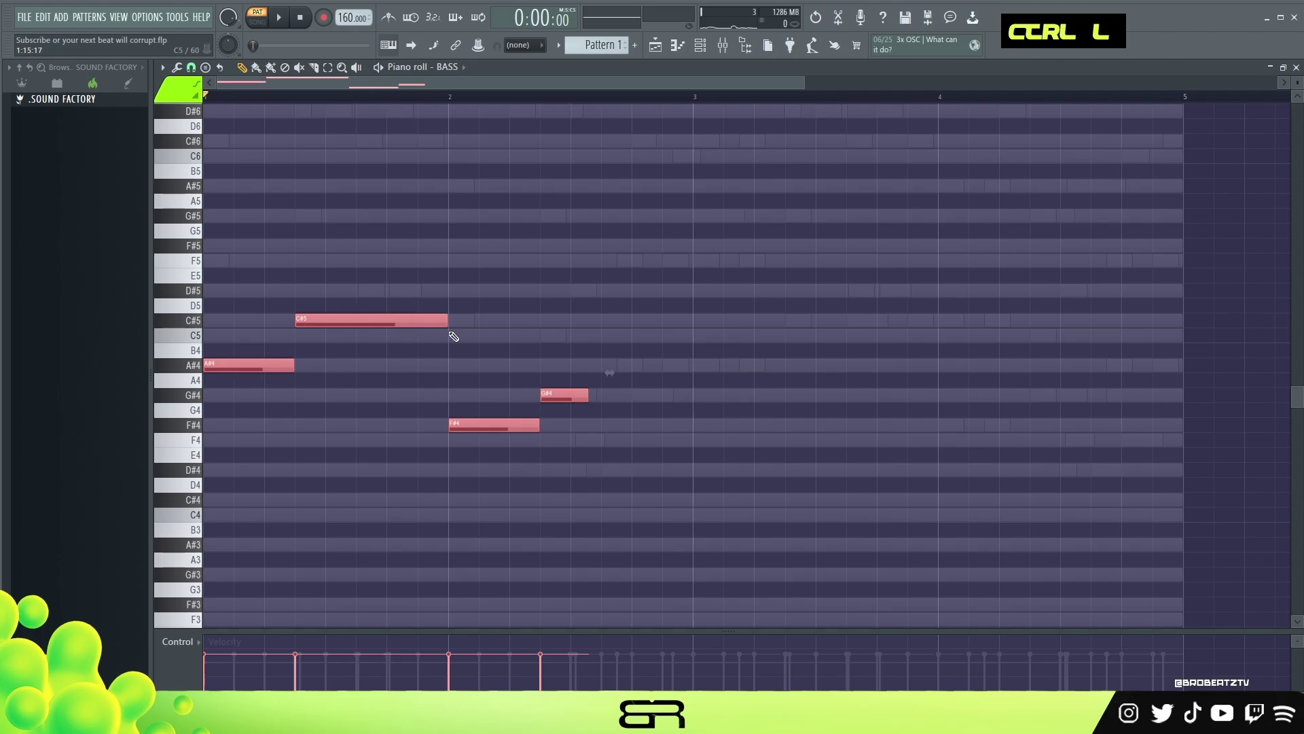
drag(572, 390, 573, 413)
key(ctrl+2)
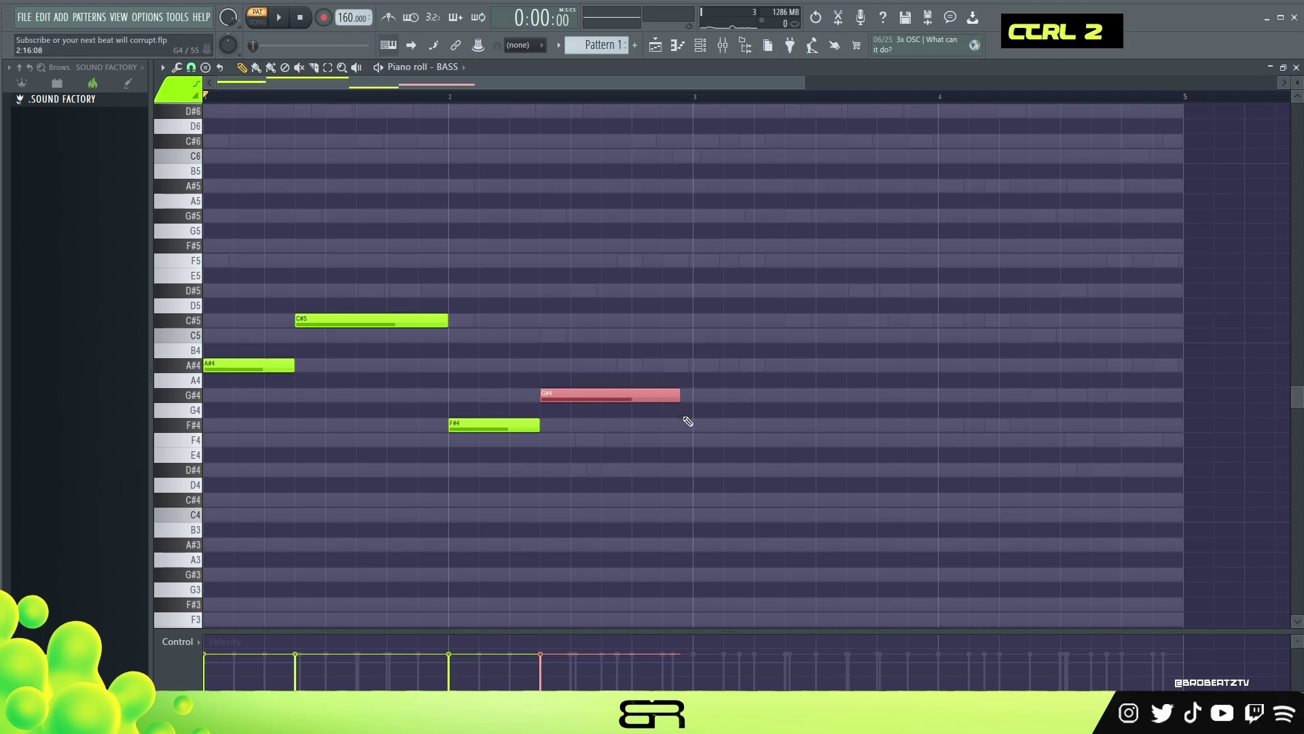
Duplicate the four BASS notes into bars 3 and 4 and play the pattern briefly
key(ctrl+a)
drag(277, 364, 707, 384)
right_click(698, 279)
key(space)
key(space)
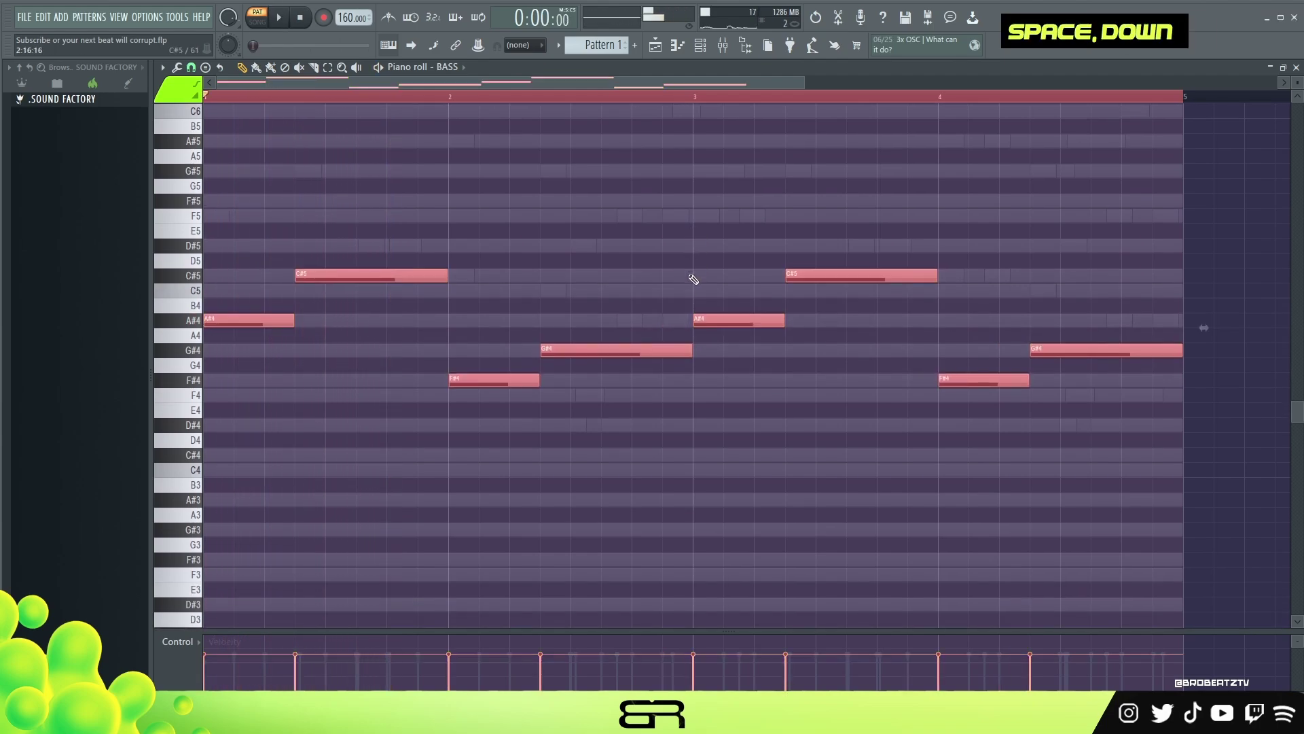
Compare the bassline at both octaves during playback and leave all BASS notes one octave lower
key(ctrl+Down)
key(space)
key(ctrl+Up)
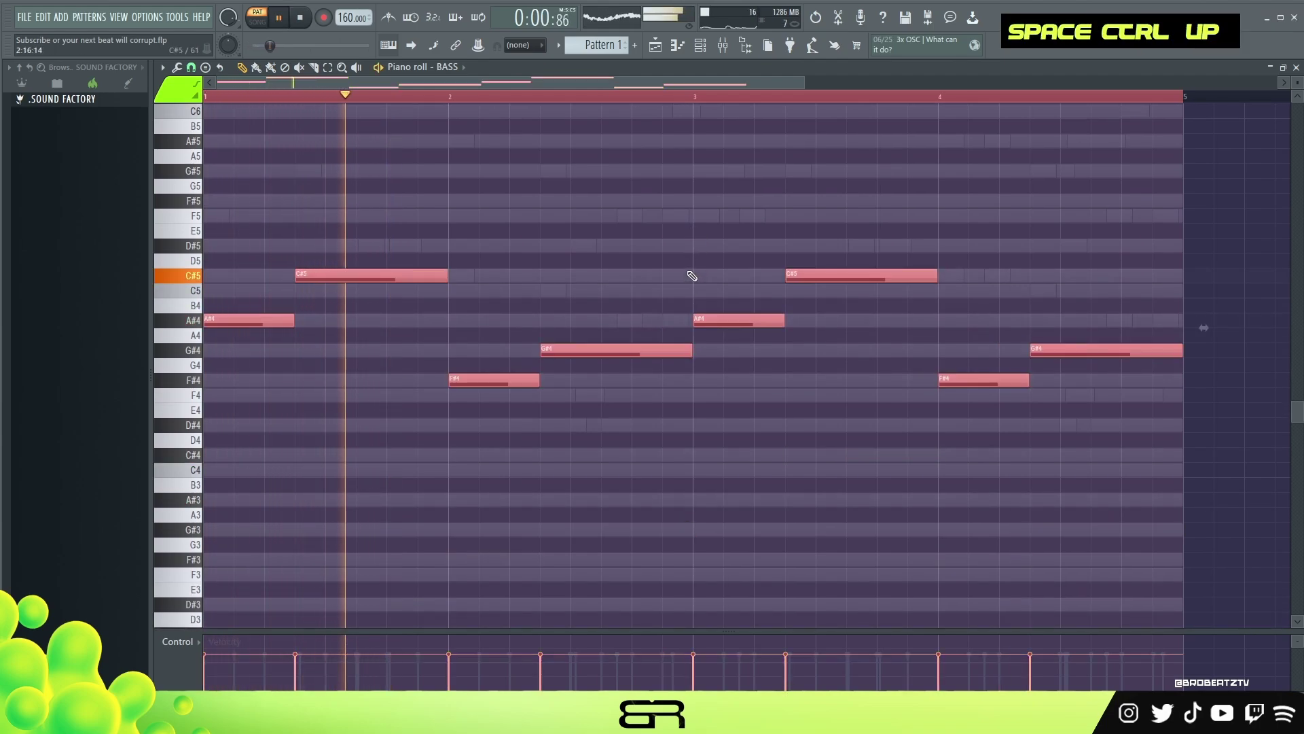
key(space)
key(space)
key(ctrl+Down)
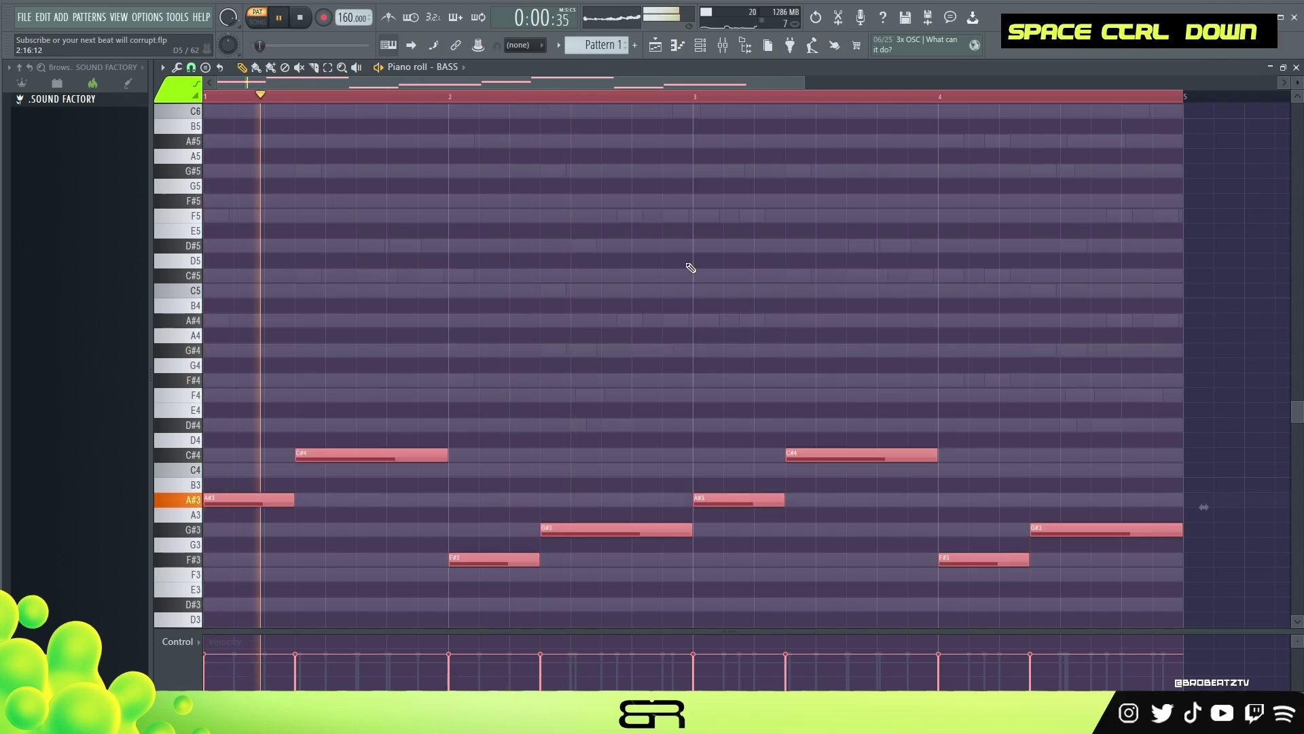
Raise the velocity of all BASS notes slightly
ctrl+right_click(690, 269)
right_click(686, 277)
scroll(687, 277, up, 1)
alt+scroll(684, 279, up, 2)
key(space)
alt+scroll(664, 378, up, 1)
Move the F# and G# notes in bars 2 and 4 up one octave to F#4 and G#4, and play the bassline
ctrl+click(1179, 375)
ctrl+shift+drag(1180, 375, 946, 465)
key(ctrl+Up)
key(space)
right_click(1012, 494)
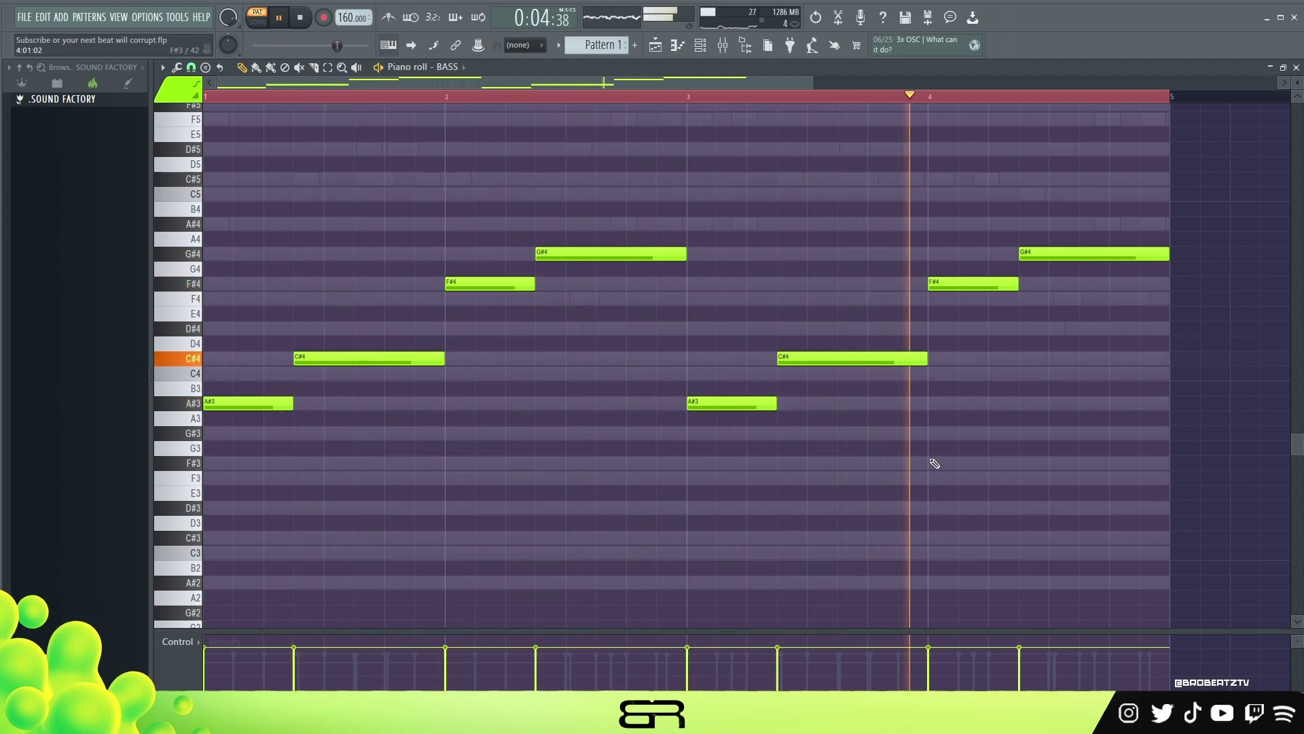
Try the A# and C# notes of bars 1 and 3 one octave higher, at A#4 and C#5, during playback
key(ctrl)
ctrl+drag(921, 362, 679, 408)
ctrl+shift+drag(428, 337, 272, 411)
key(ctrl+Up)
key(space)
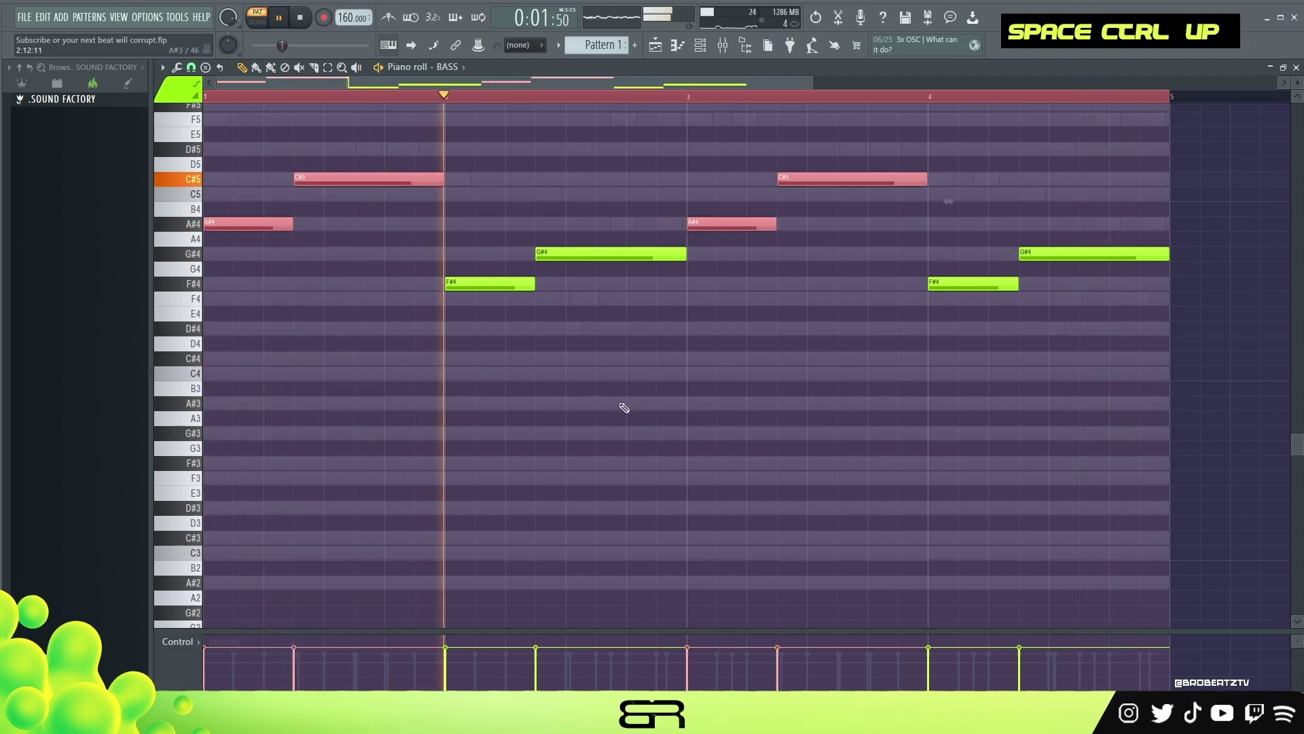
scroll(682, 417, up, 3)
scroll(682, 417, up, 1)
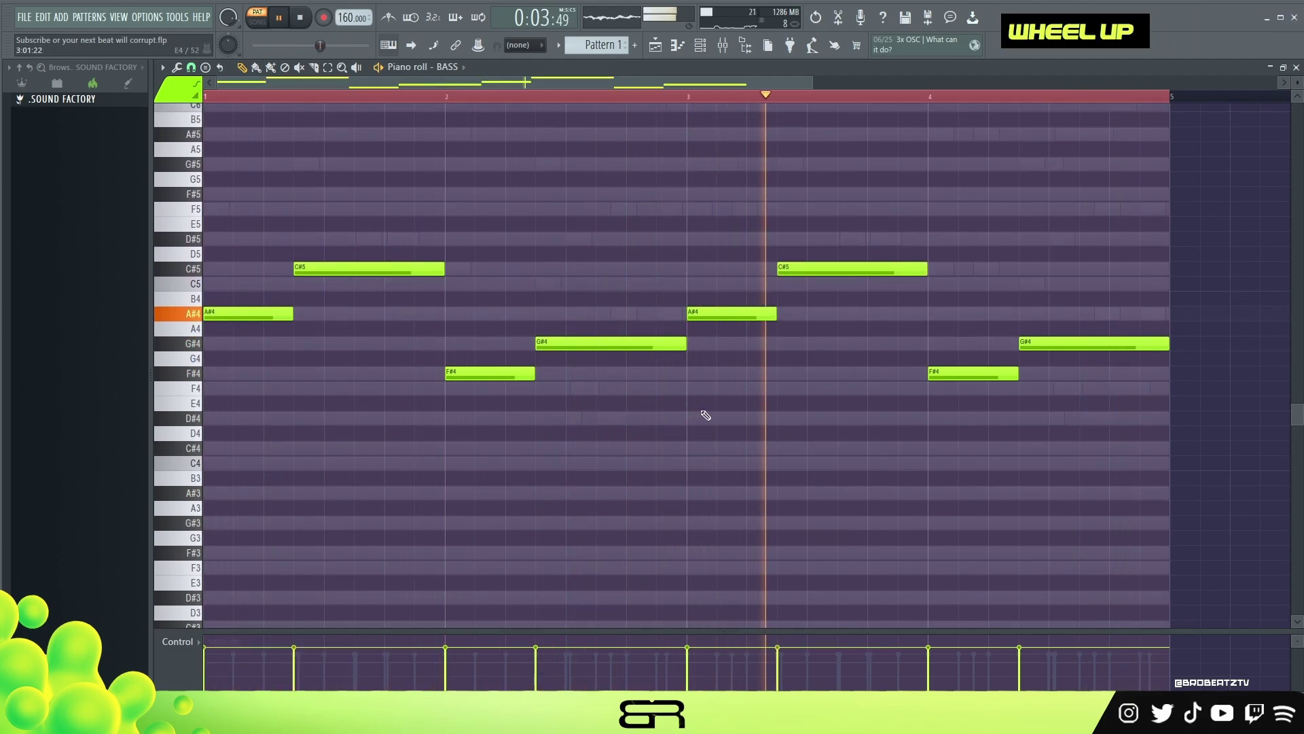
Move the A# and C# notes of bars 1 and 3 back down an octave to A#3 and C#4
ctrl+drag(829, 251, 679, 323)
ctrl+shift+drag(407, 256, 285, 323)
key(space)
key(ctrl+Down)
right_click(604, 228)
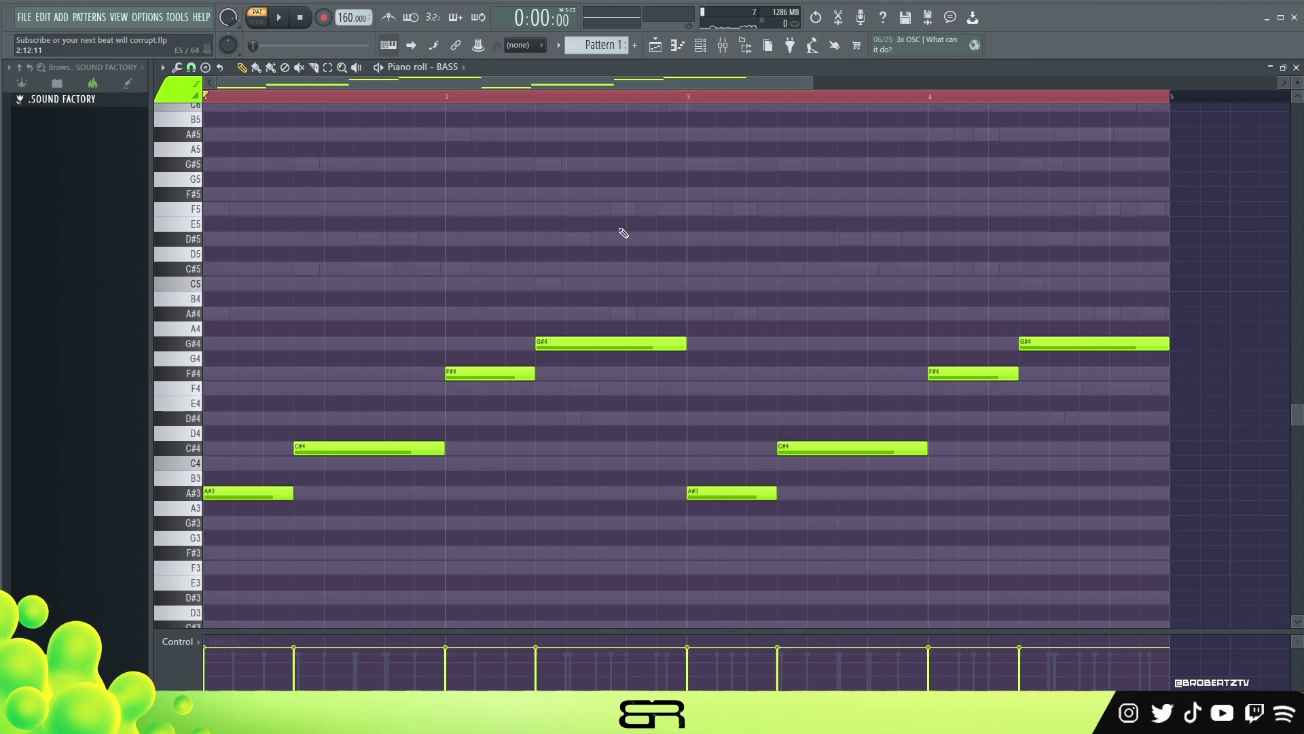
Copy the root notes A#4, C#5, F#4 and G#4 of bars 1 and 2 from the KEY piano roll
click(707, 53)
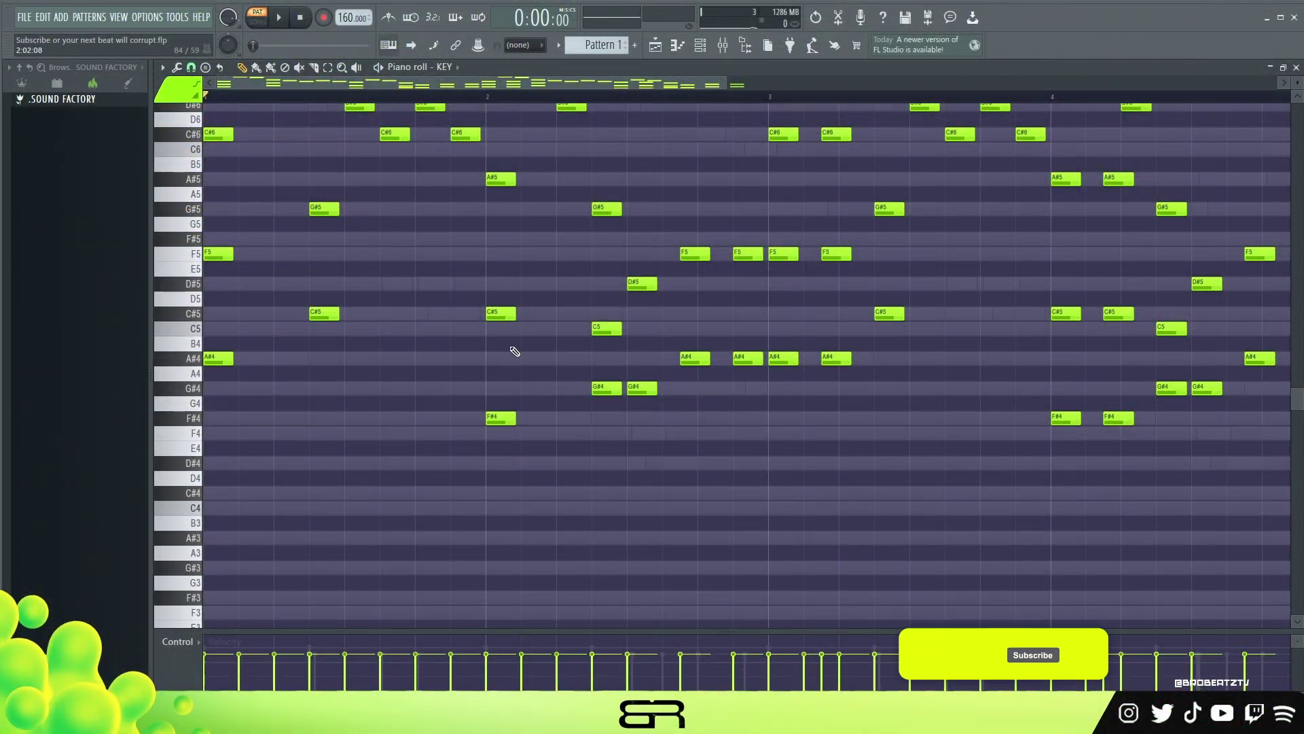
ctrl+click(218, 358)
ctrl+shift+click(324, 313)
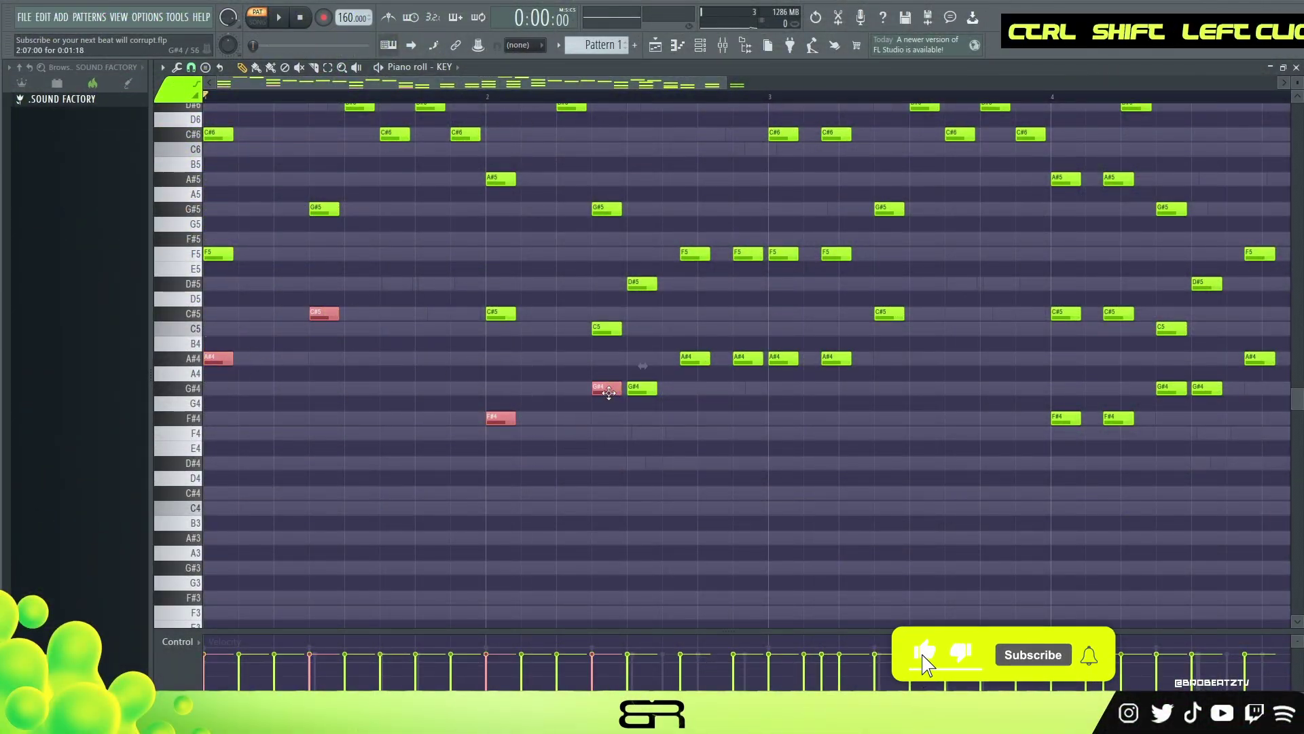
key(ctrl+c)
Paste the four root notes into the piano roll of the (AK) 808 XGEM2.0 channel
click(707, 51)
right_click(407, 270)
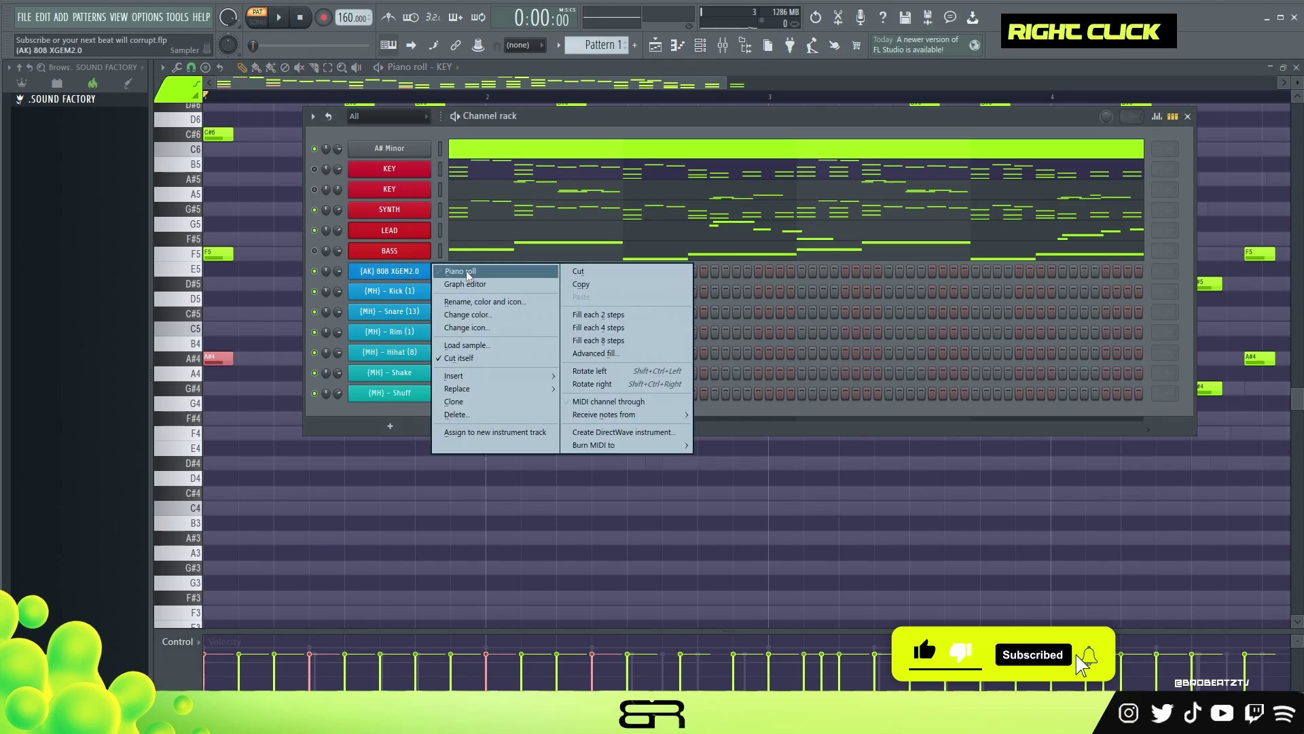
click(464, 270)
key(ctrl+v)
right_click(346, 372)
Raise the 808 notes to full velocity and transpose them up one octave
key(ctrl+a)
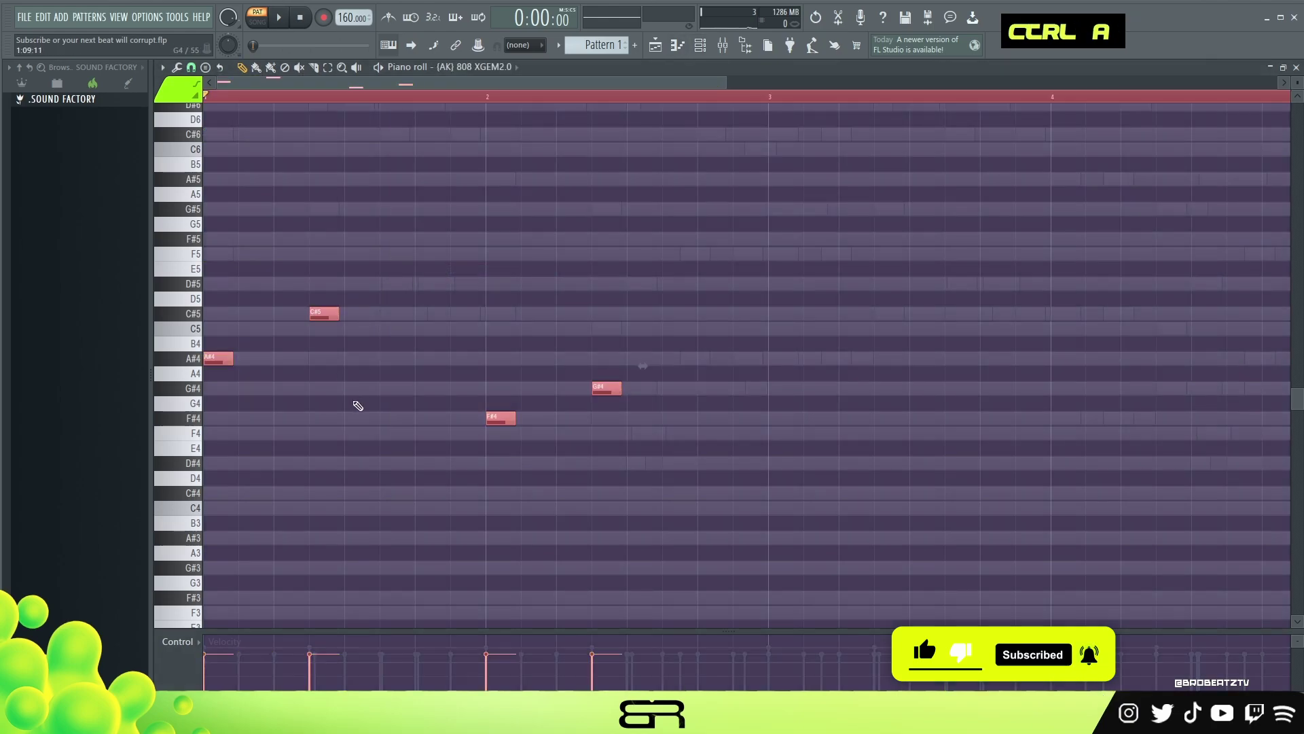
alt+scroll(350, 402, up, 3)
key(space)
key(space)
key(ctrl+a)
key(ctrl+Up)
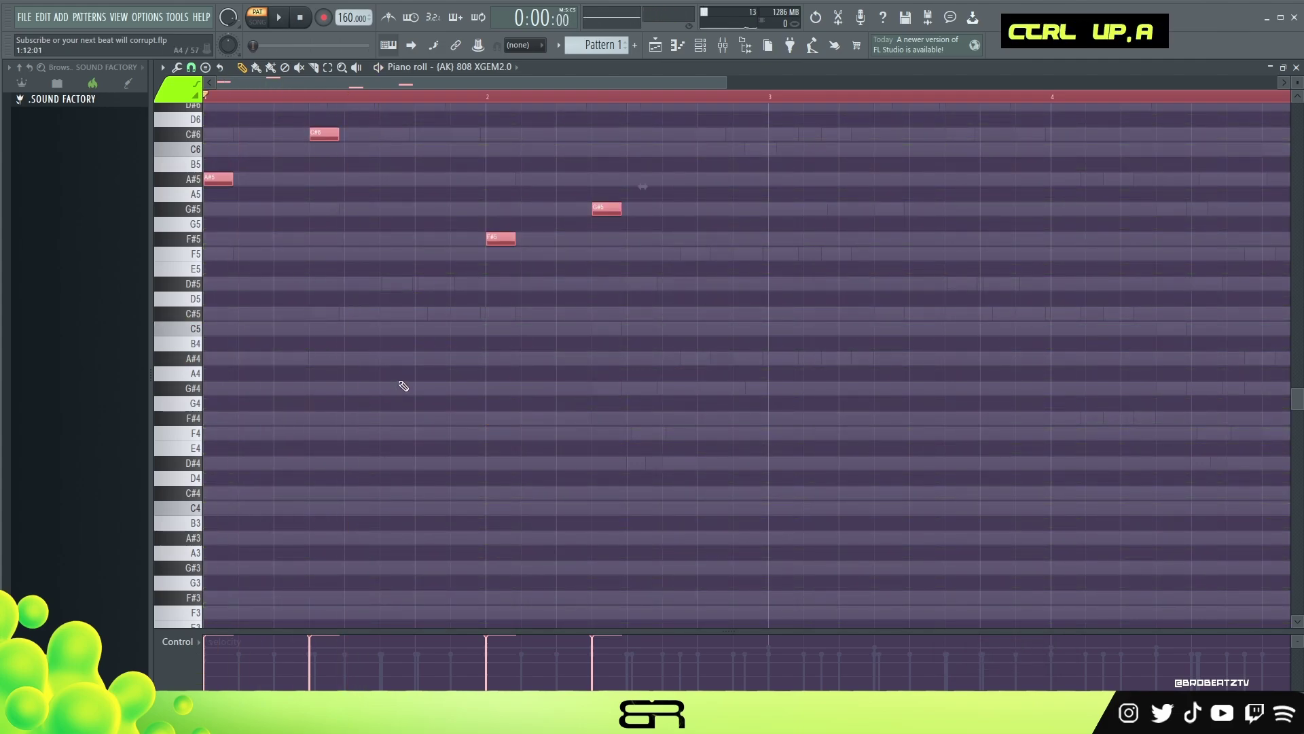
scroll(448, 387, up, 3)
right_click(405, 359)
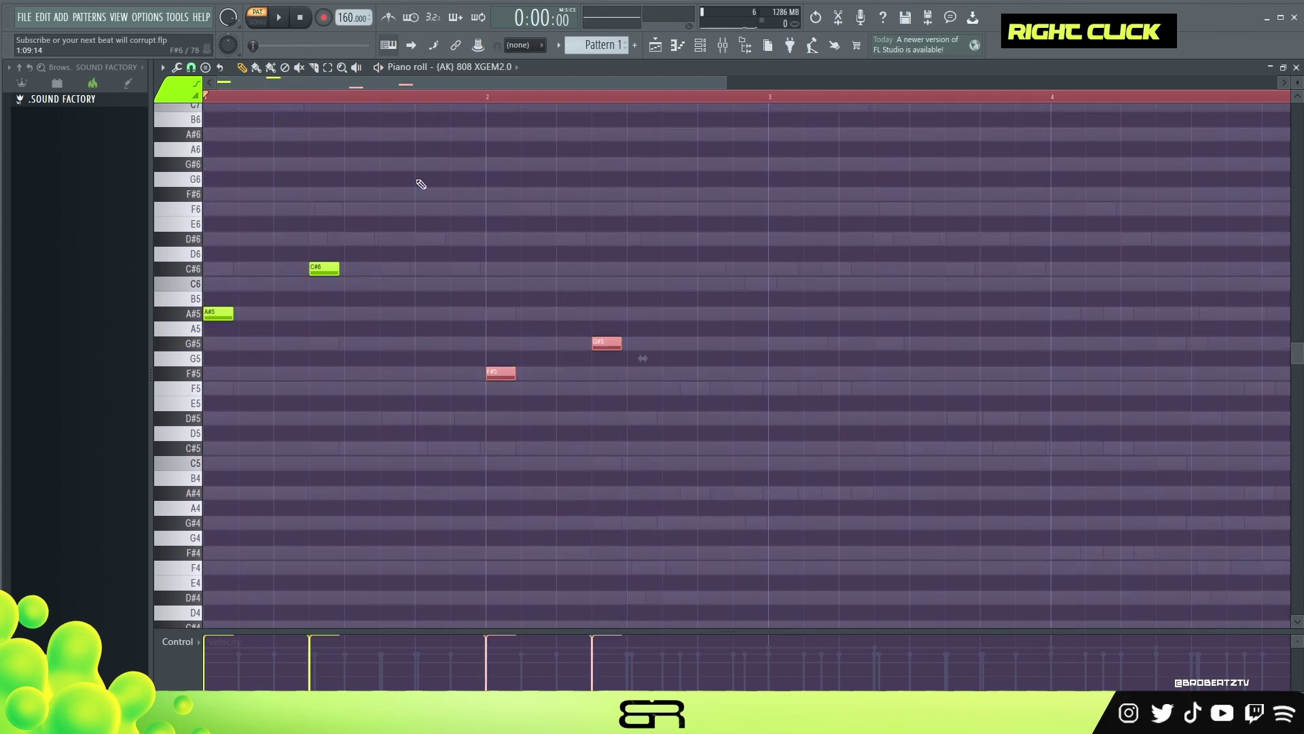
Examine the notes of the first two chords in the KEY piano roll and return to the 808 piano roll
click(701, 45)
click(519, 209)
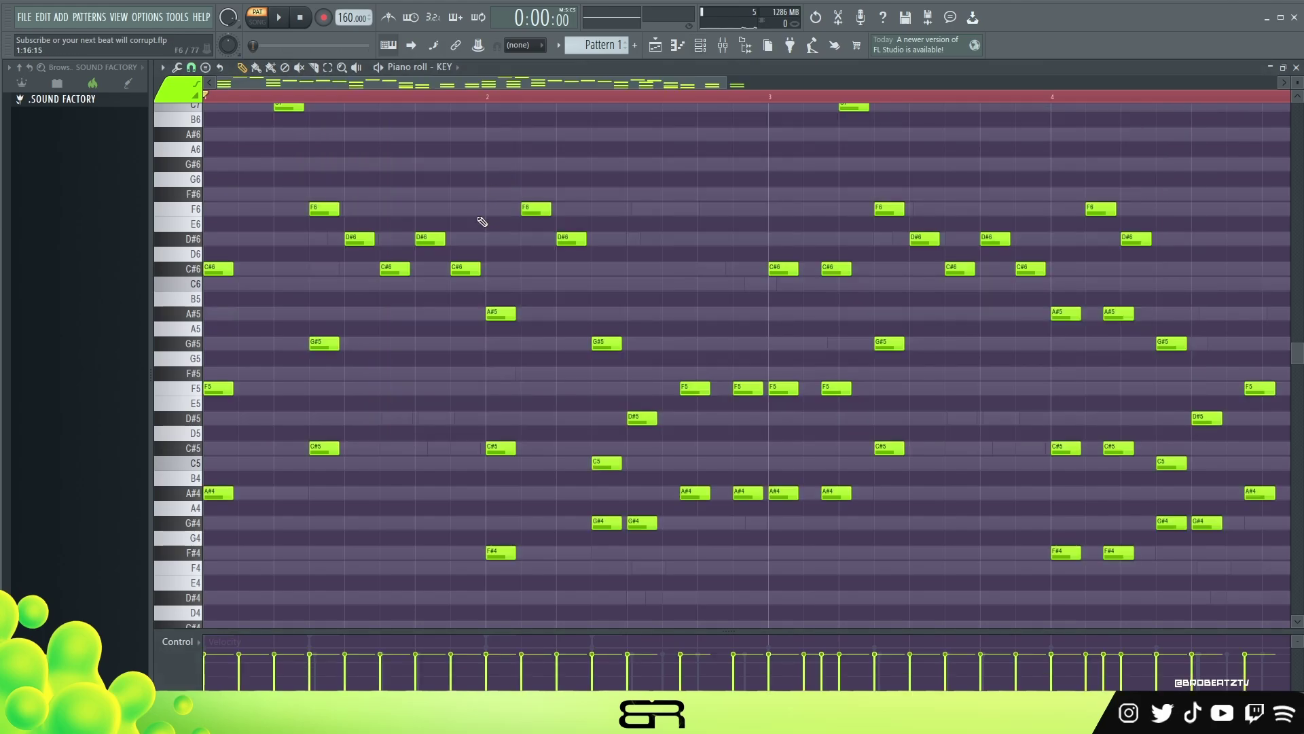
scroll(311, 292, down, 1)
drag(238, 334, 204, 457)
drag(348, 290, 307, 411)
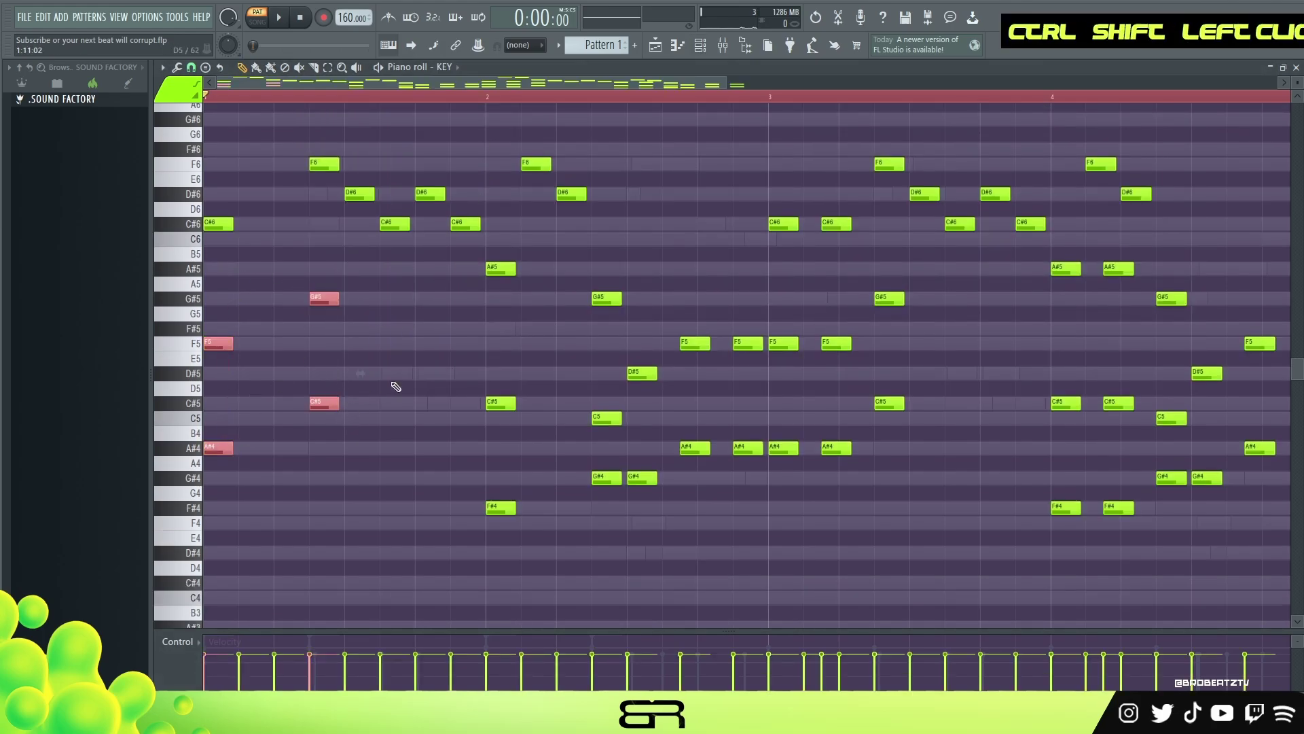
right_click(511, 452)
click(701, 46)
click(518, 216)
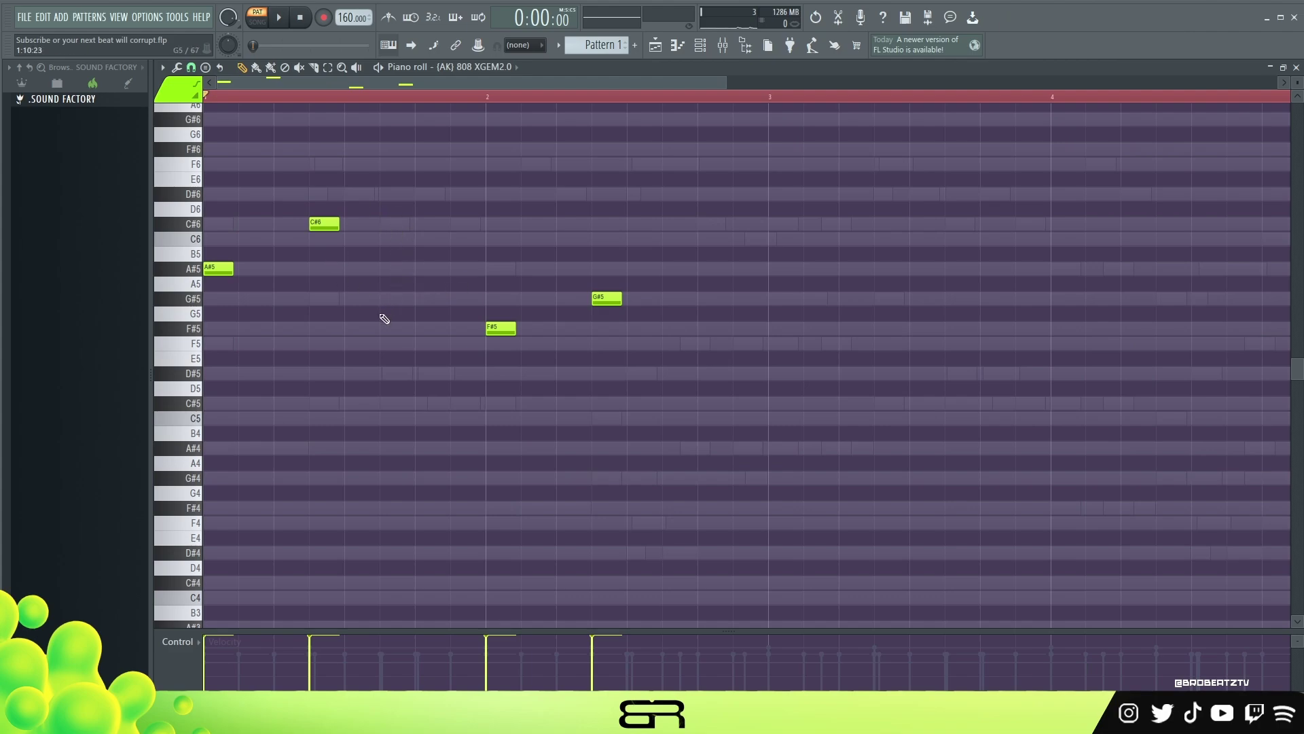
Move the 808's C#6 to C#5 on step 15 of bar 1, shift F#5 and G#5 to steps 5 and 11 of bar 2, and listen
ctrl+click(324, 224)
key(ctrl+Down)
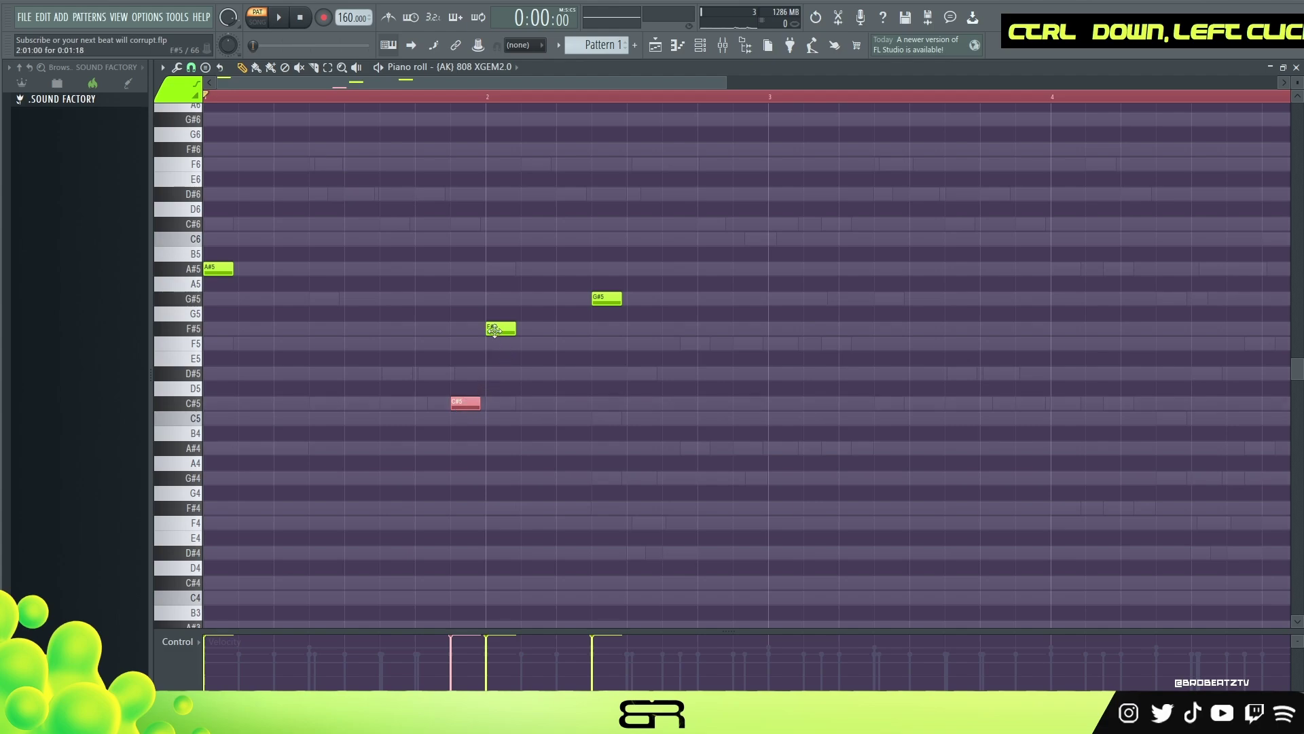
drag(493, 331, 538, 331)
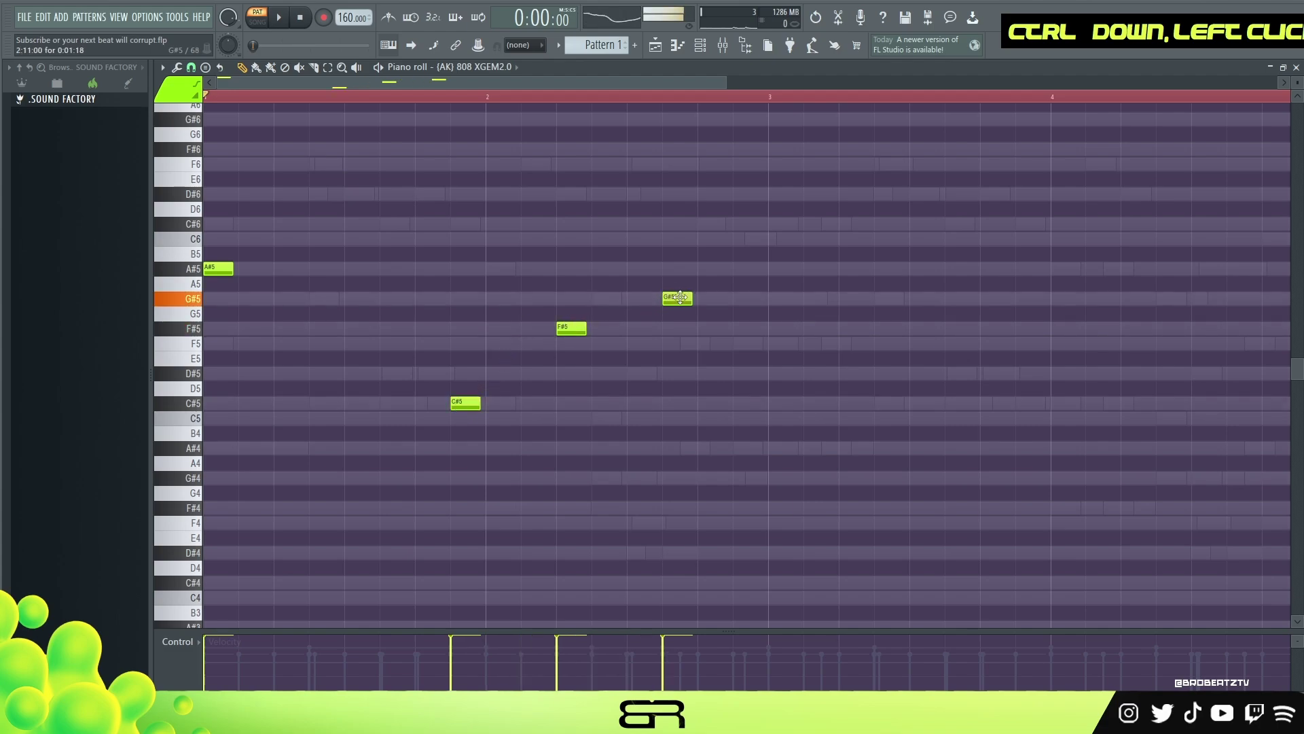
key(space)
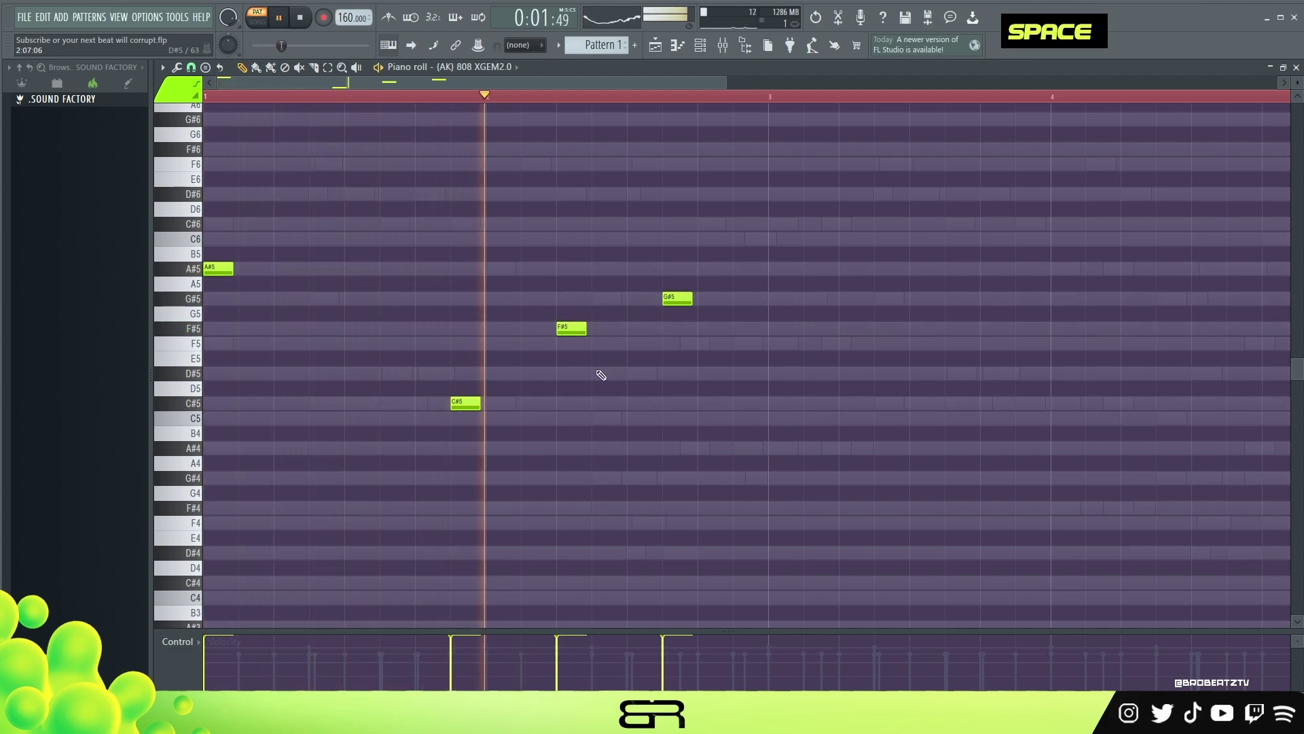
key(space)
key(space)
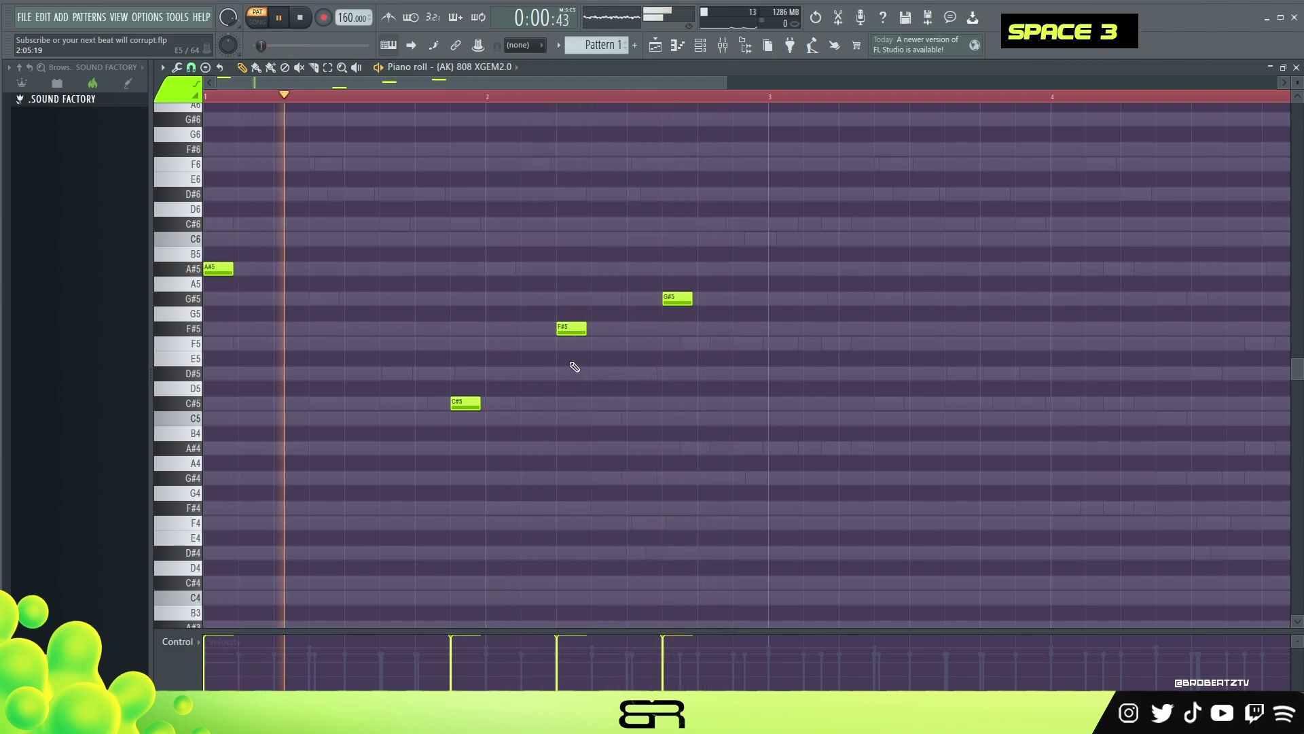
right_click(599, 403)
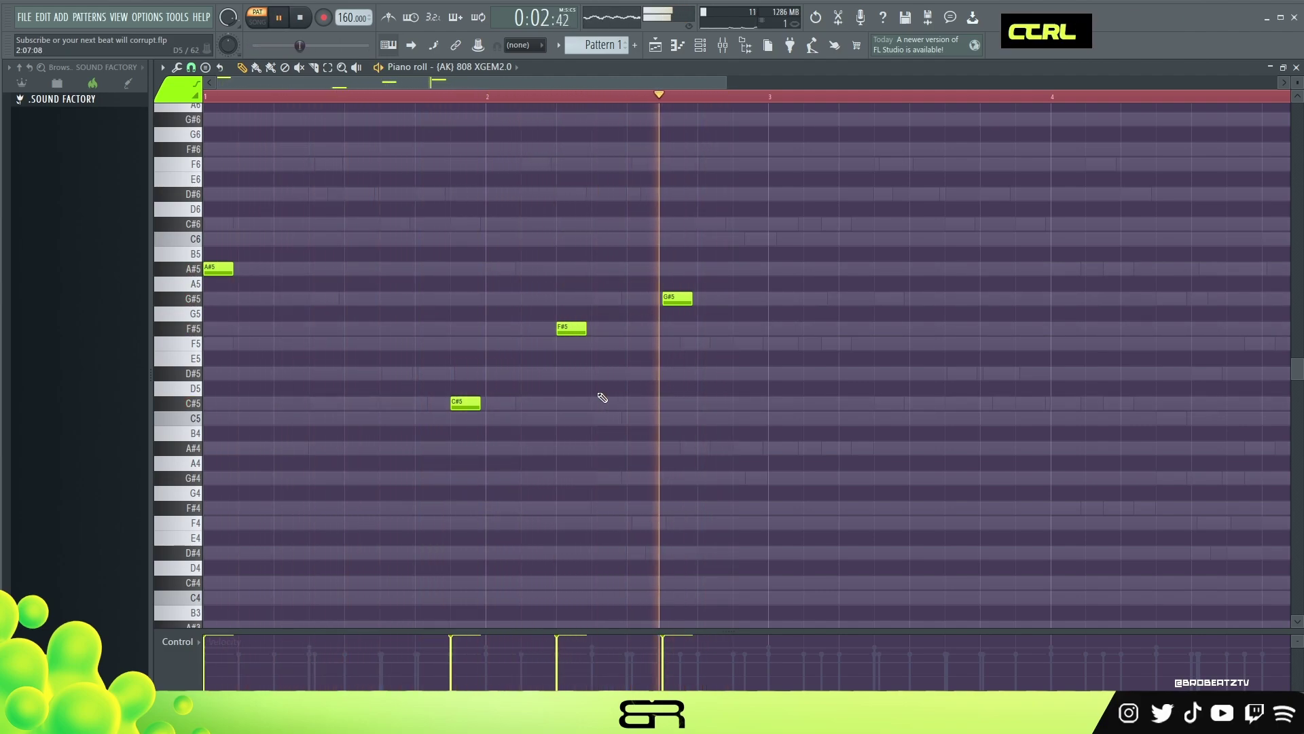
Stop playback and duplicate the four 808 notes into bars 3 and 4
key(ctrl+space)
key(ctrl+a)
shift+drag(216, 270, 780, 300)
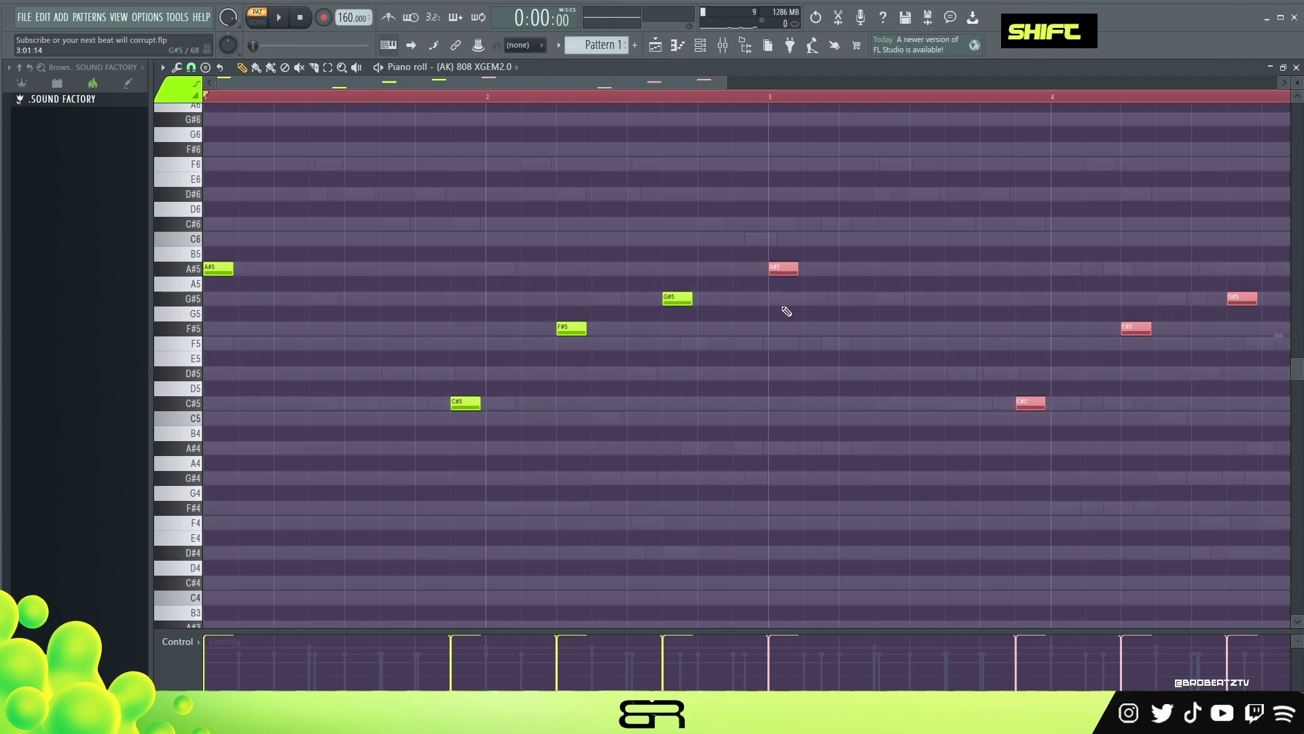
right_click(805, 321)
Add a copy of the 808's C#5 on step 7 of bar 3 and play the pattern
ctrl+click(1029, 402)
shift+drag(1019, 404, 877, 422)
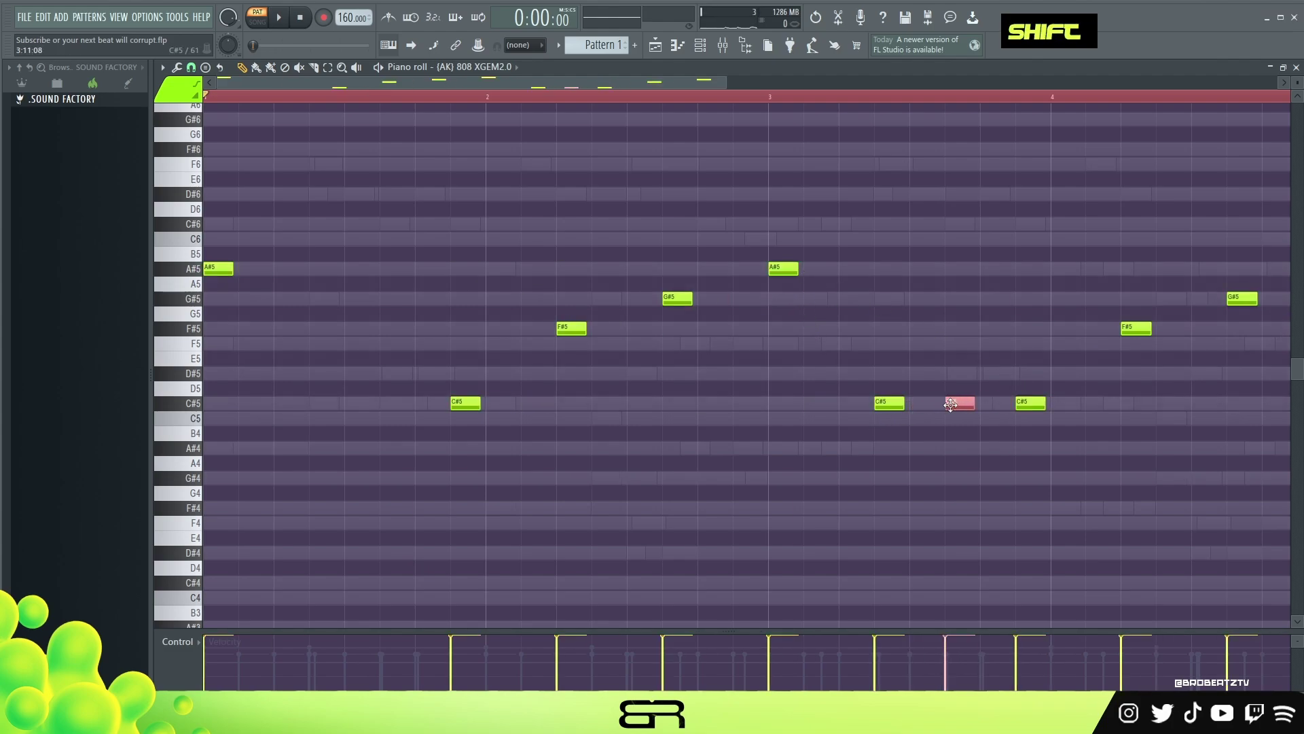
shift+right_click(958, 404)
key(space)
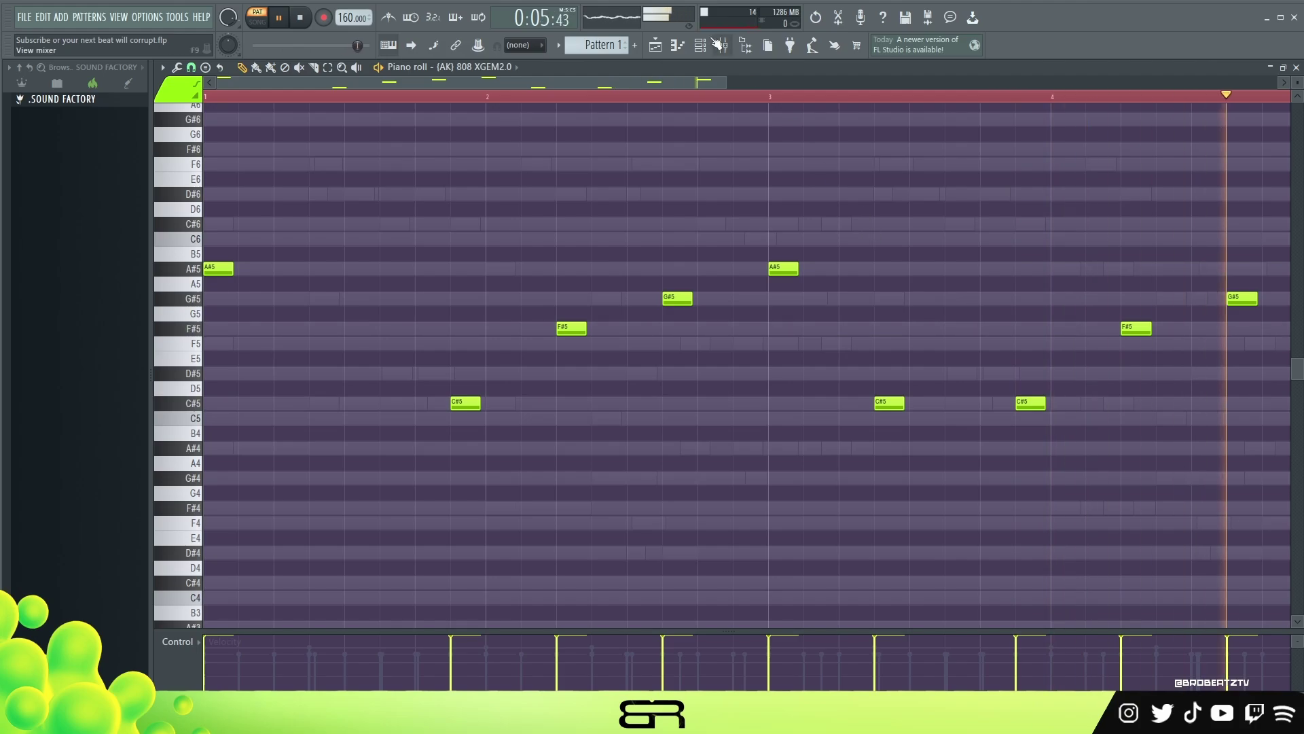
key(space)
Copy the 808 channel's notes and paste them into the (MH) - Kick (1) channel
key(F6)
right_click(428, 271)
click(579, 285)
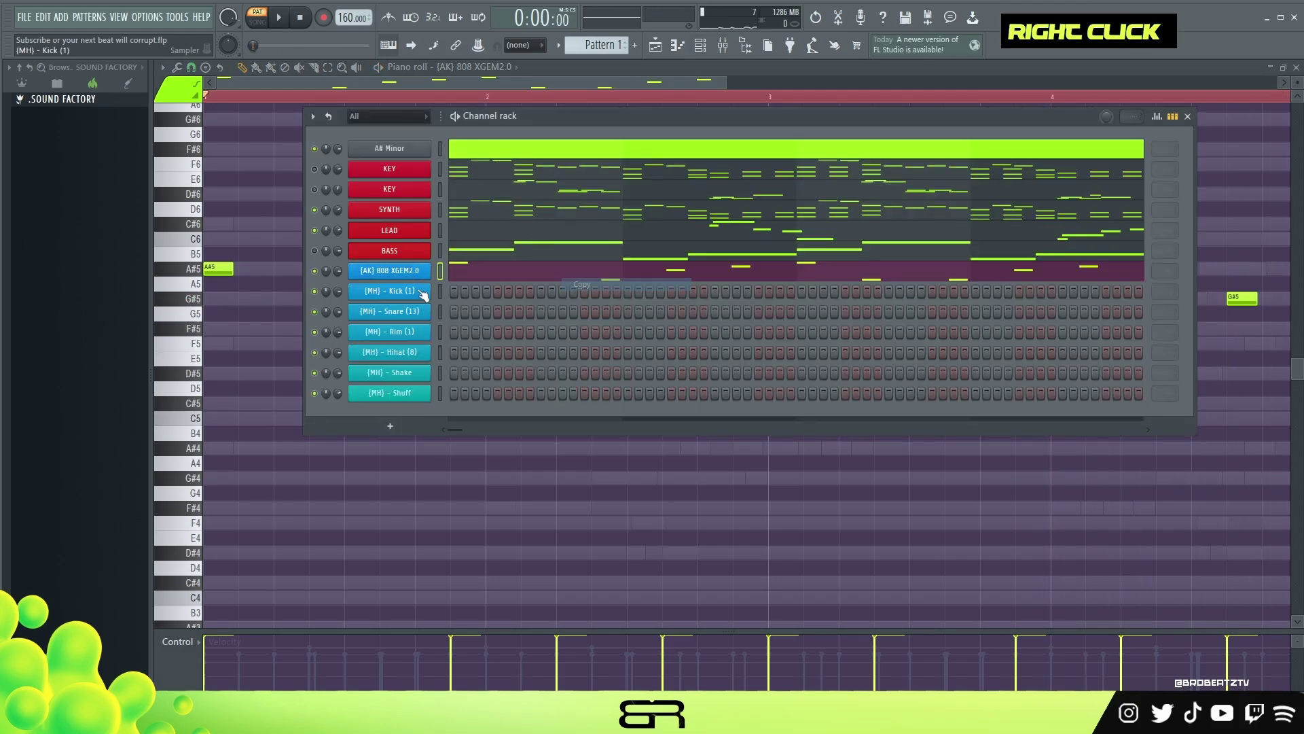
right_click(388, 292)
click(585, 318)
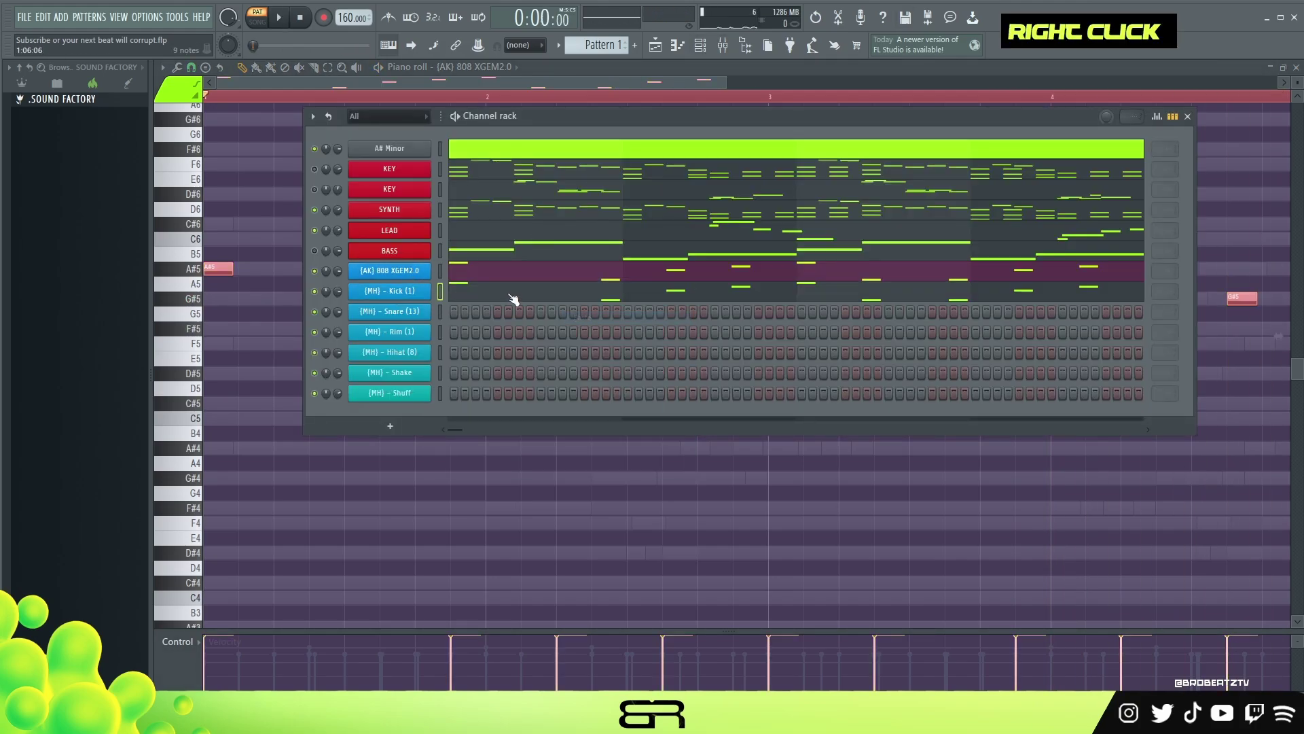
Limit all pasted kick notes to the single pitch C5 in the Kick piano roll
key(F6)
key(ctrl+a)
key(alt+k)
key(Return)
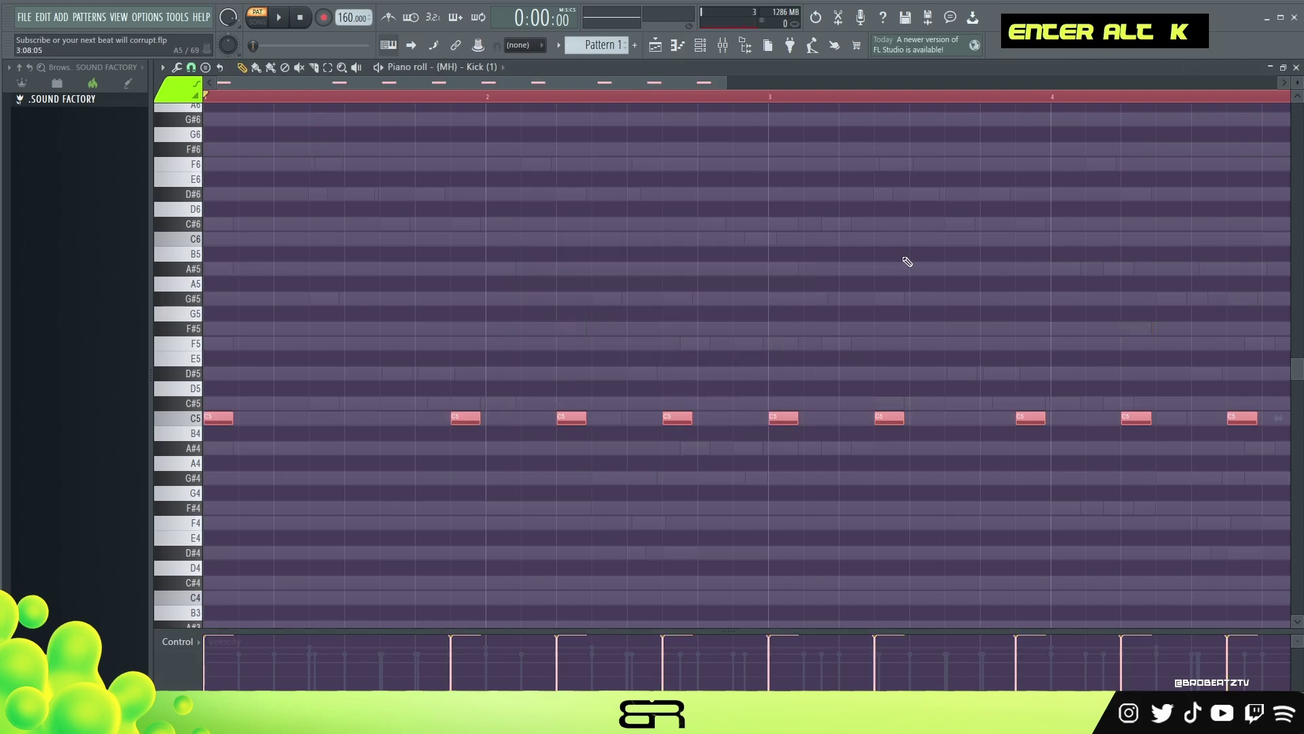
Make all notes in the 808 piano roll legato so each lasts until the following one
click(689, 56)
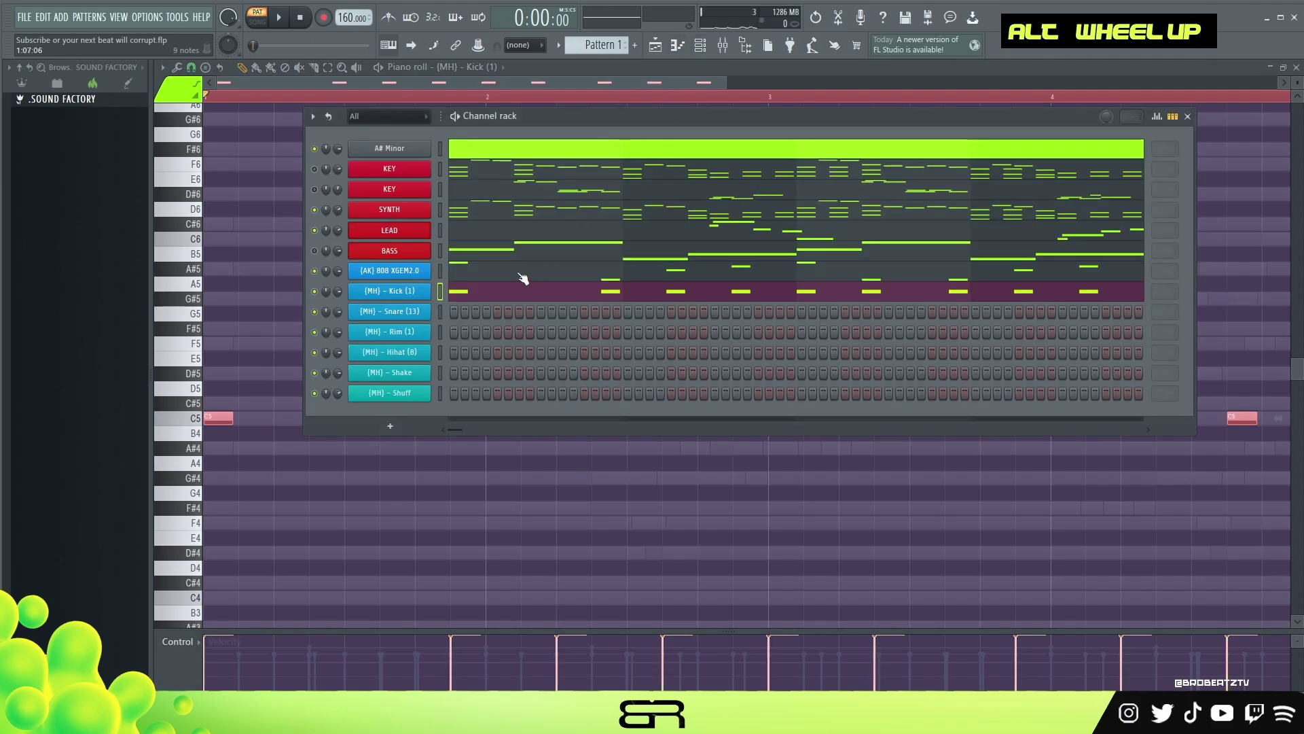
click(523, 275)
key(ctrl+a)
key(ctrl+l)
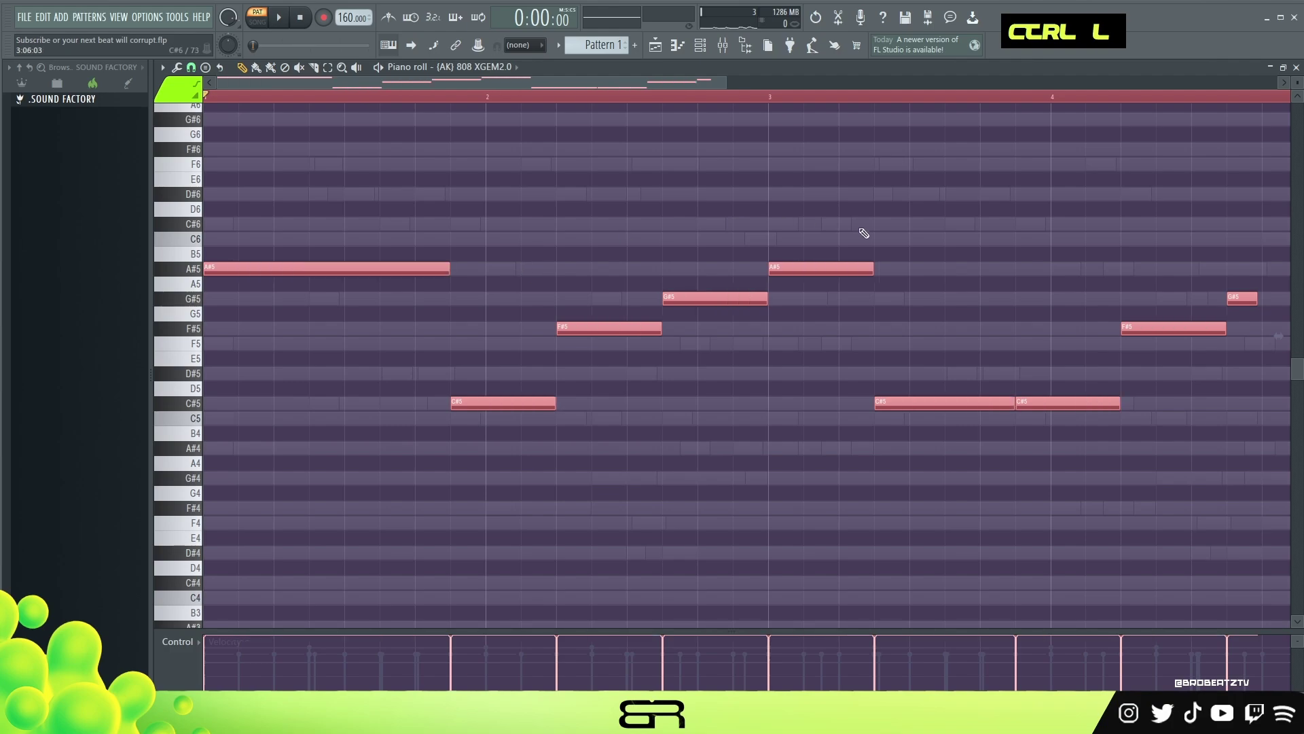
right_click(863, 233)
Shorten the last G#5 of the 808 in bar 4 to a very short note and play the pattern
drag(726, 84, 822, 84)
drag(1088, 297, 1080, 297)
right_click(922, 253)
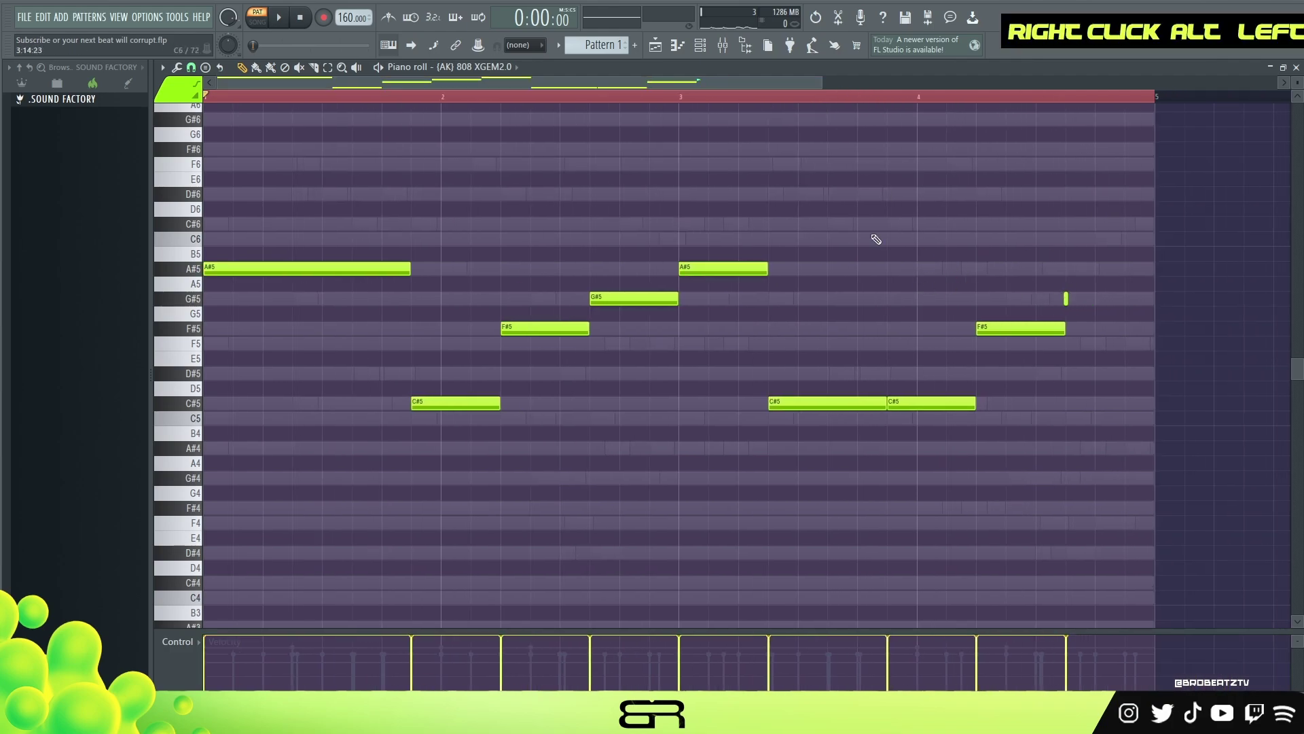
key(space)
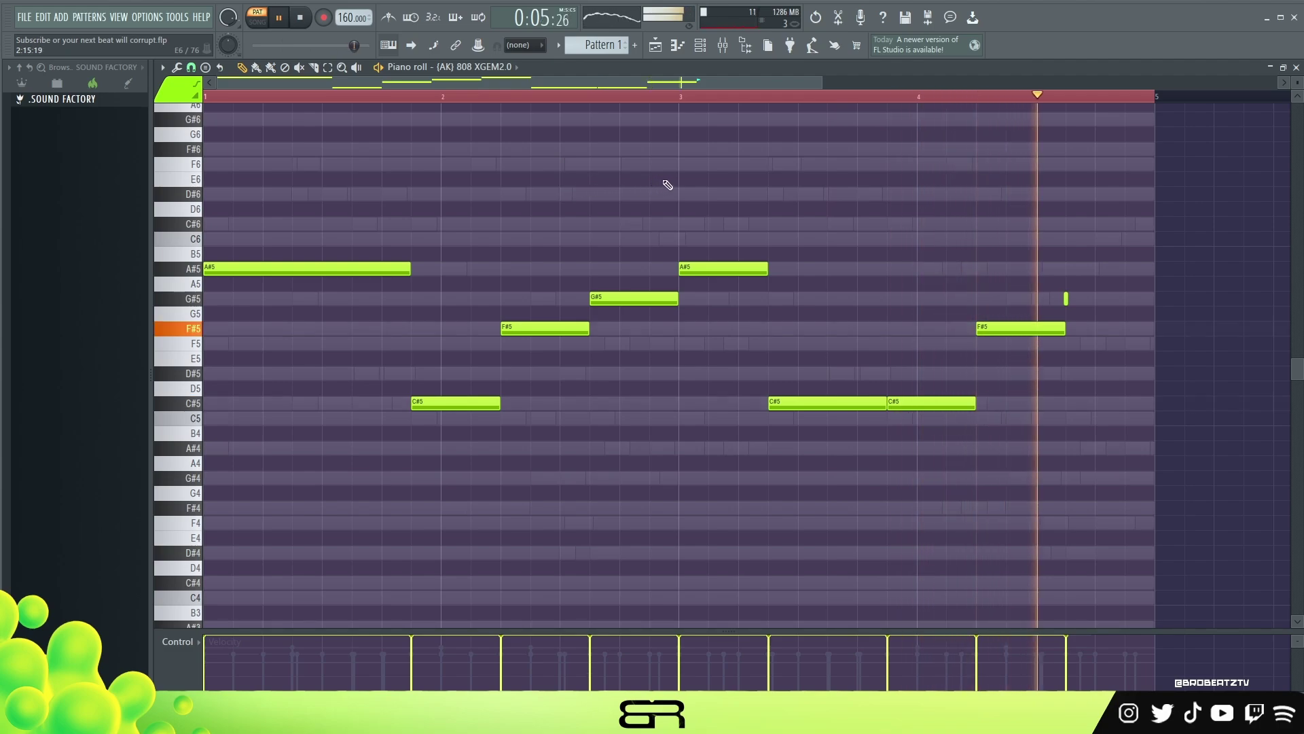
key(space)
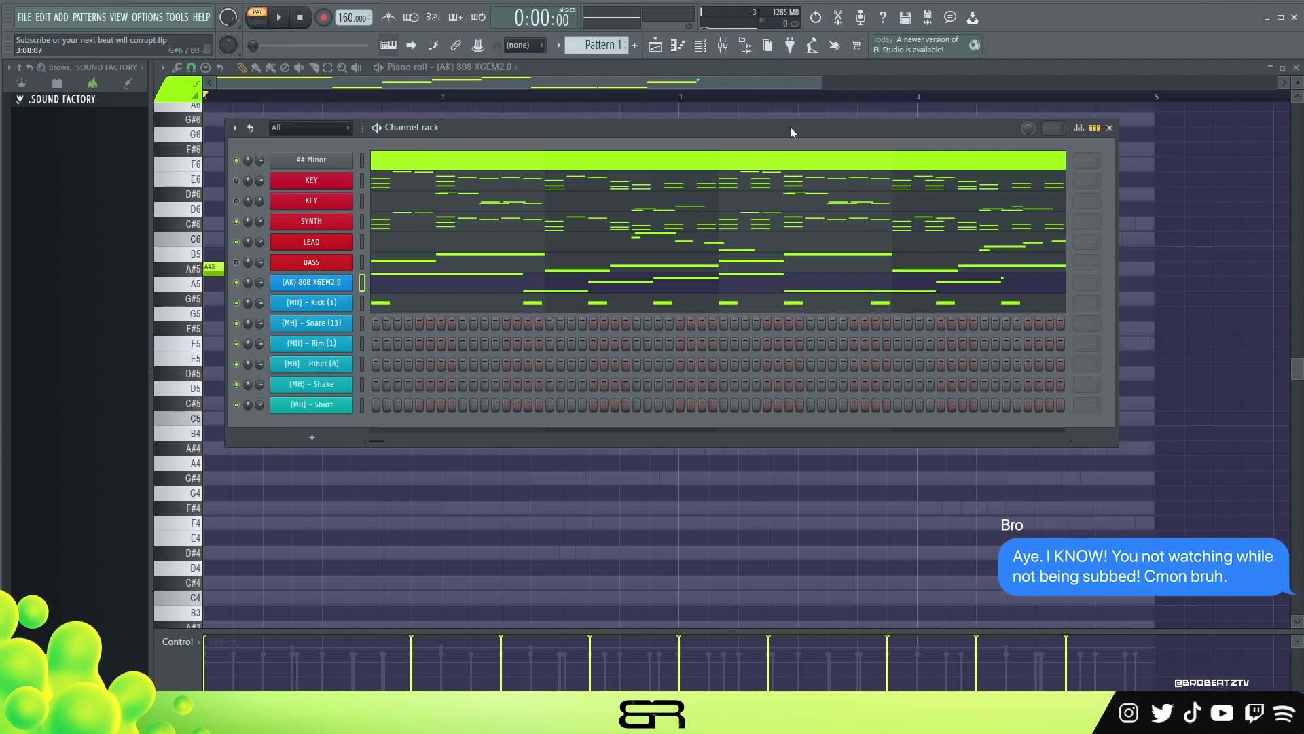
Place a snare hit on step 9 and open the piano roll of the (MH) - Hihat (8) channel
click(462, 324)
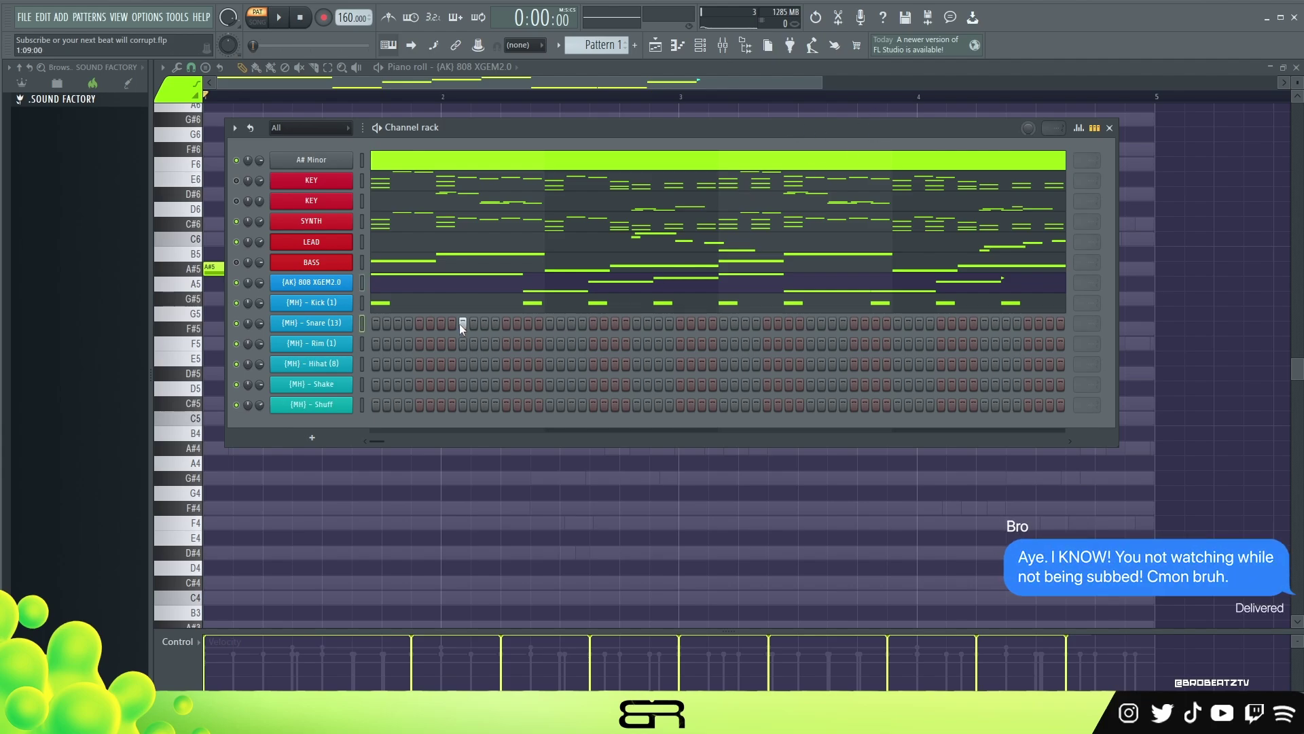
right_click(506, 385)
right_click(334, 367)
click(414, 362)
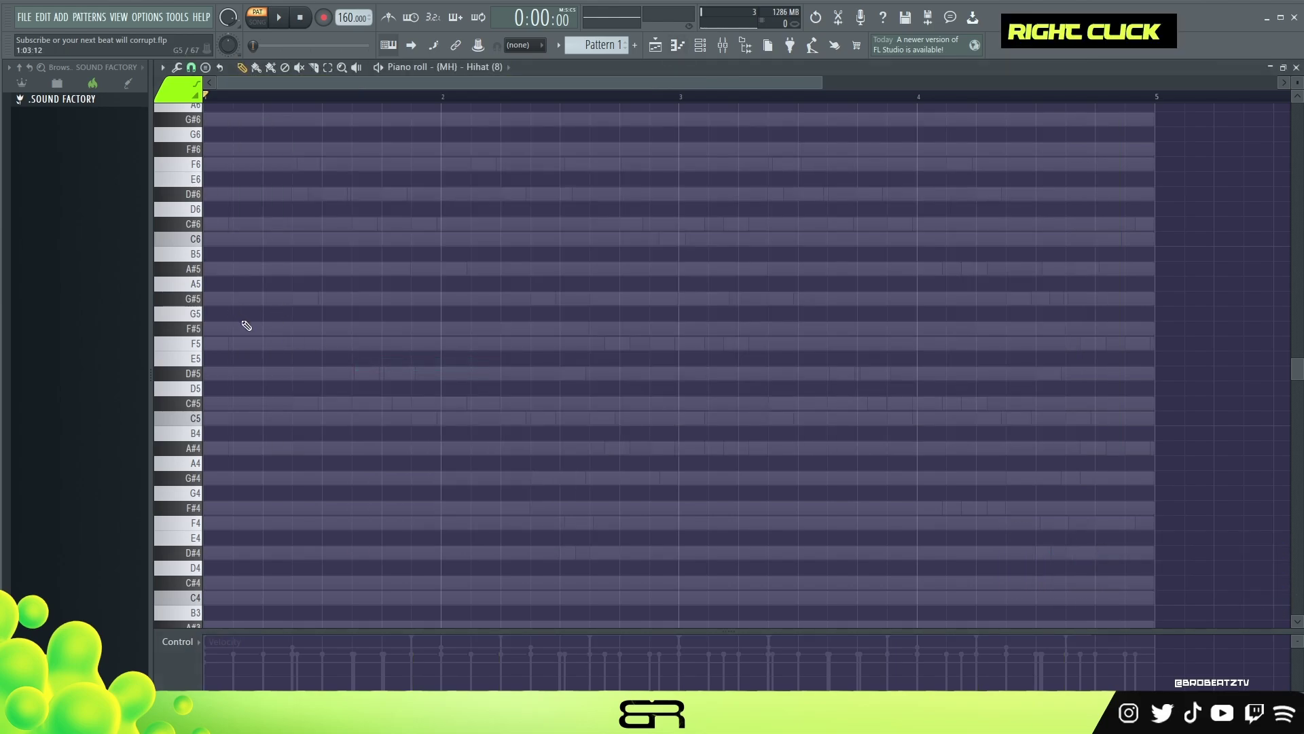
Draw hi-hats from bar 1 into bar 2: a quick C5 cluster, evenly spaced C5 hits every two steps, and single G#4 and B4 notes
scroll(241, 353, down, 1)
key(space)
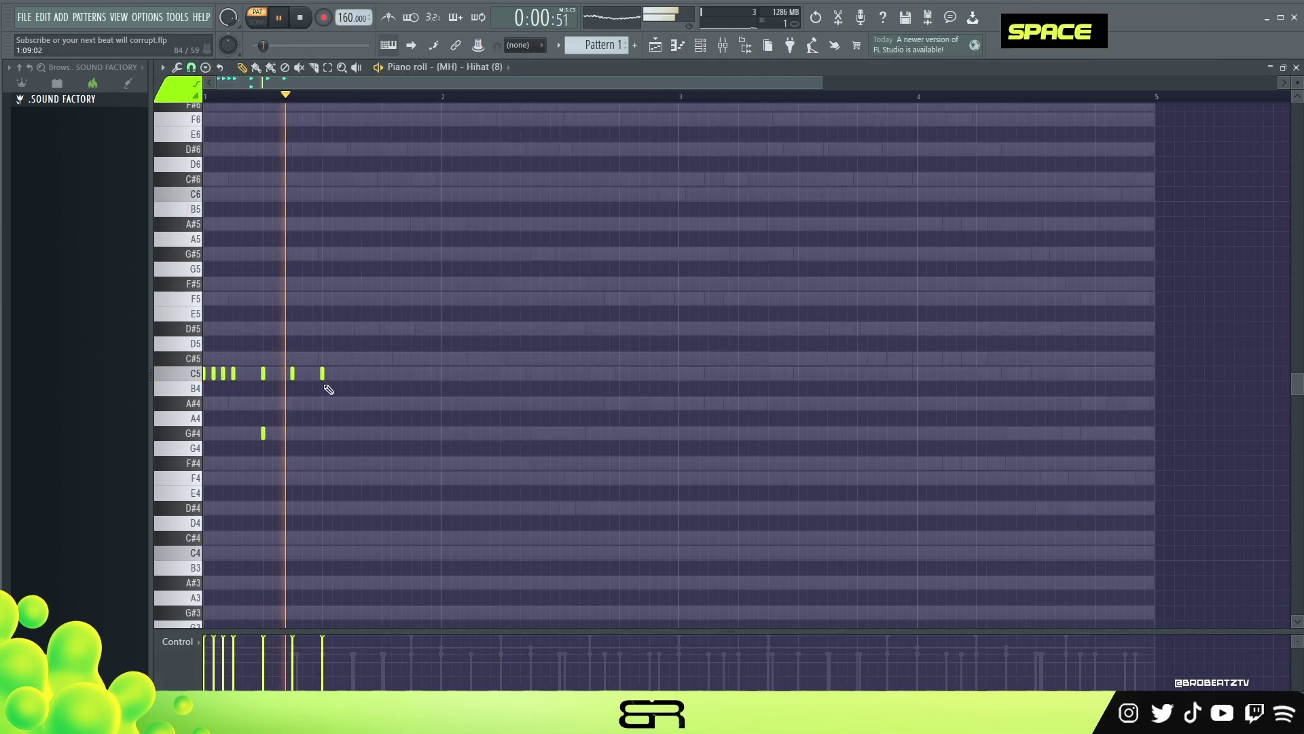
key(space)
click(352, 373)
click(381, 373)
click(391, 388)
click(411, 374)
click(441, 374)
click(471, 374)
click(501, 373)
Stretch a C5 hi-hat note over the first half of beat 2 in bar 2 and chop it into a fast roll
click(191, 67)
drag(440, 376, 531, 373)
click(213, 235)
right_click(501, 374)
key(alt+u)
key(Return)
key(space)
key(space)
Add closing C5 hi-hats at the end of bar 2 and duplicate the whole two-bar hi-hat pattern into bars 3 and 4
key(space)
click(619, 377)
click(649, 378)
key(space)
shift+drag(650, 378, 660, 394)
key(space)
key(ctrl+a)
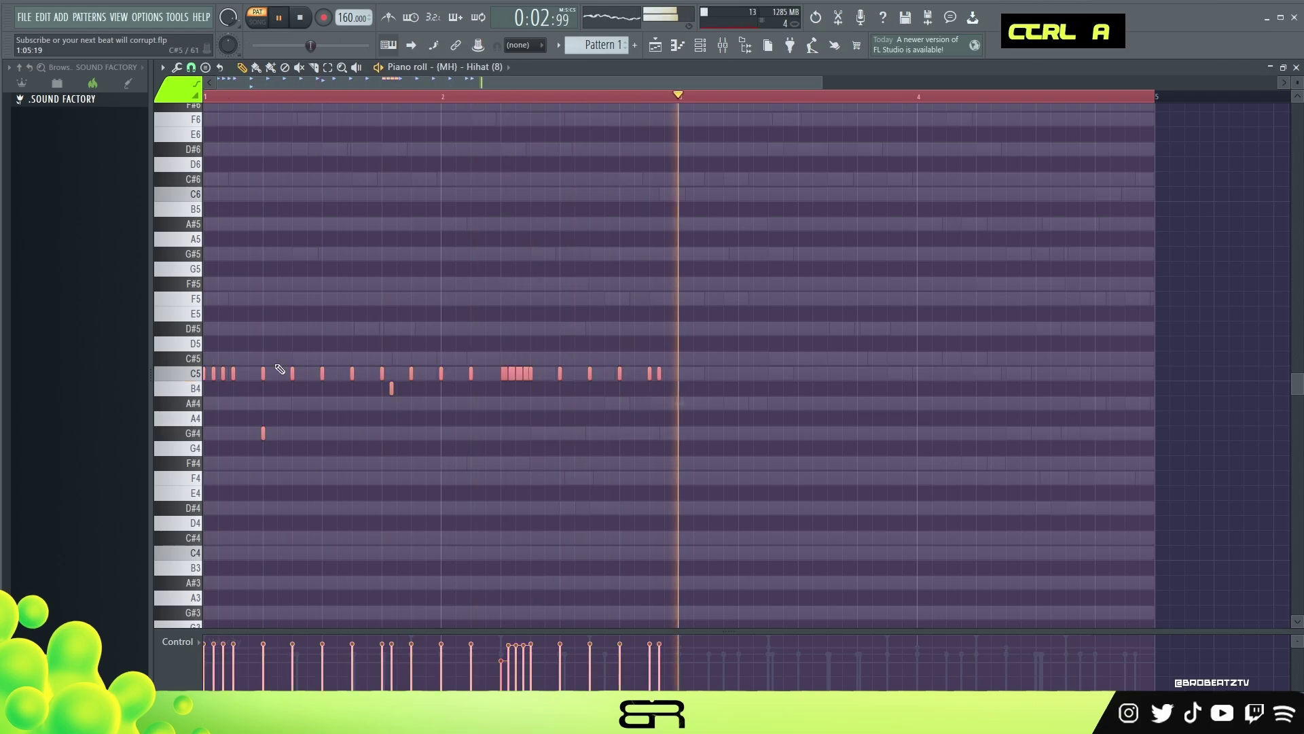
shift+drag(263, 374, 739, 373)
Place a snare hit on step 25 and a rim hit on step 19 in the channel rack
click(701, 45)
click(463, 324)
key(space)
key(space)
click(637, 324)
click(527, 344)
right_click(528, 344)
click(571, 344)
Duplicate the snare hits of bars 1 and 2 into bars 3 and 4 in the snare piano roll
right_click(311, 323)
key(ctrl+a)
shift+drag(323, 375, 799, 390)
Copy the bar 2 rim note to step 39 and add another C5 rim note on step 43, both in bar 3
scroll(470, 375, up, 2)
shift+drag(470, 375, 769, 377)
click(828, 373)
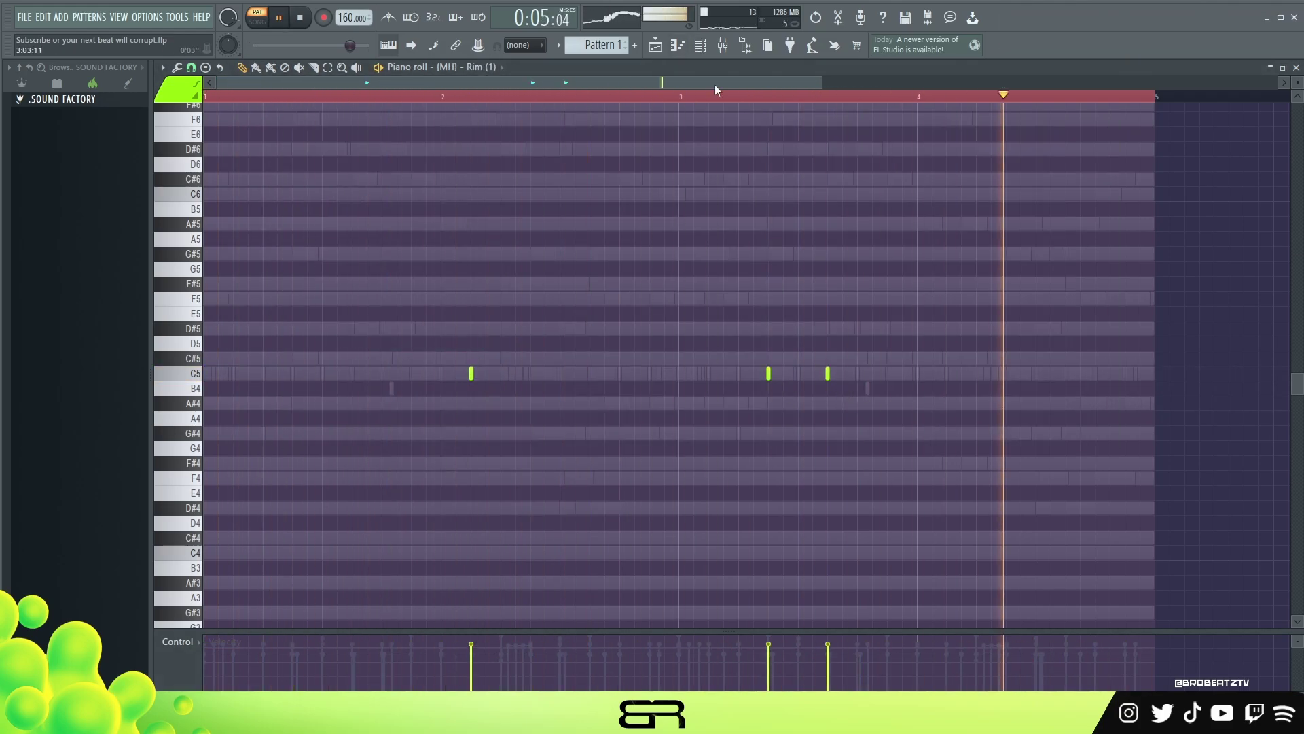
Place Shuff hits on steps 5, 9, 21 and 25 and Shake hits on steps 7 and 23
click(700, 46)
key(space)
key(space)
click(419, 405)
click(593, 406)
click(636, 405)
click(615, 385)
key(space)
key(space)
key(space)
Place Shuff hits on steps 37, 45, 53 and 57 and a Shake hit on step 55, and play the pattern
click(767, 405)
click(854, 405)
click(962, 385)
click(941, 405)
click(1006, 405)
right_click(1005, 405)
click(984, 405)
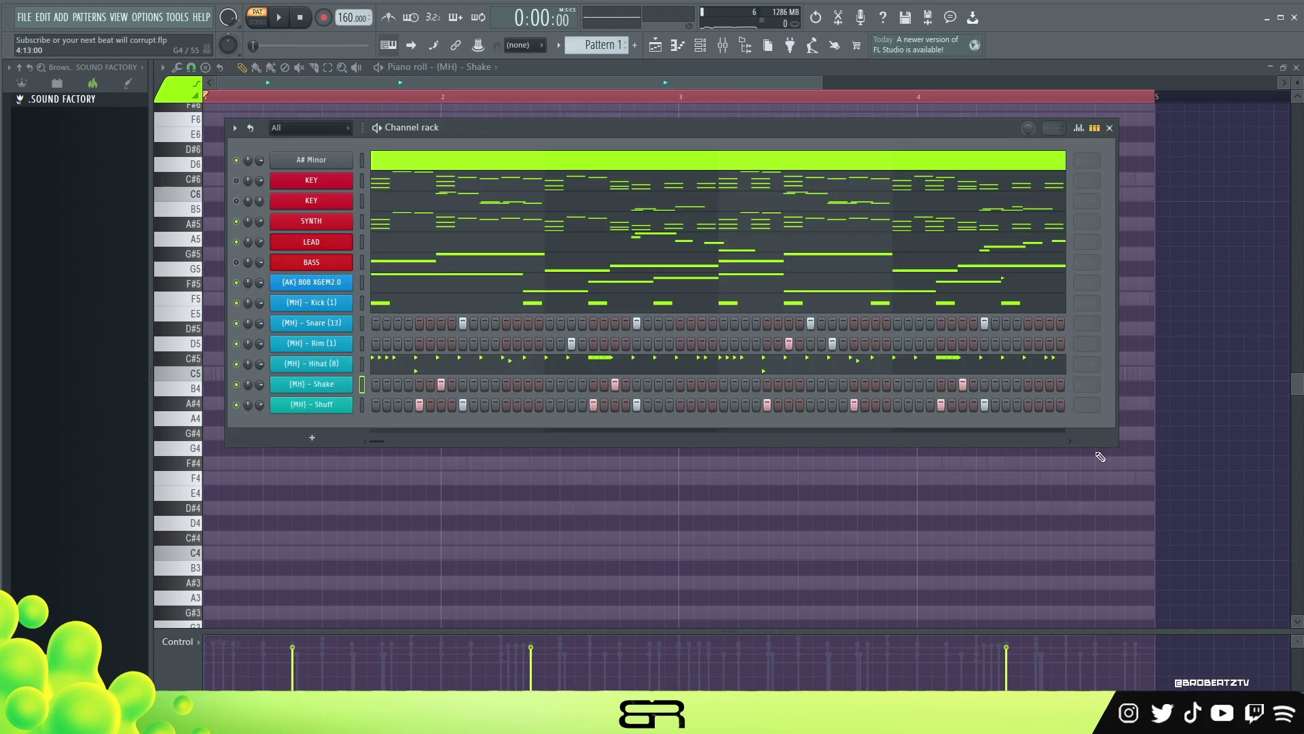
key(space)
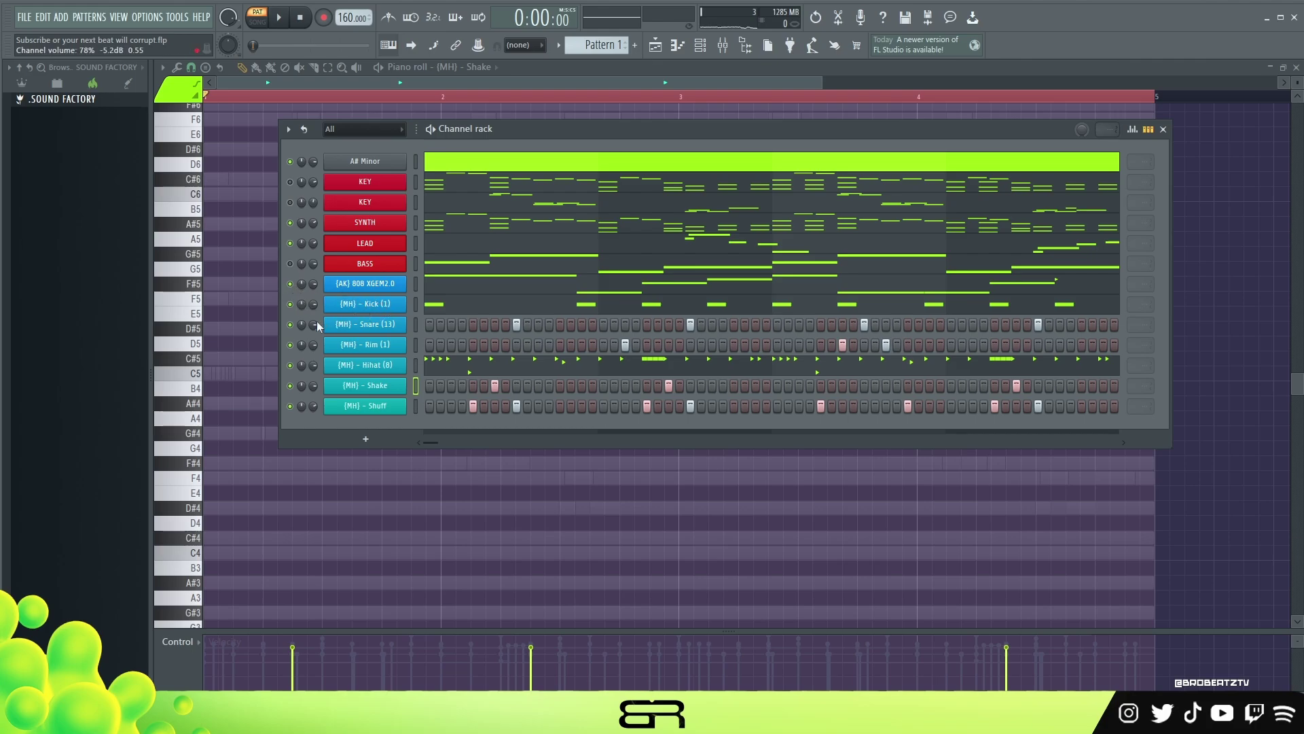
Unmute both KEY channels and play the melodies with BASS while the 808 and drums are muted
click(292, 263)
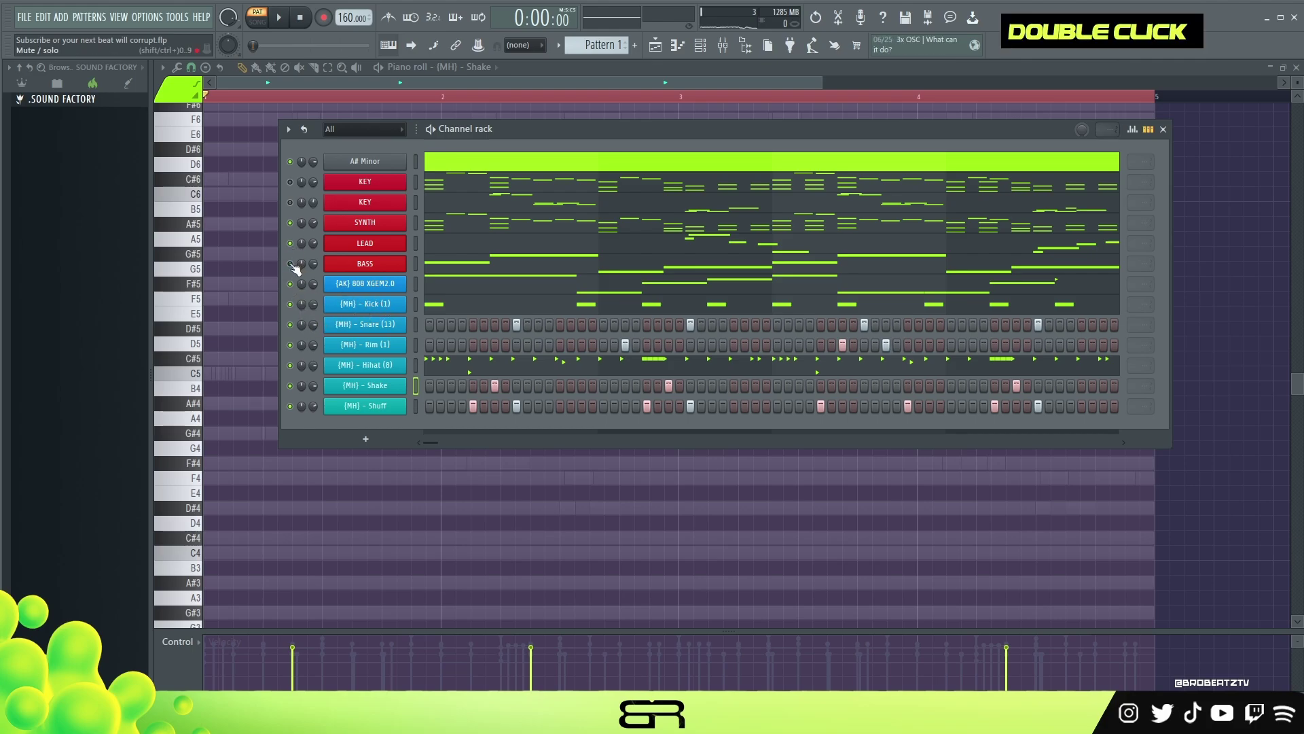
key(space)
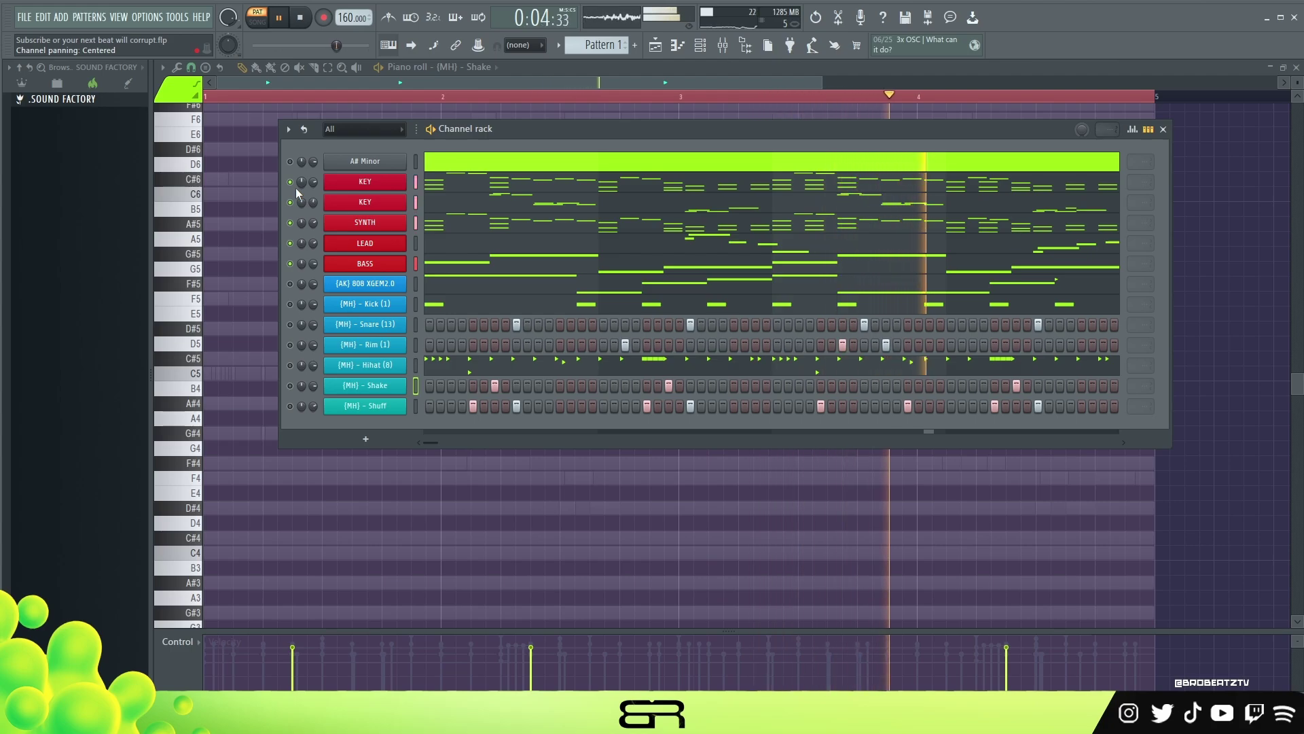
key(space)
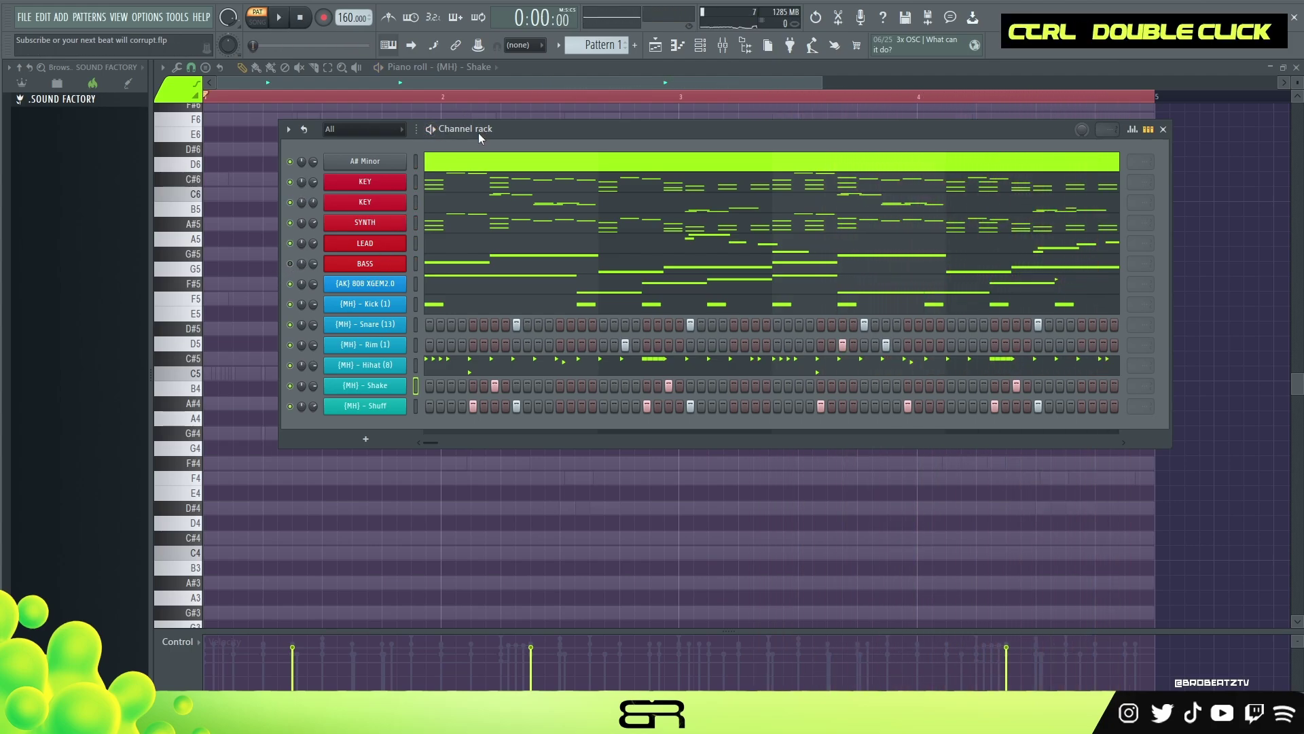
Play the full pattern with BASS muted and compare it with and without the kick
drag(480, 134, 460, 122)
key(space)
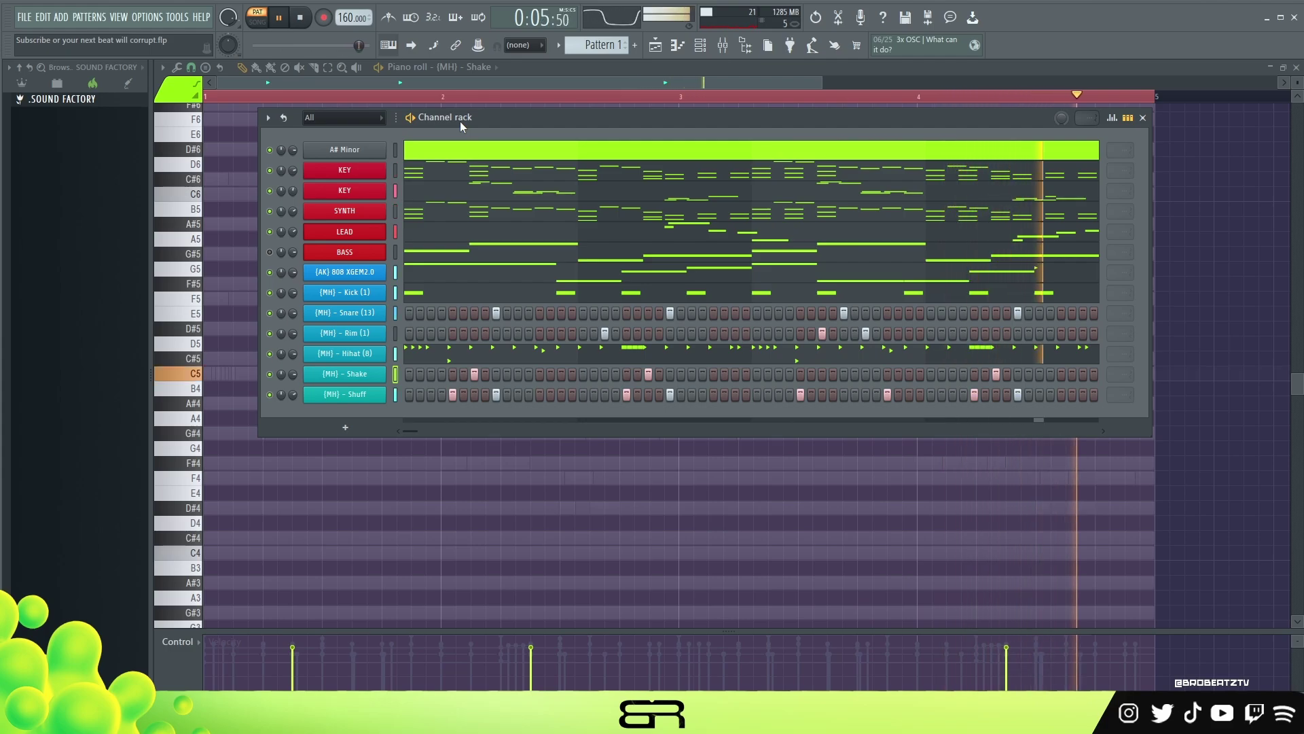
click(270, 293)
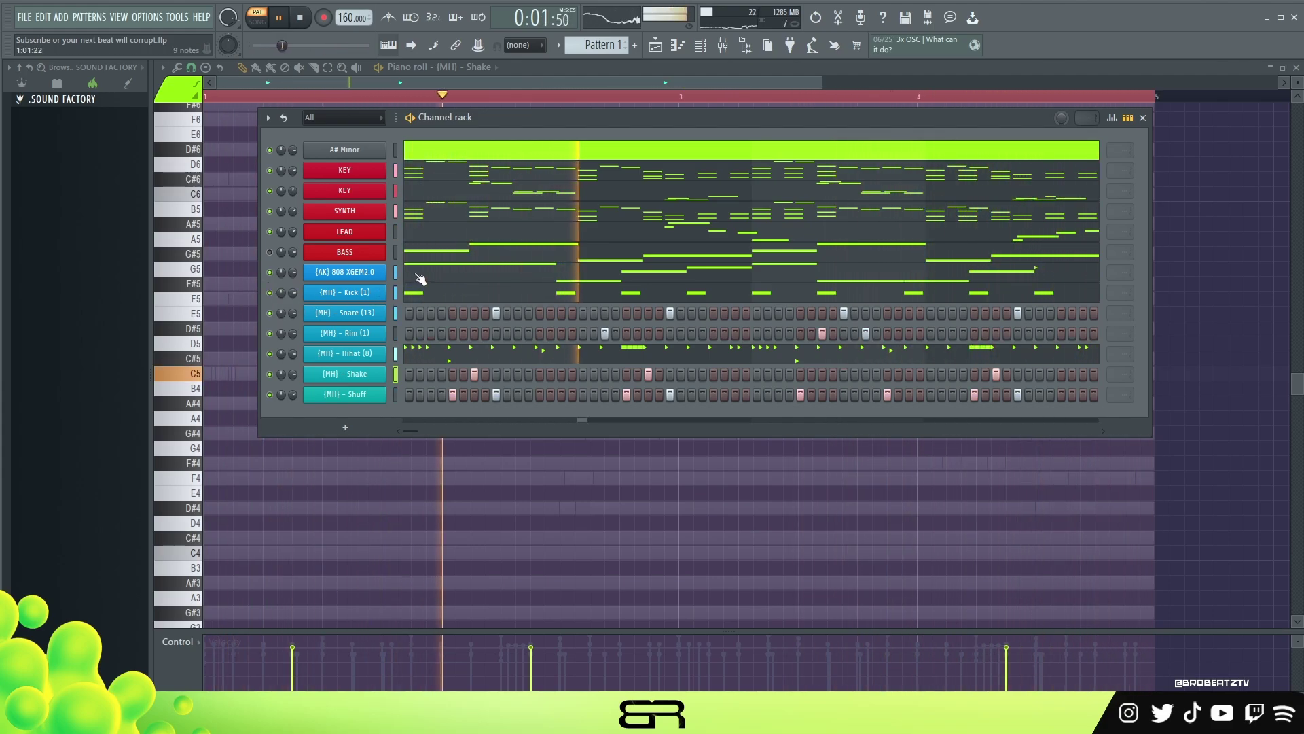
key(space)
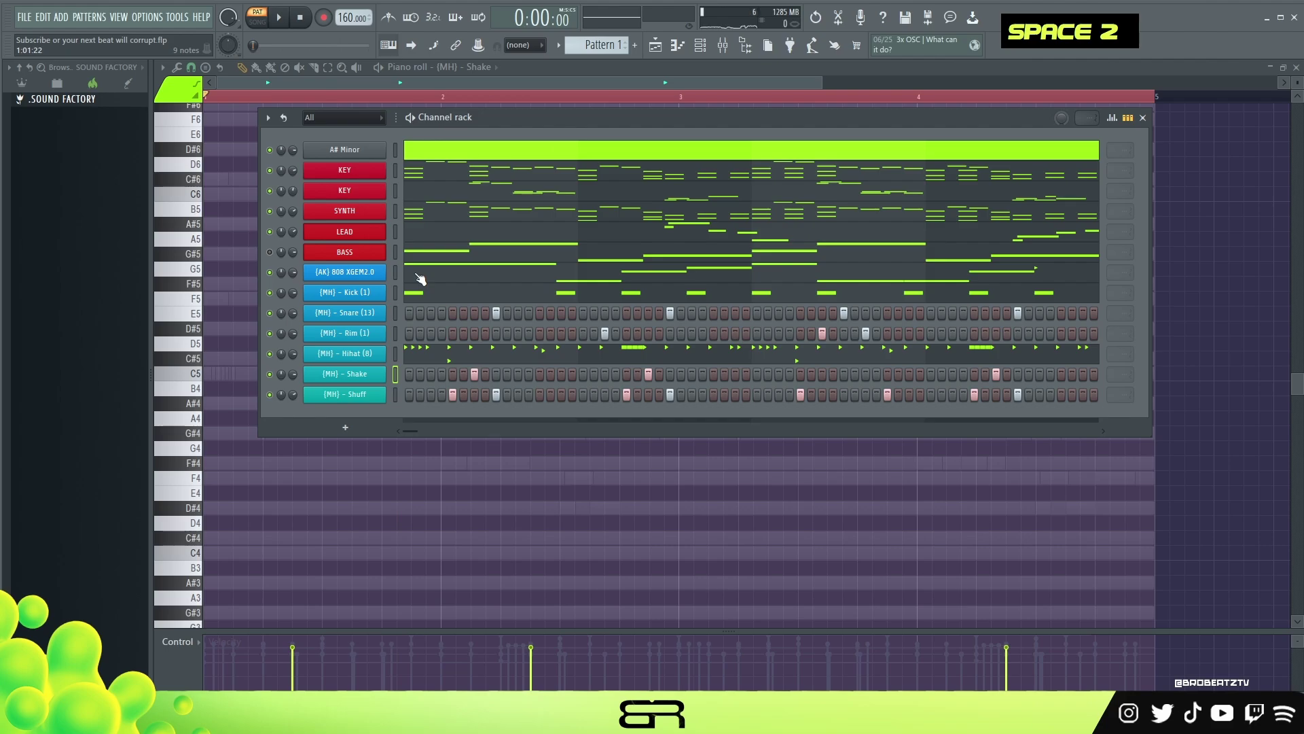